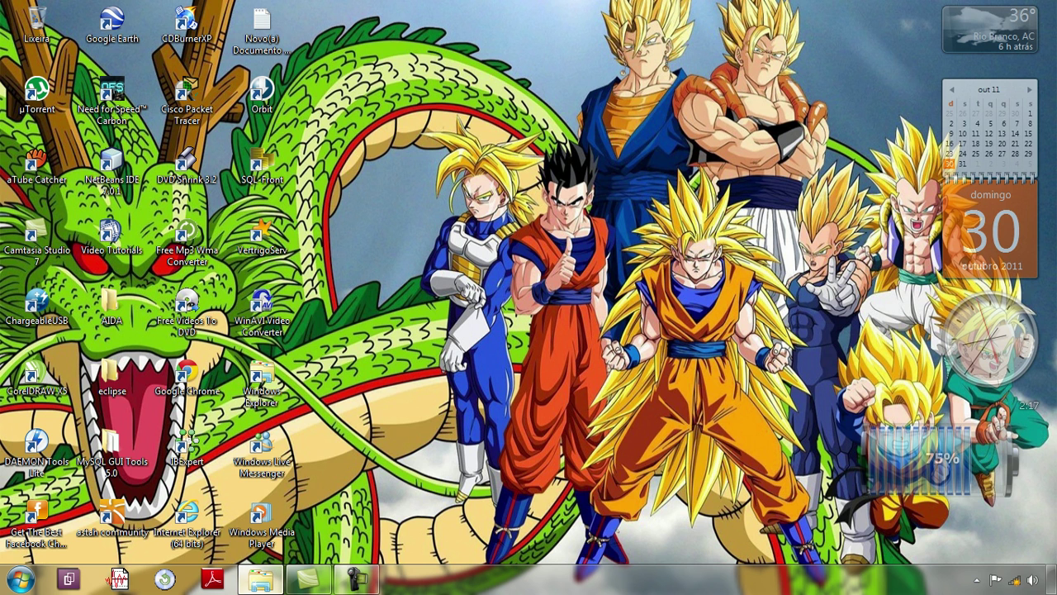
# Step: Run eMule0.50a-Installer from the G:\Programas\eMule folder in Explorer
pyautogui.click(261, 579)
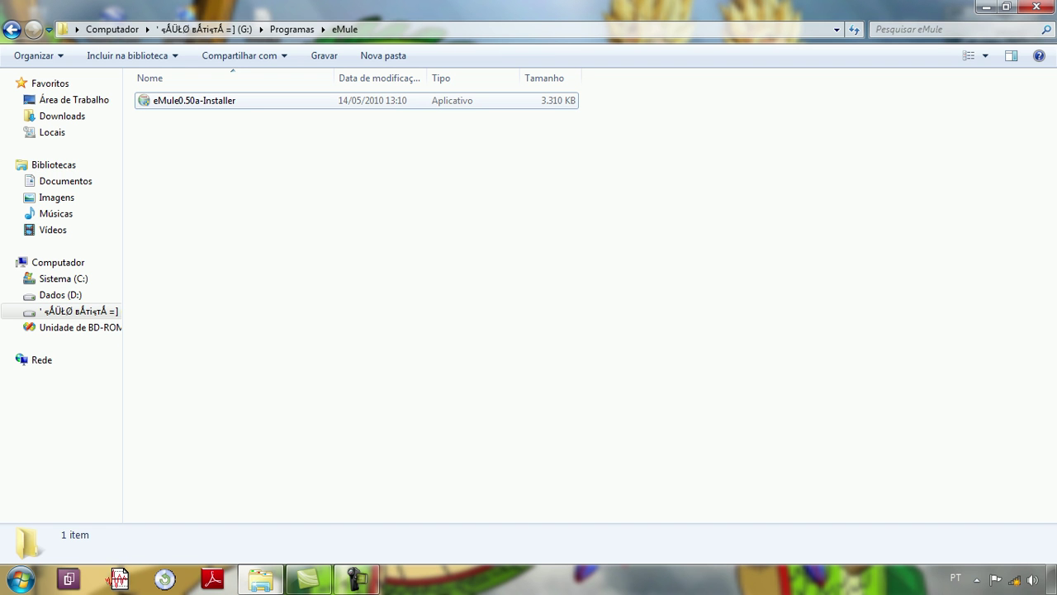
pyautogui.click(194, 100)
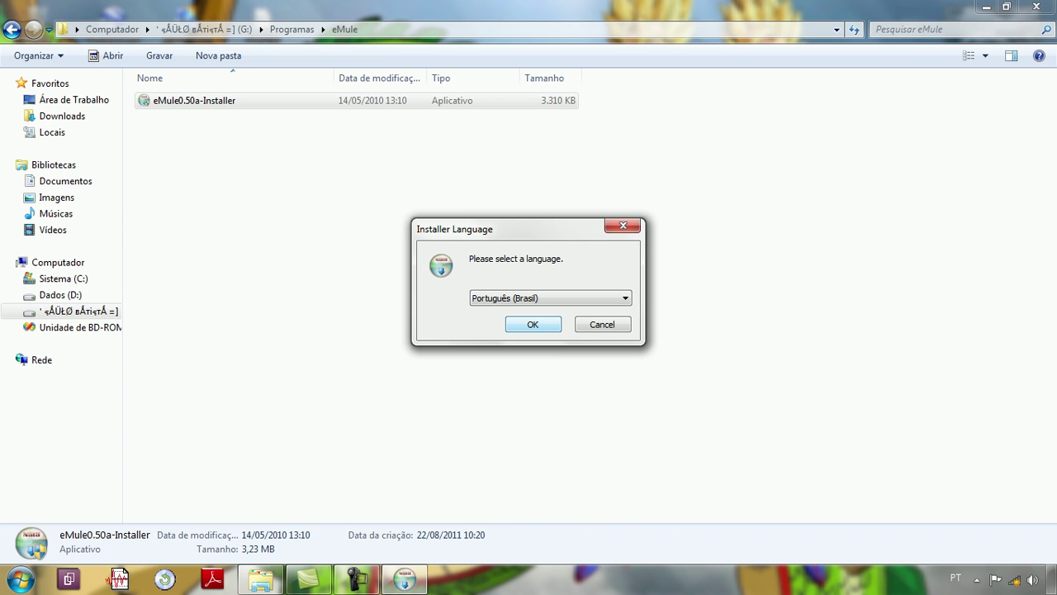
# Step: Keep Português (Brasil) as the installer language, pass the welcome page and accept the GNU license
pyautogui.press('Return')
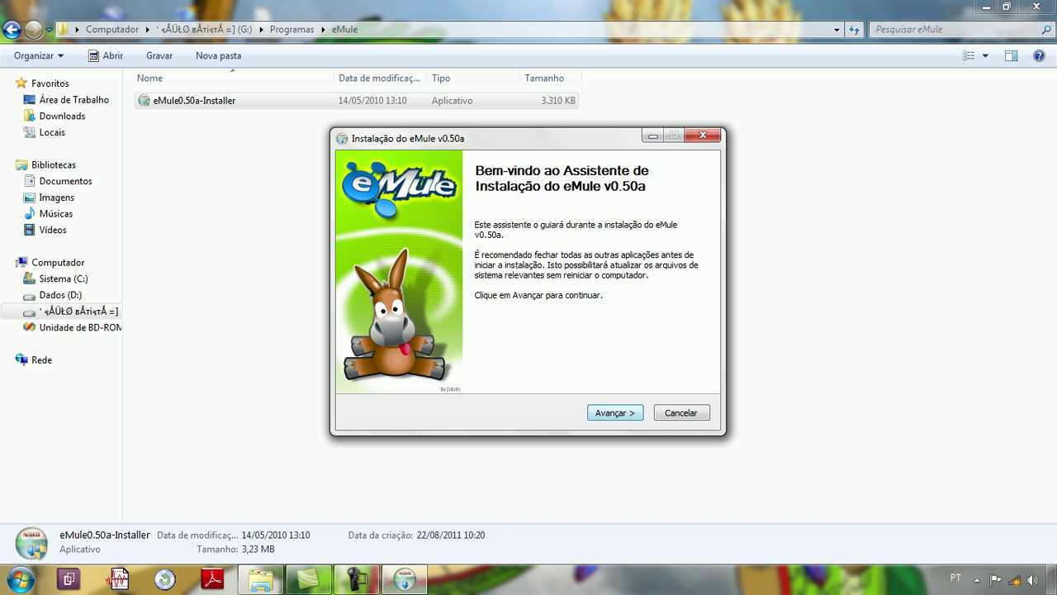
pyautogui.press('Return')
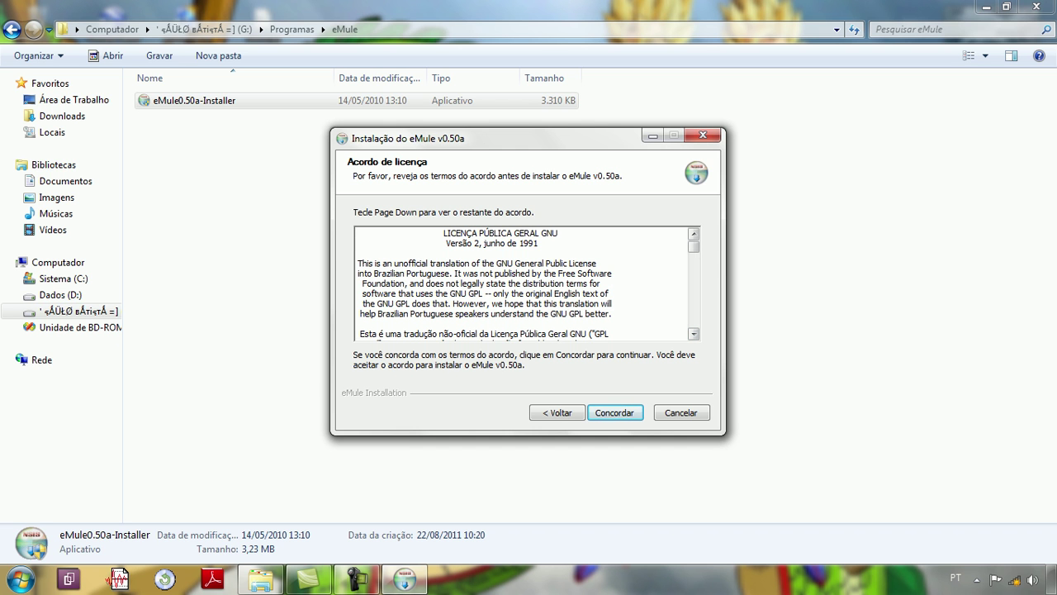
pyautogui.press('pagedown')
pyautogui.press('pagedown')
pyautogui.press('pagedown')
pyautogui.press('pagedown')
pyautogui.press('pagedown')
pyautogui.press('pagedown')
pyautogui.press('pagedown')
pyautogui.press('pagedown')
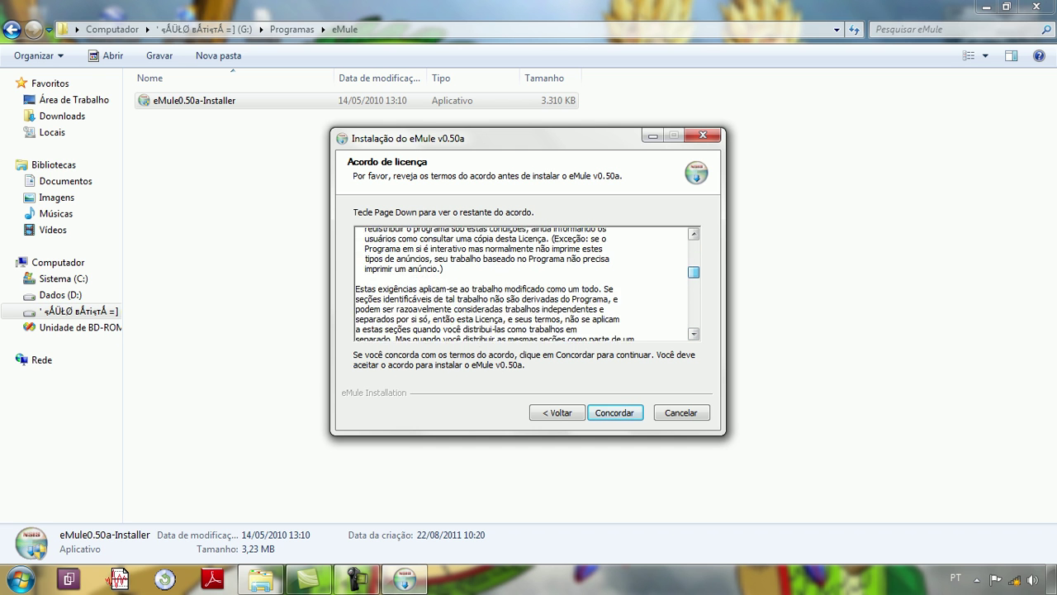
pyautogui.press('pagedown')
pyautogui.press('pagedown')
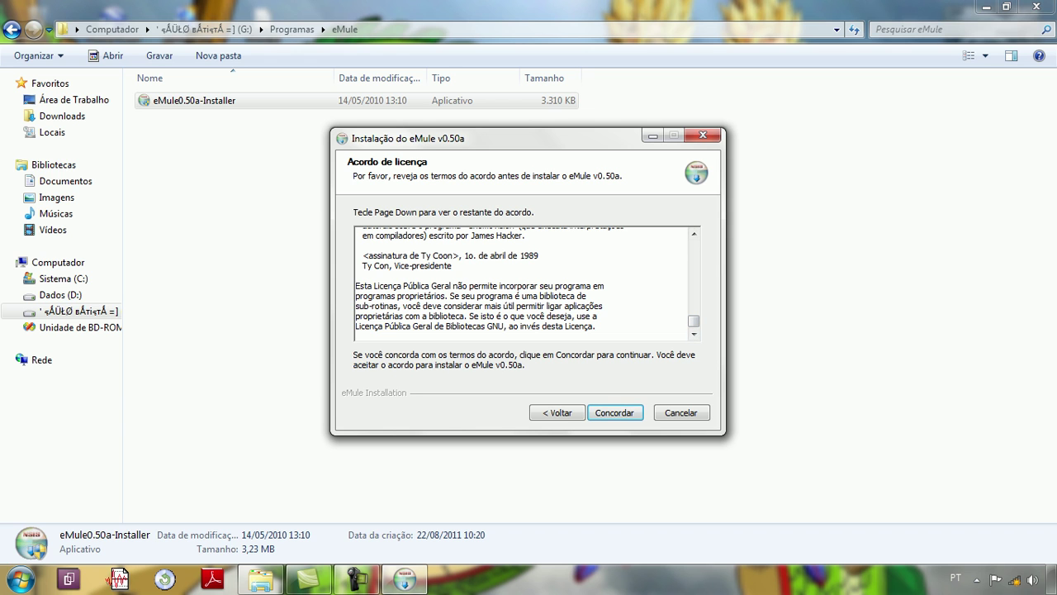
pyautogui.press('Return')
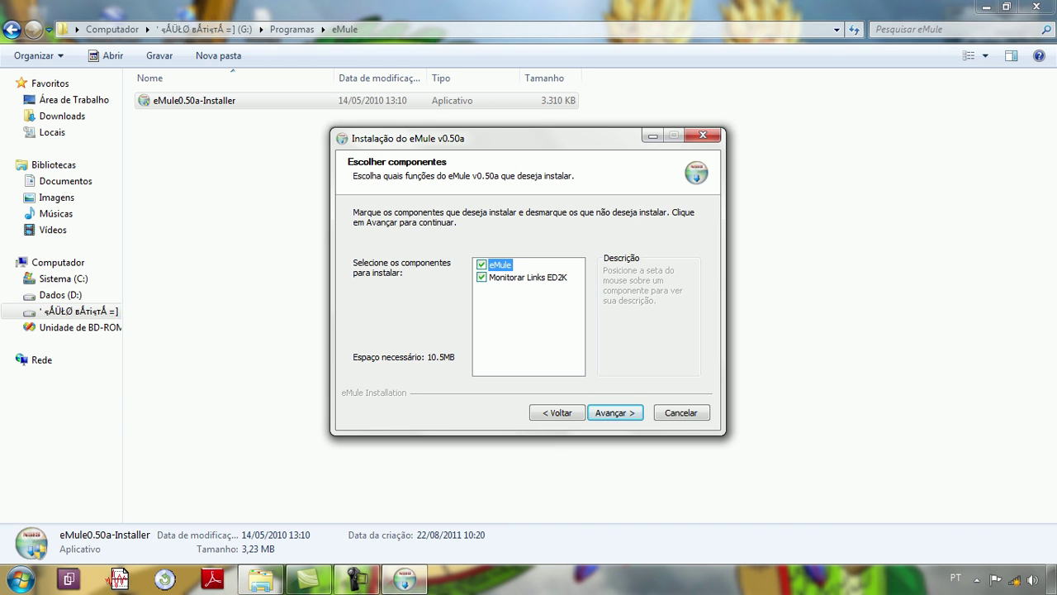
# Step: Uncheck the Monitorar Links ED2K component so only eMule is installed, then continue
pyautogui.click(481, 277)
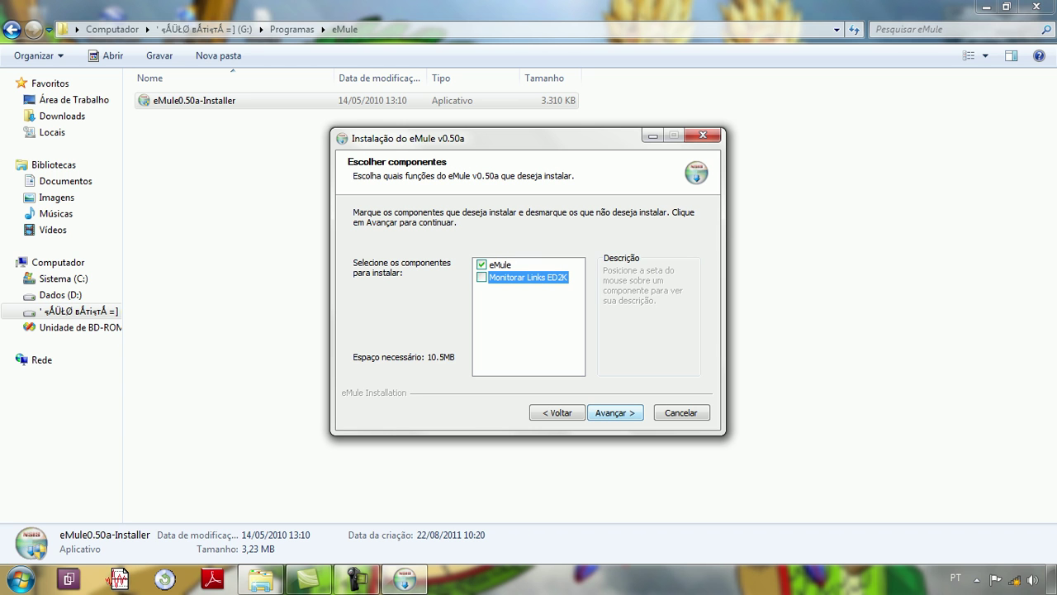
pyautogui.press('Return')
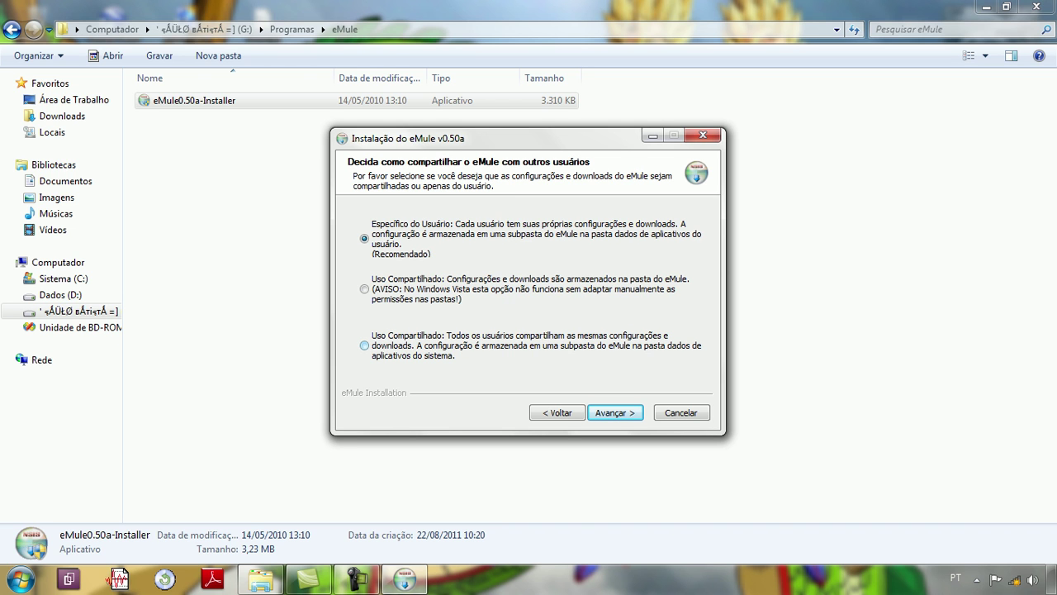
# Step: Choose 'Uso Compartilhado: Todos os usuários' so all users share settings and downloads
pyautogui.click(364, 345)
pyautogui.press('Return')
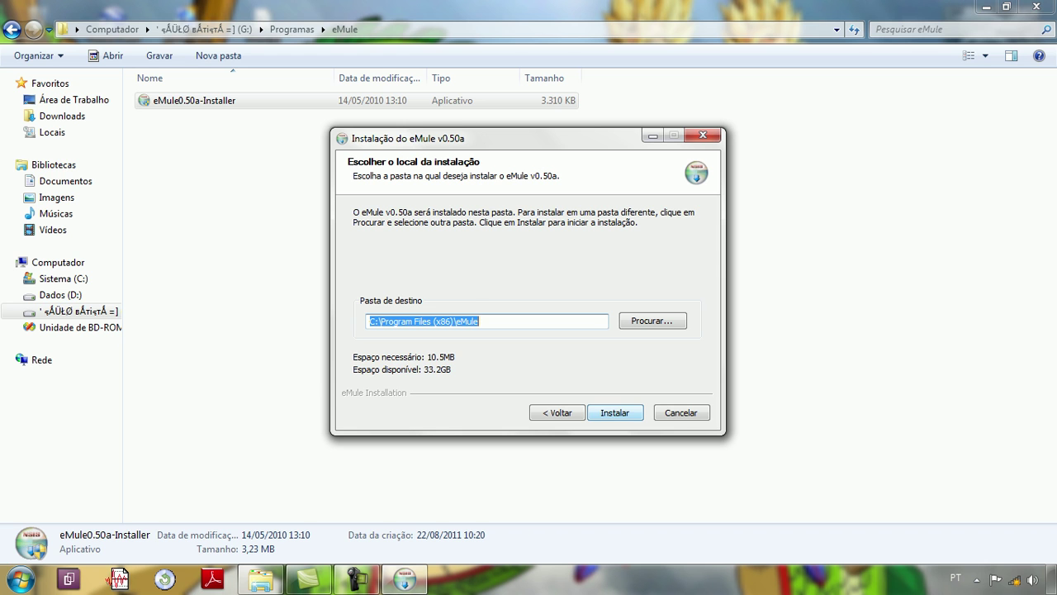
# Step: Install eMule v0.50a into C:\Program Files (x86)\eMule and proceed to the completion page
pyautogui.press('Return')
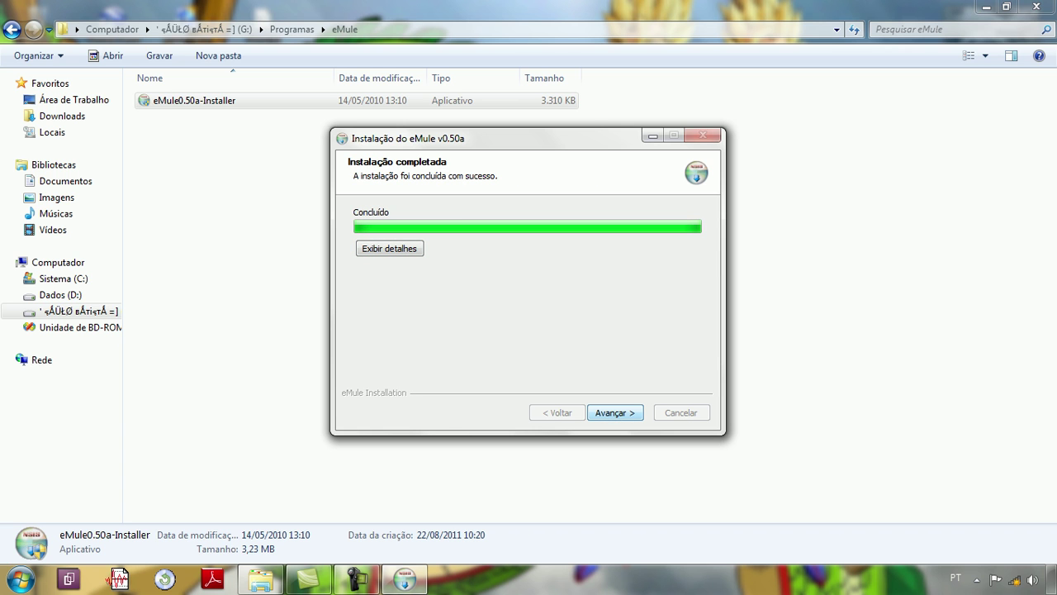
pyautogui.press('Return')
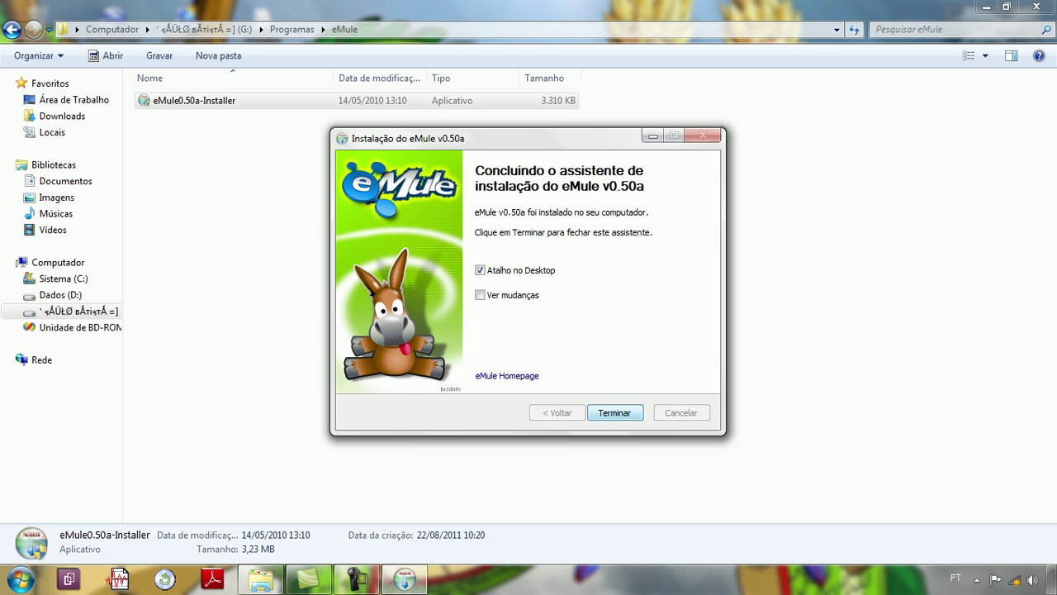
# Step: Finish the installer and start eMule from its new desktop shortcut
pyautogui.press('Return')
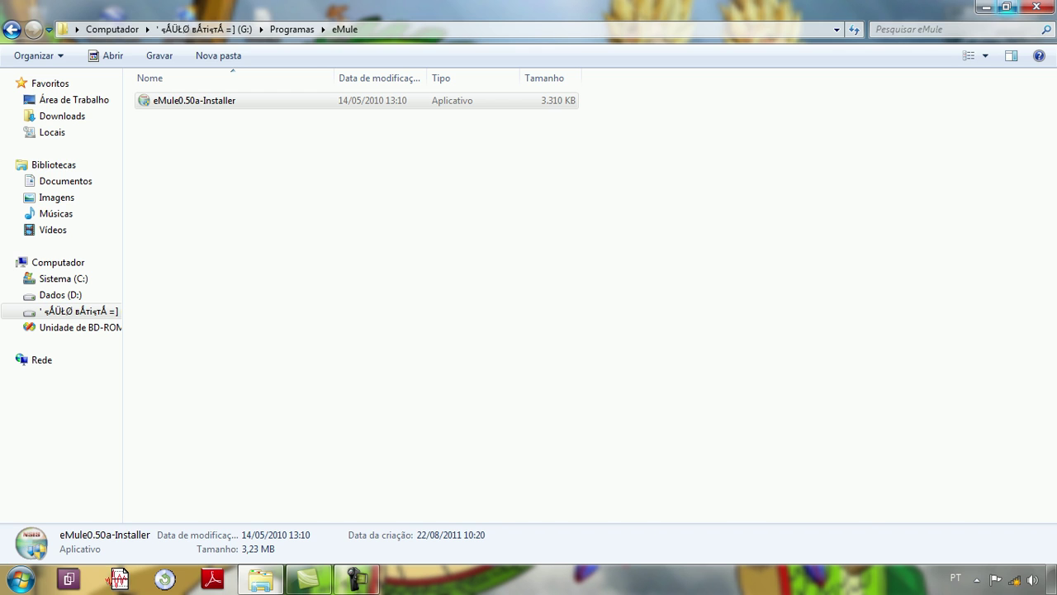
pyautogui.click(986, 8)
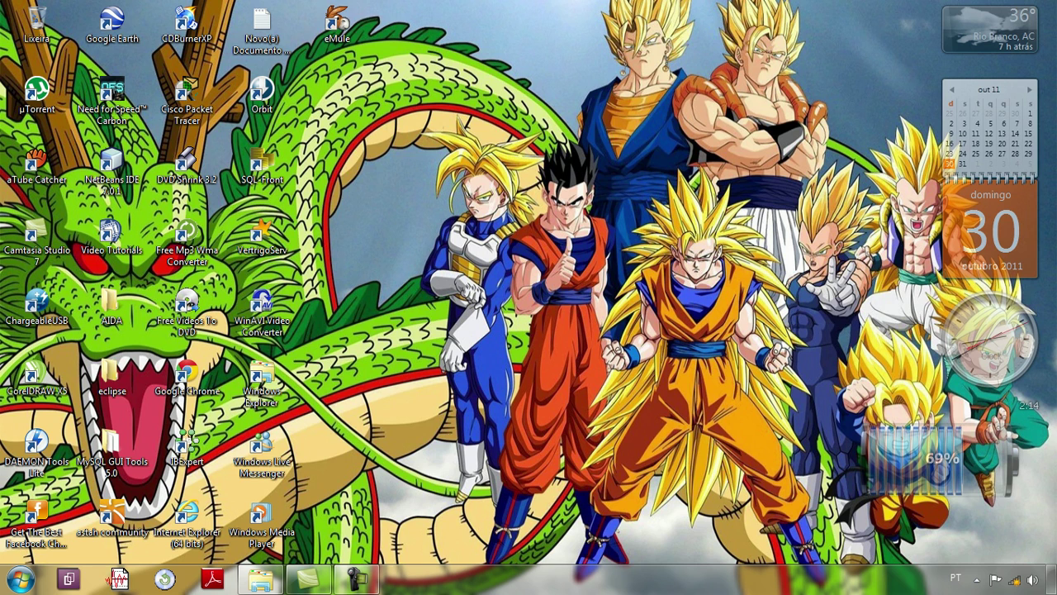
pyautogui.doubleClick(337, 24)
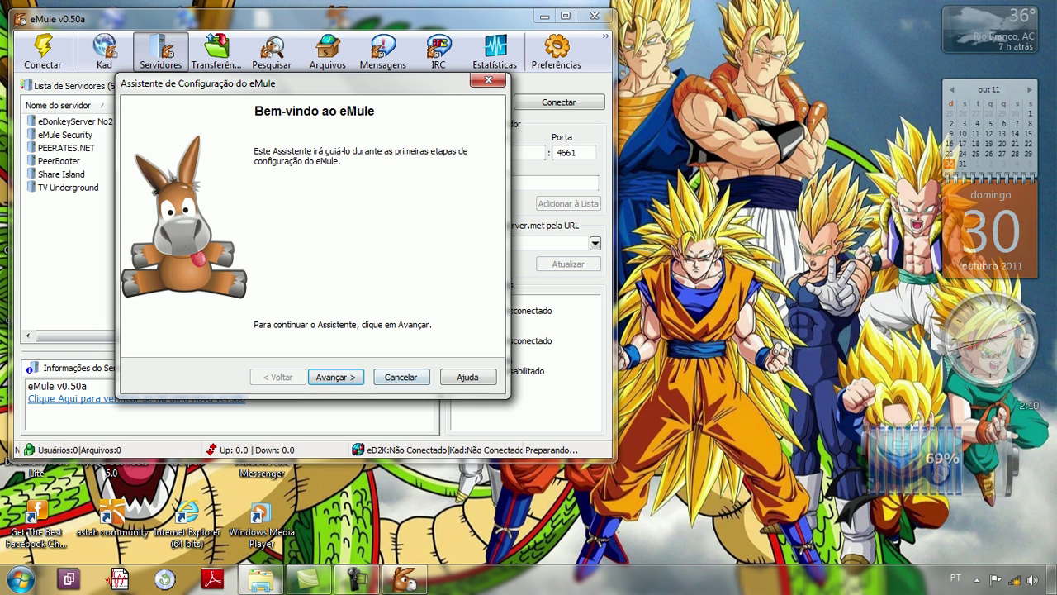
# Step: Advance the configuration wizard from Bem-vindo ao eMule to the Geral / Nome do Usuário page
pyautogui.press('Return')
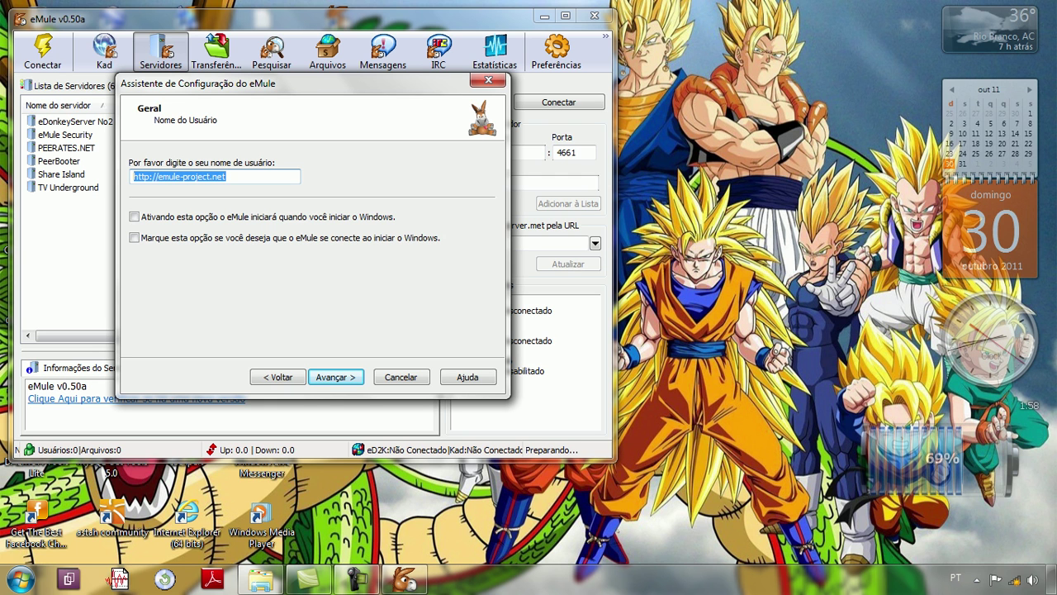
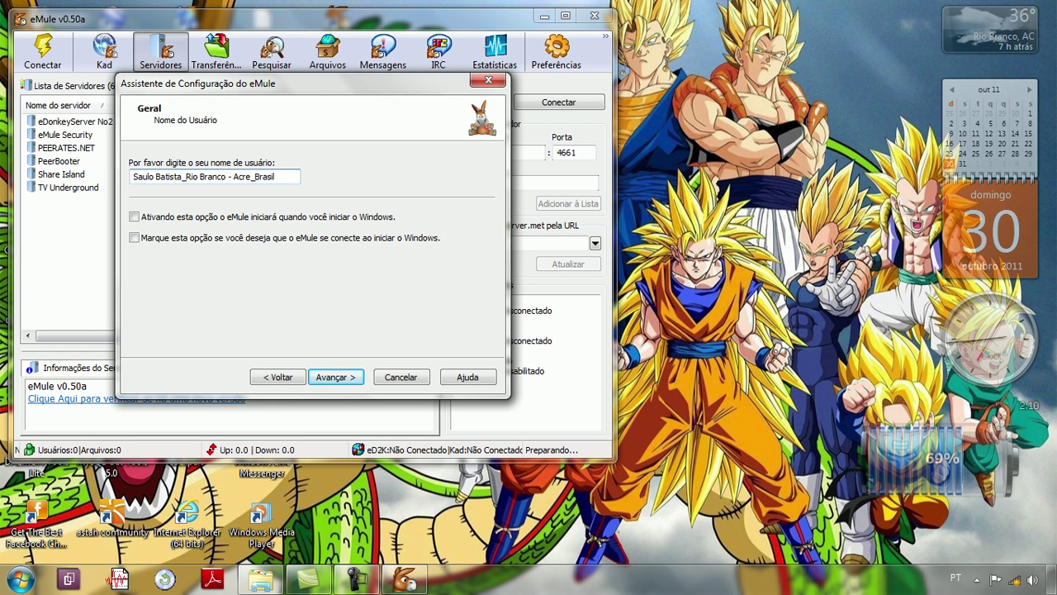
# Step: Enter the user's name with city, state and country as username, and enable auto-connect at startup
pyautogui.click(134, 237)
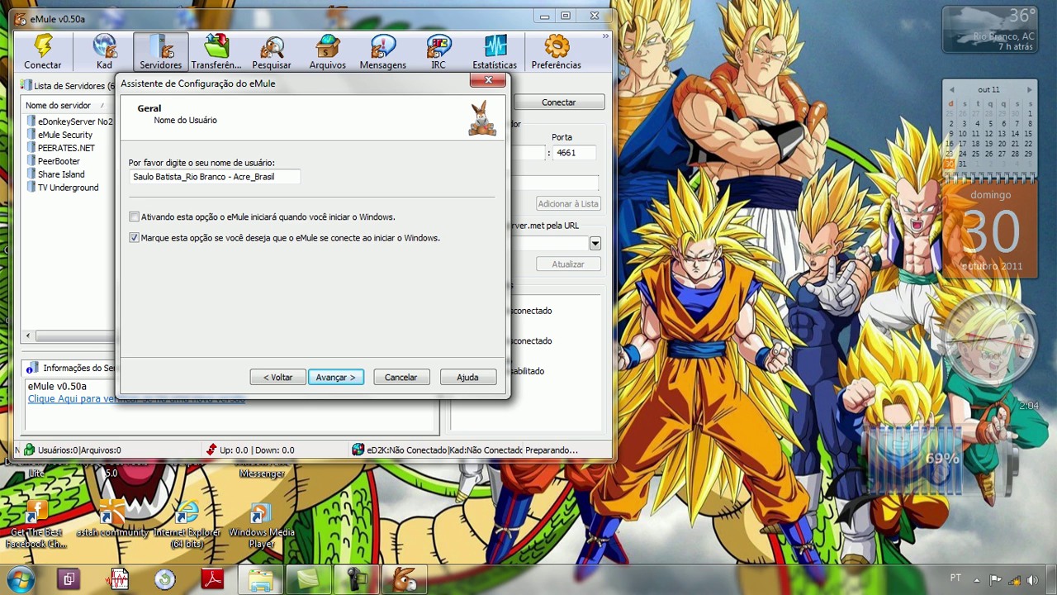
# Step: On the Portas e Conexão page, set TCP port 4660 and UDP port 4670
pyautogui.press('Return')
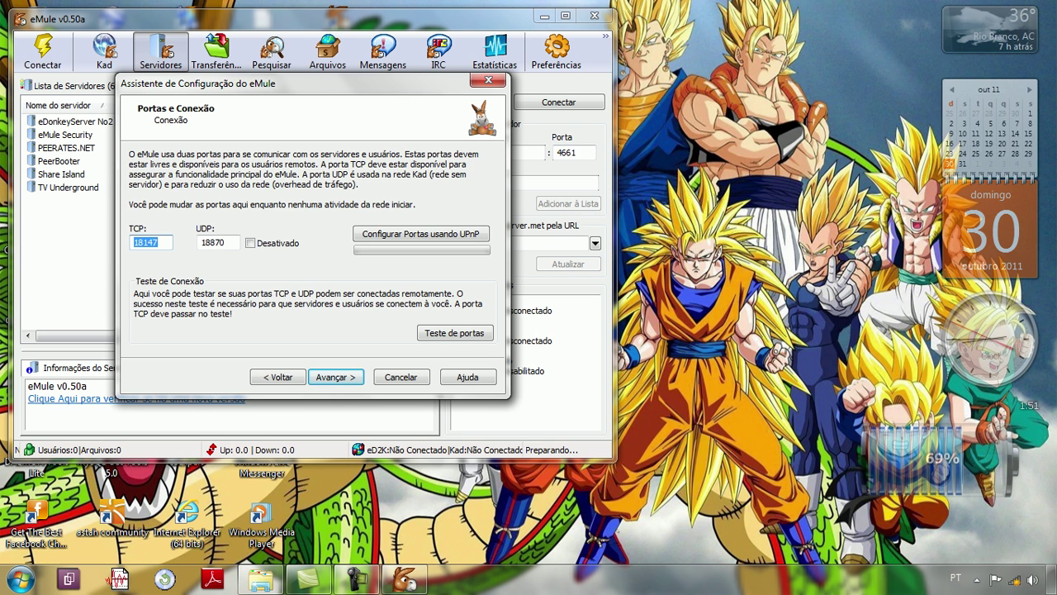
pyautogui.write('4660')
pyautogui.press('Tab')
pyautogui.write('4670')
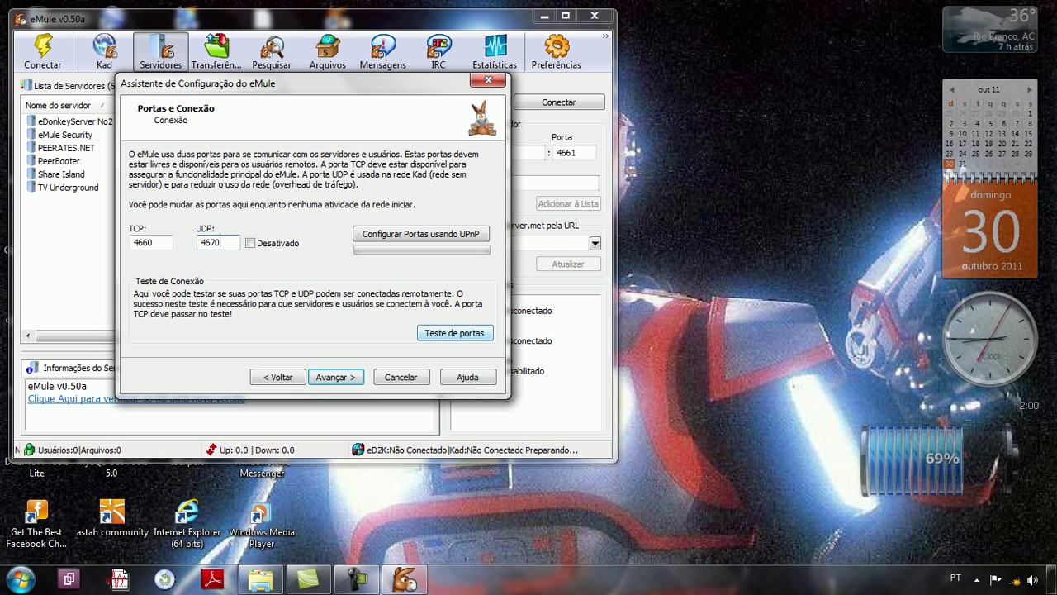
pyautogui.click(454, 332)
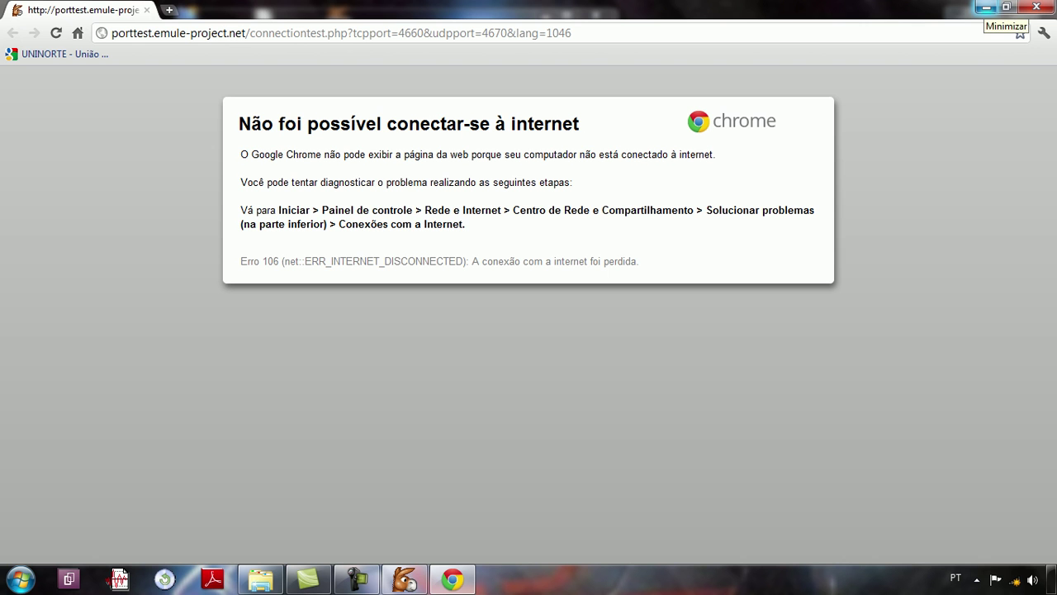
pyautogui.click(987, 7)
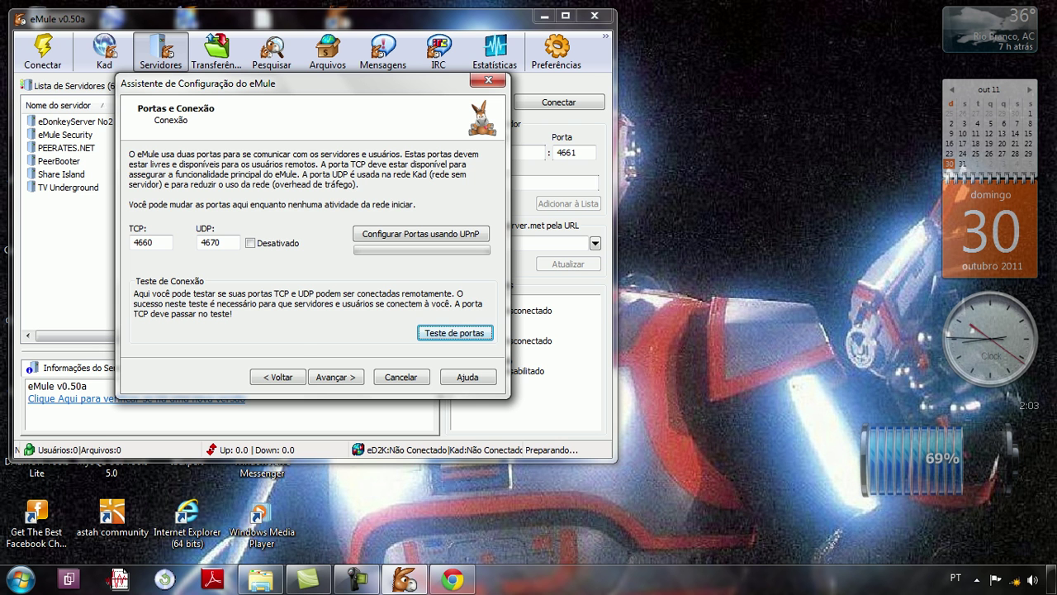
pyautogui.moveTo(1051, 578)
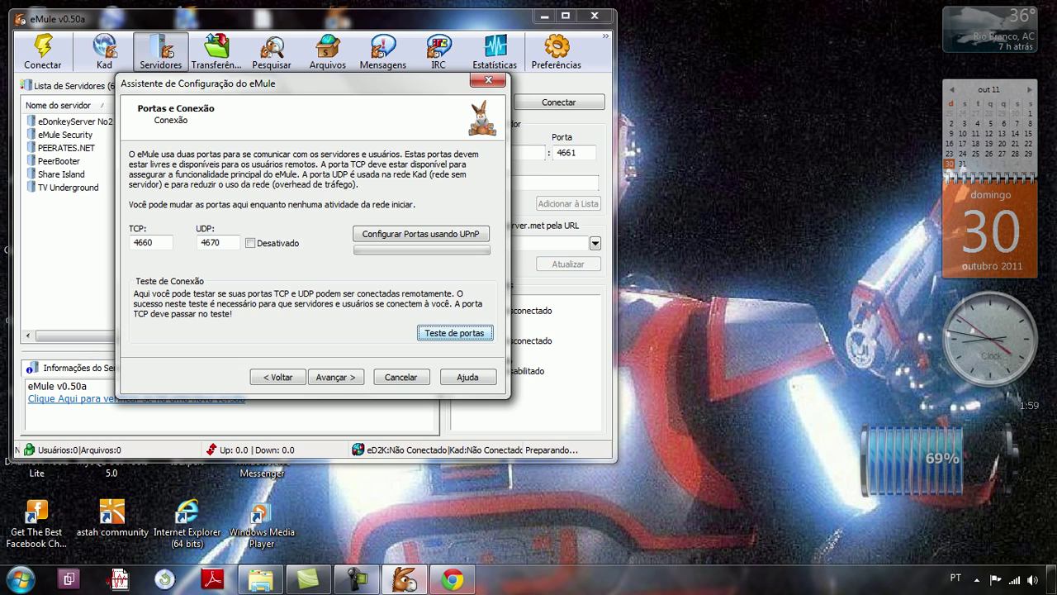
pyautogui.click(452, 579)
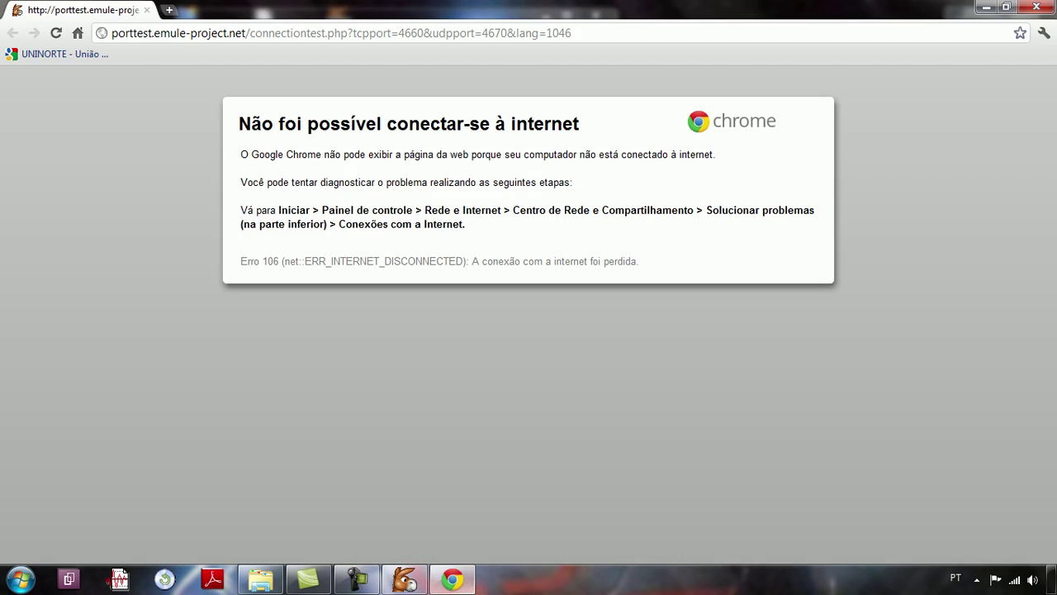
pyautogui.hotkey('ctrl', 'w')
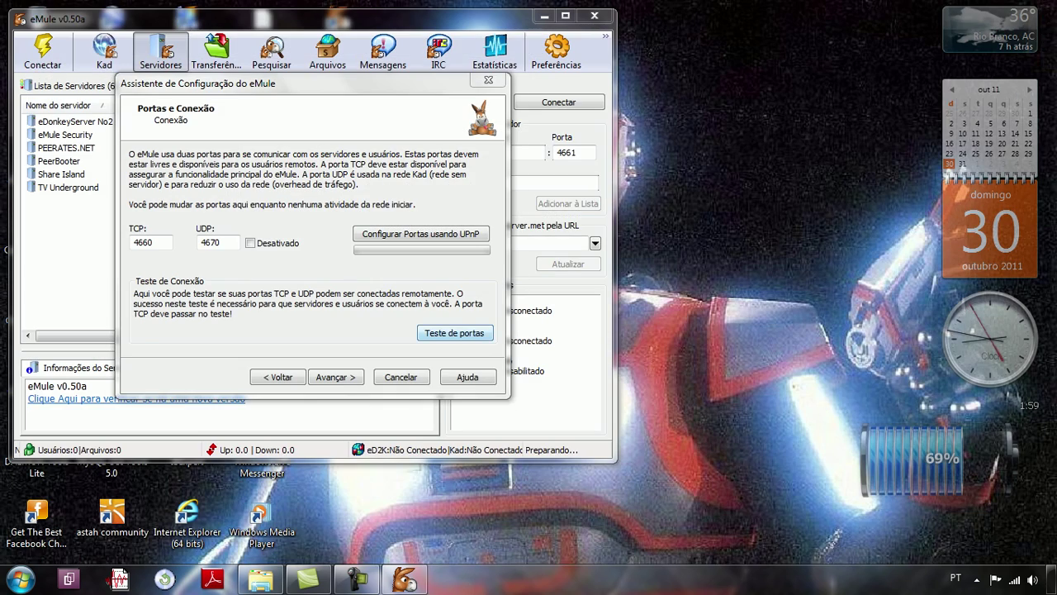
pyautogui.press('Return')
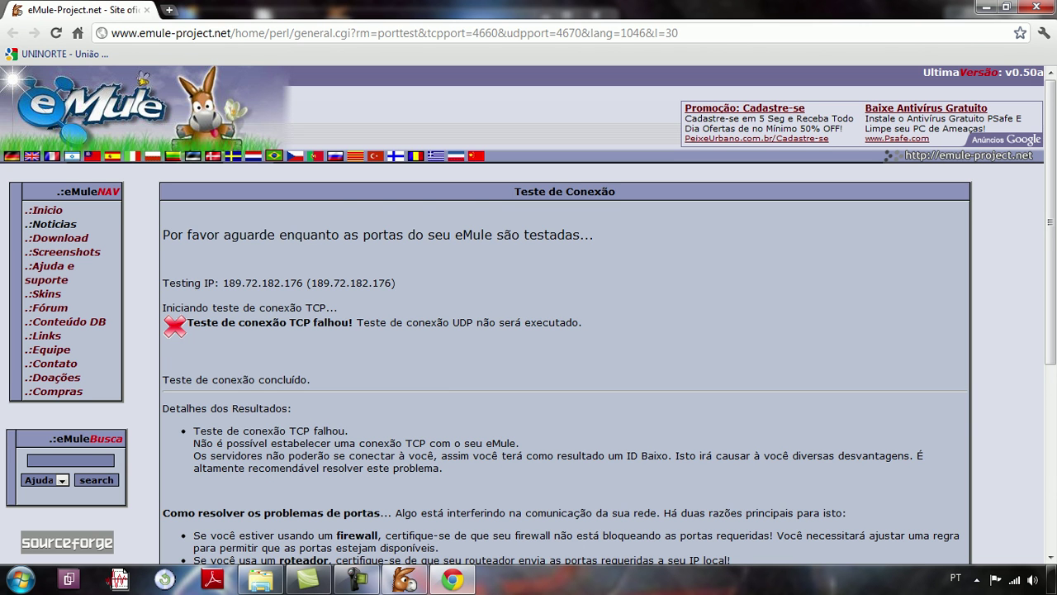
pyautogui.scroll(-1, 528, 315)
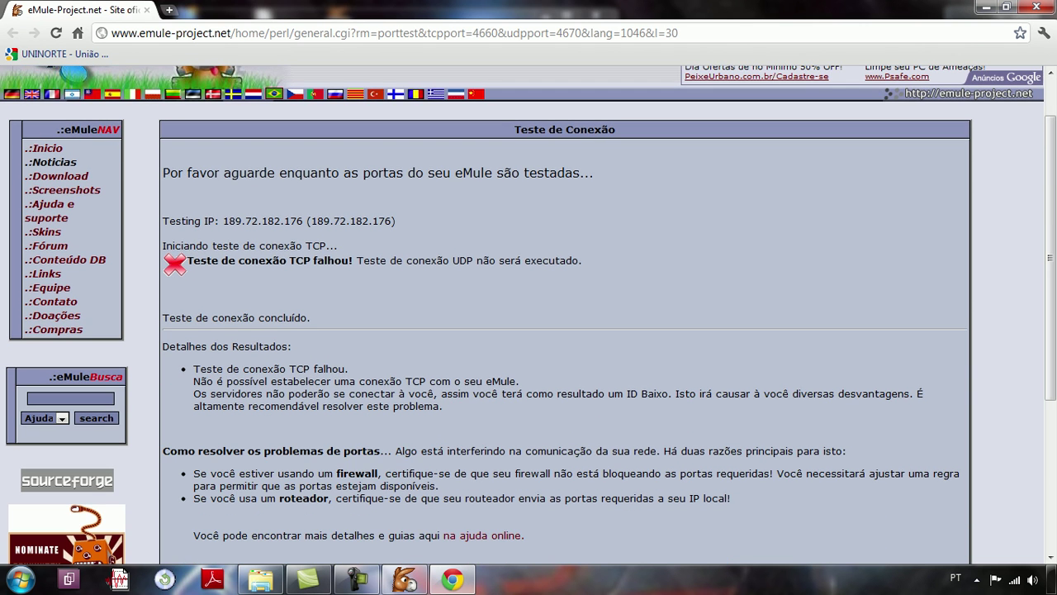
pyautogui.scroll(1, 528, 315)
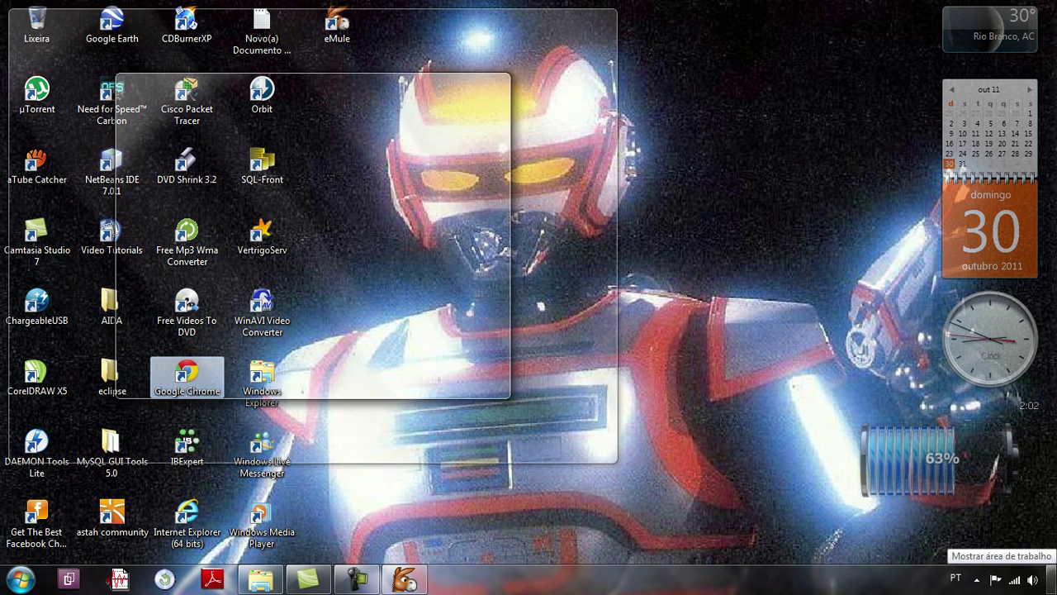
# Step: Open Google Chrome and go to the router address 10.1.1.1
pyautogui.click(1052, 580)
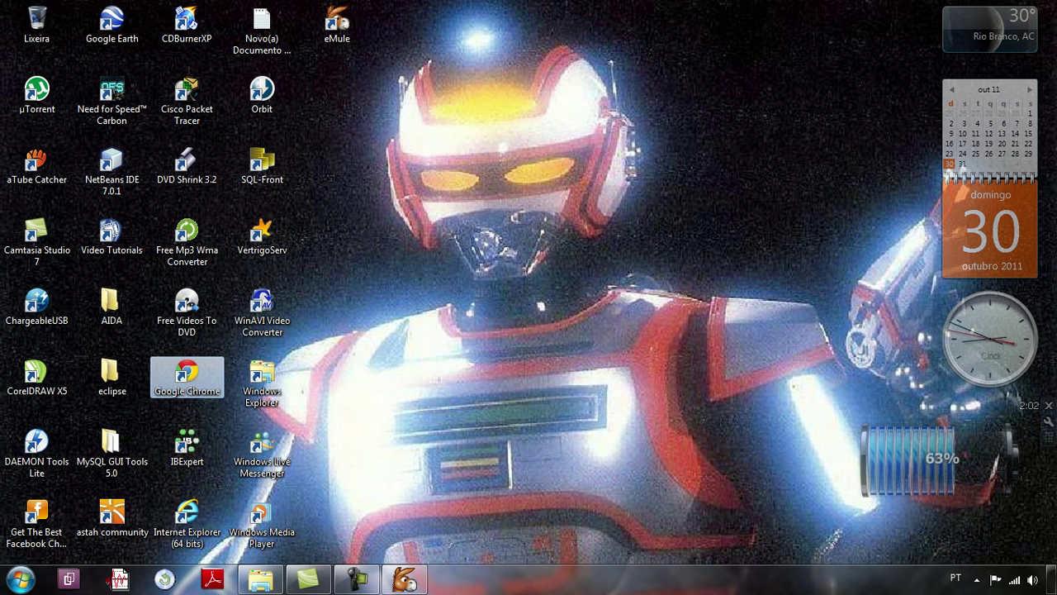
pyautogui.doubleClick(187, 376)
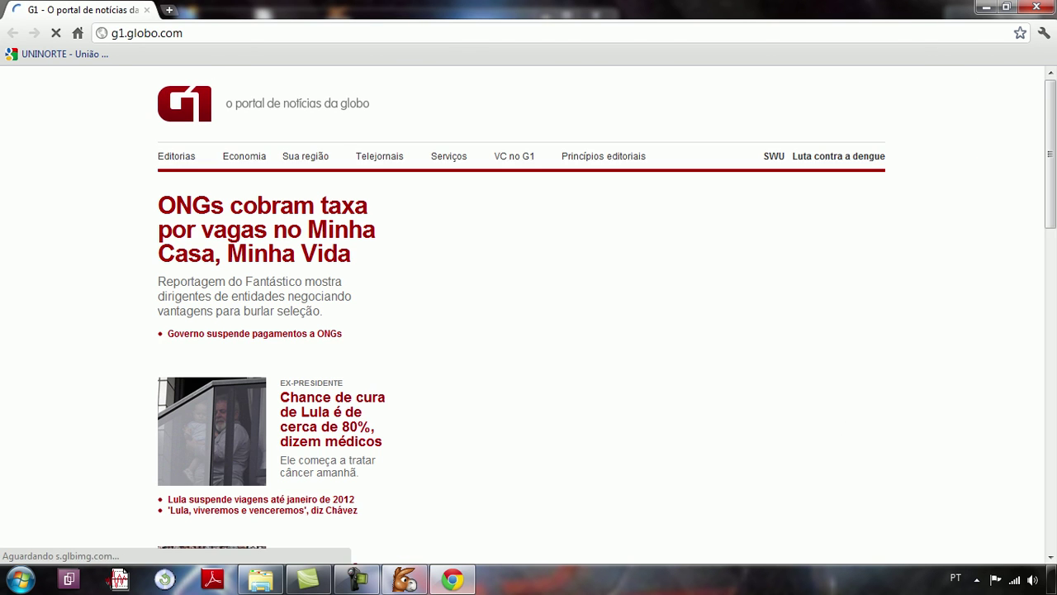
pyautogui.hotkey('ctrl', 'l')
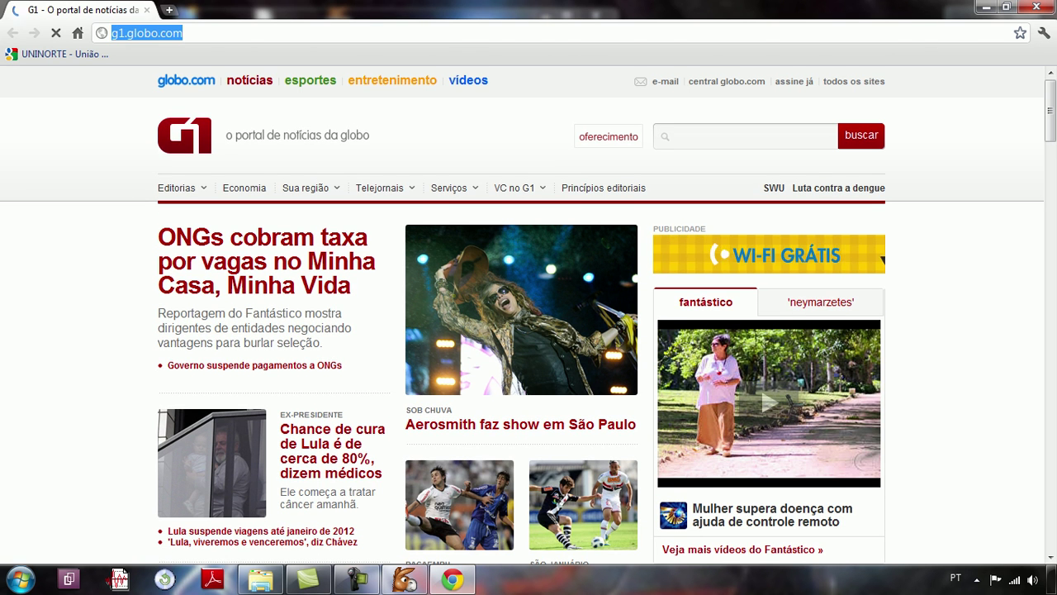
pyautogui.write('10')
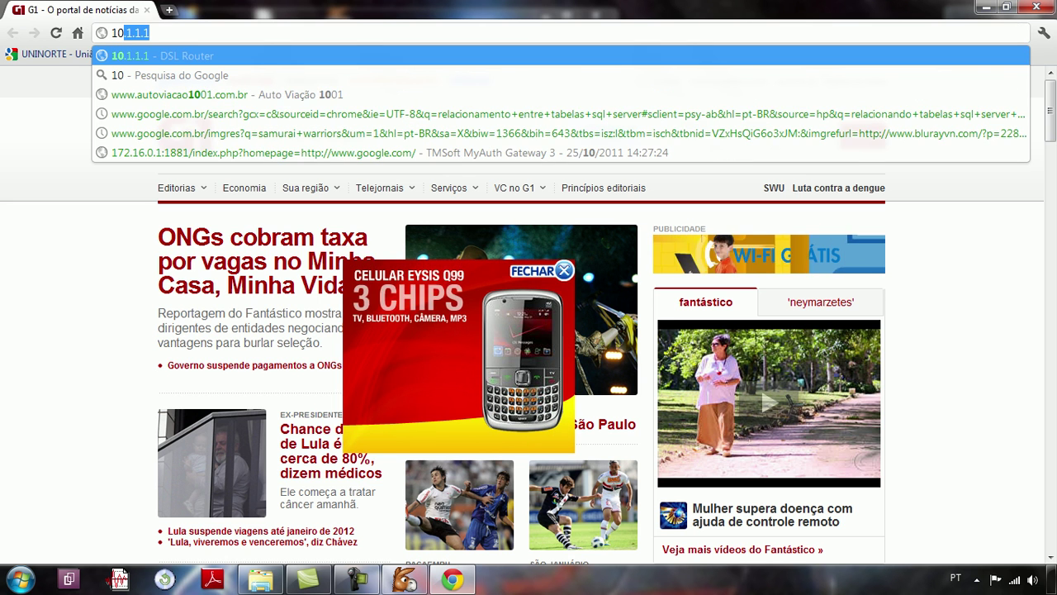
pyautogui.press('Return')
# Step: Log in to the D-Link router with its admin username and password
pyautogui.write('admin')
pyautogui.press('Tab')
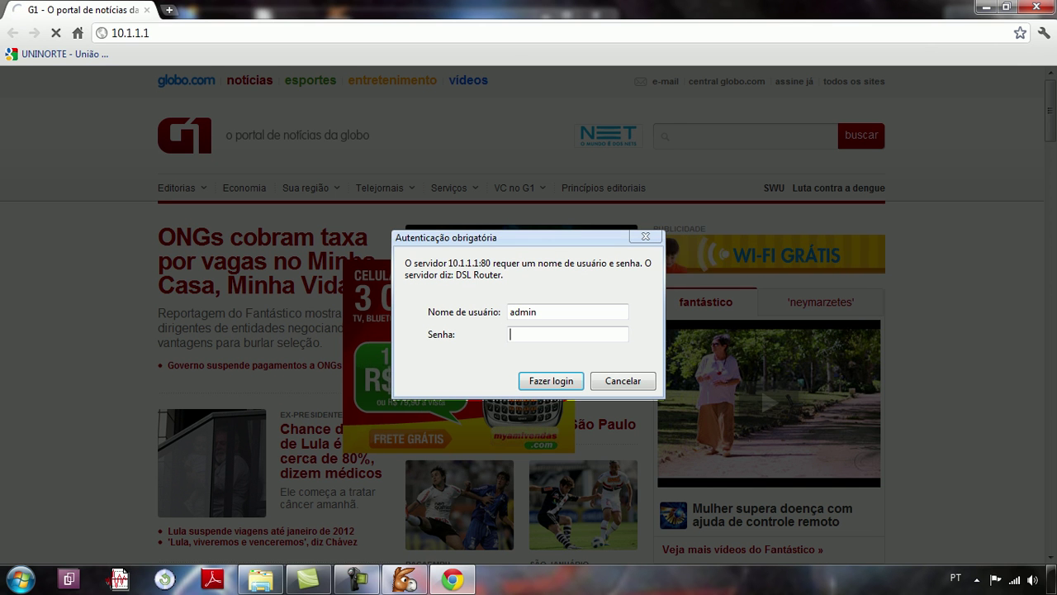
pyautogui.write('admin')
pyautogui.press('Return')
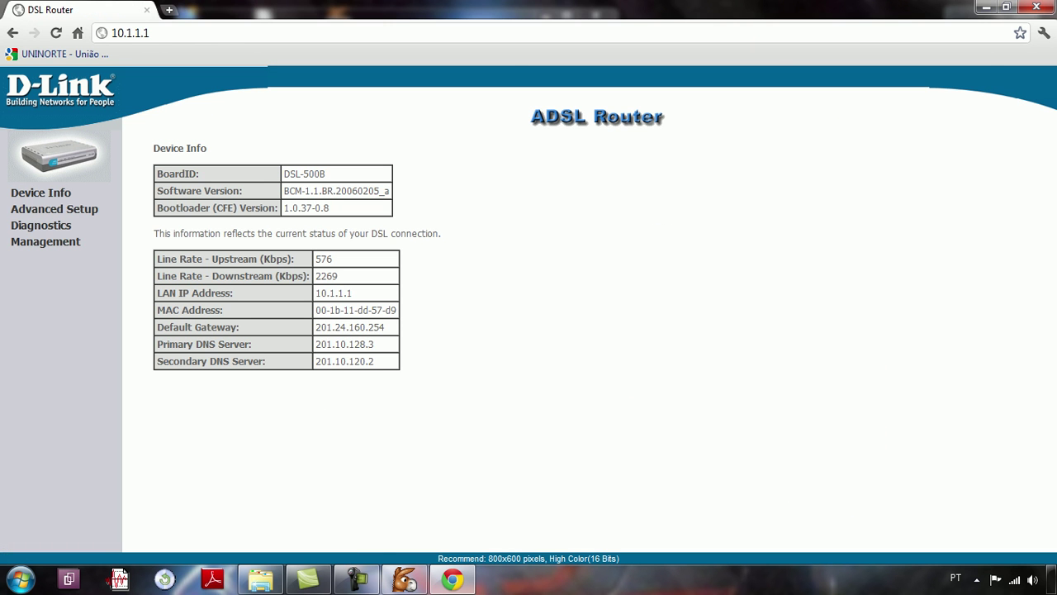
# Step: Show the router's NAT Virtual Servers list with the eMule rules for TCP 4660 and UDP 4670
pyautogui.click(53, 209)
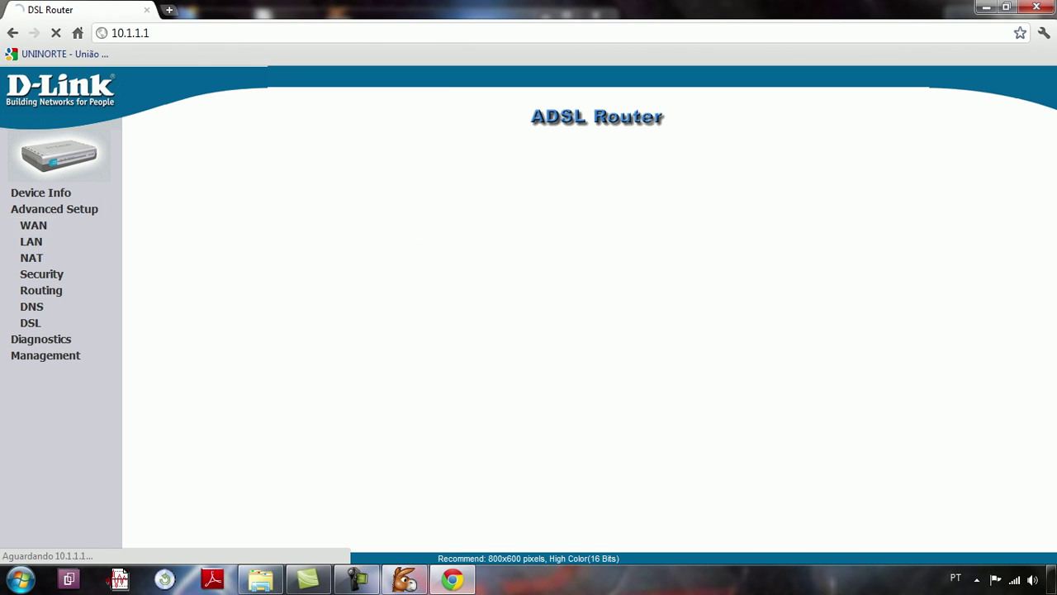
pyautogui.click(31, 258)
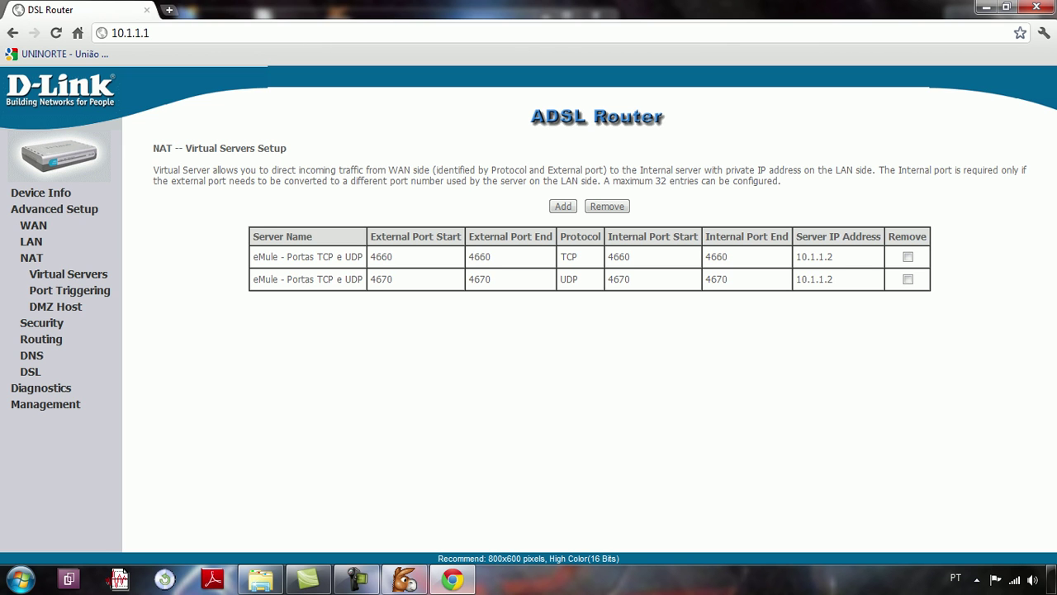
pyautogui.click(20, 578)
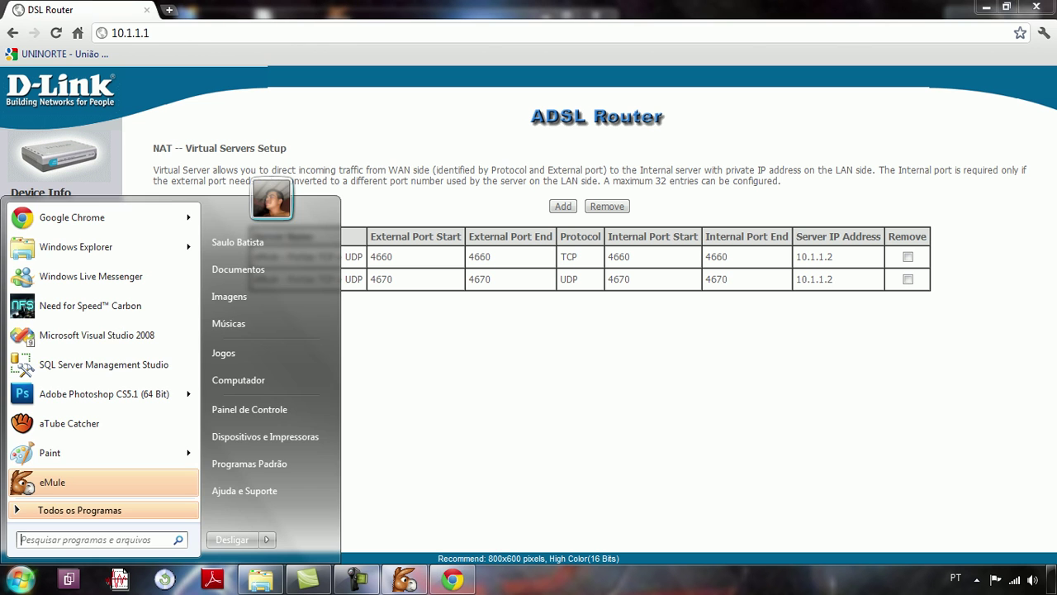
# Step: Run ipconfig in Command Prompt to read address 192.168.2.2 and gateway 192.168.2.1
pyautogui.write('cmd')
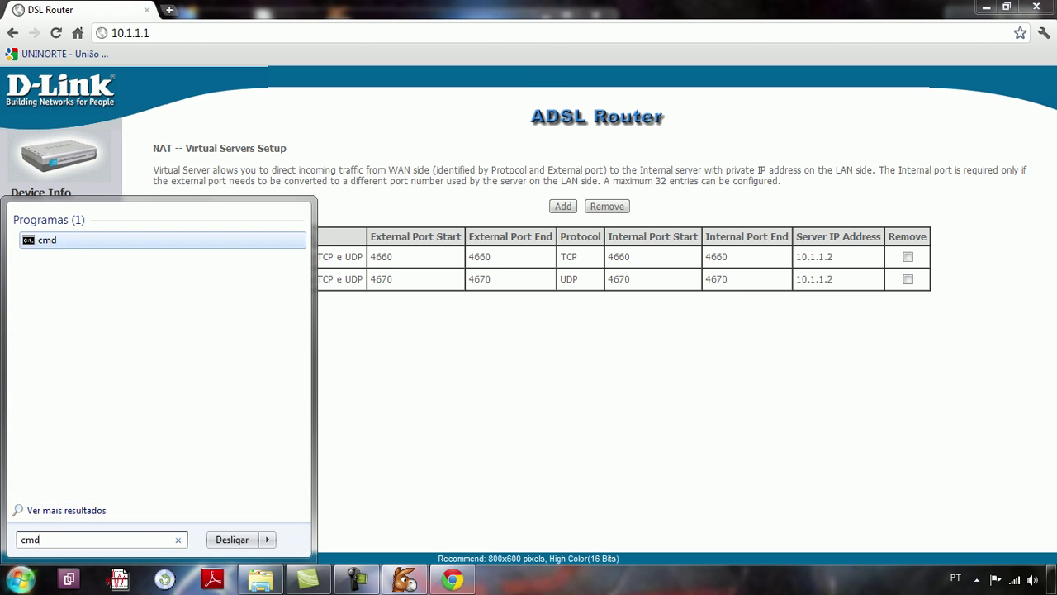
pyautogui.press('Return')
pyautogui.write('i')
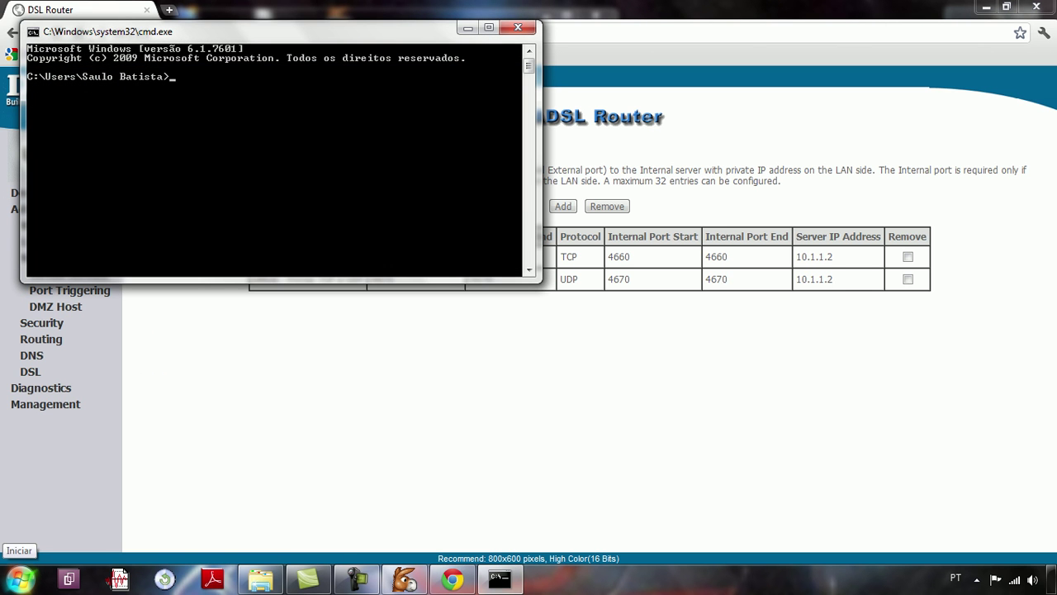
pyautogui.write('pconfig')
pyautogui.press('Return')
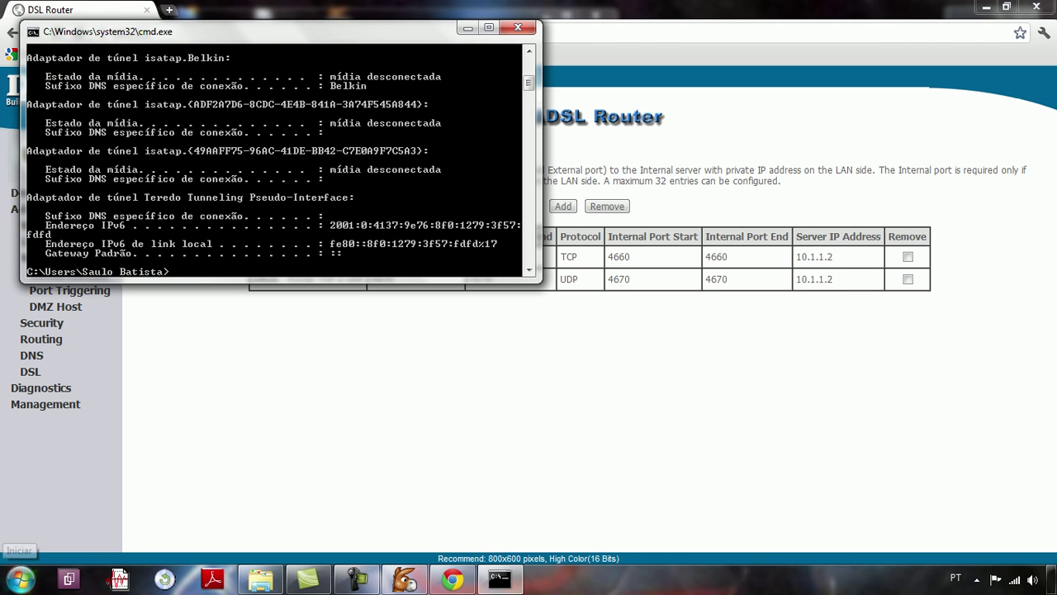
pyautogui.scroll(10, 273, 156)
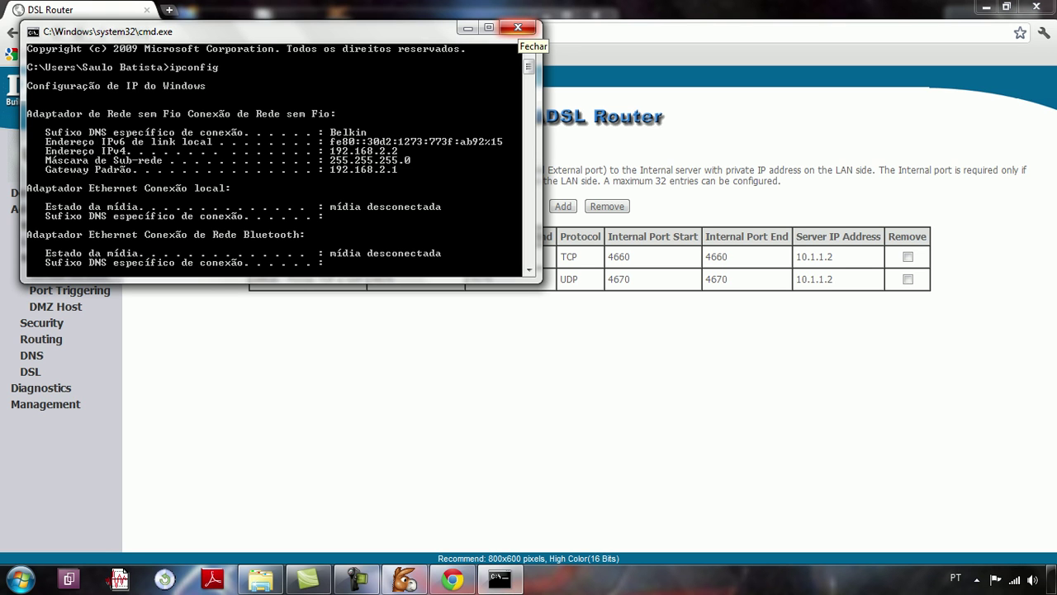
pyautogui.click(517, 27)
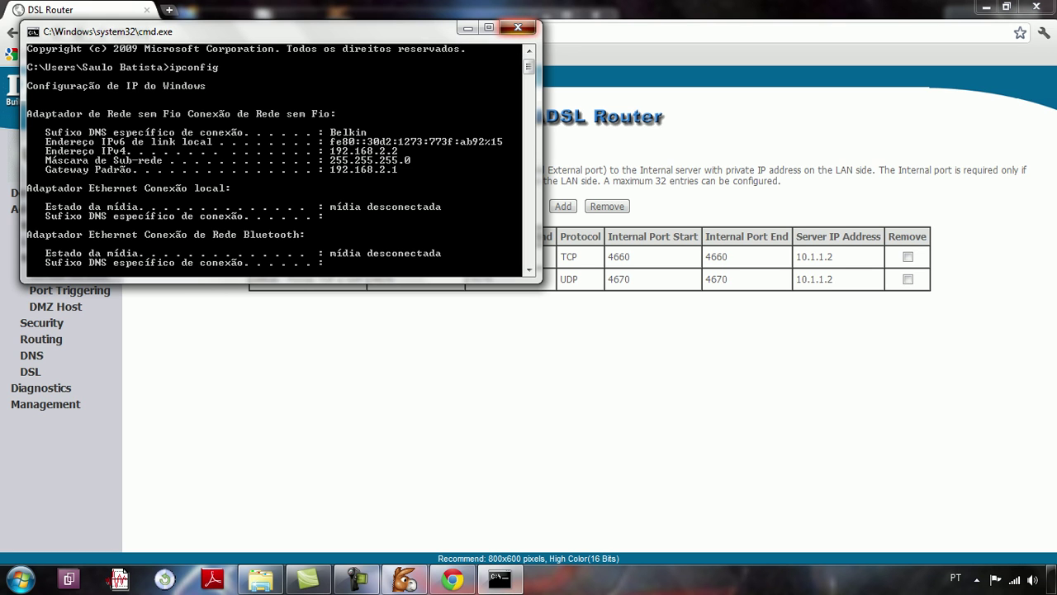
# Step: Try loading the router address 192.168.0.1 in Chrome
pyautogui.hotkey('ctrl', 'l')
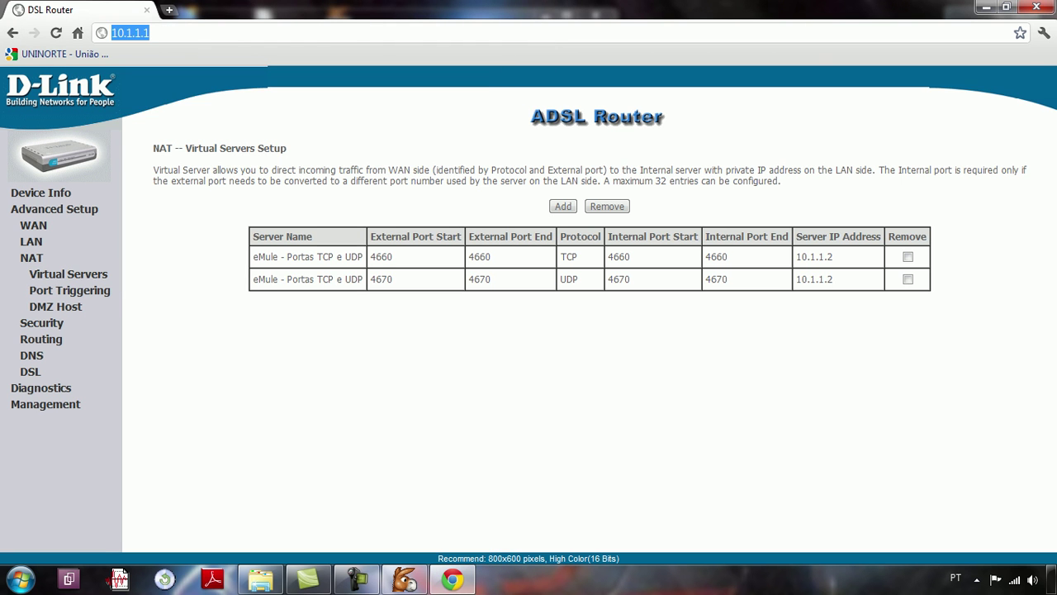
pyautogui.write('192')
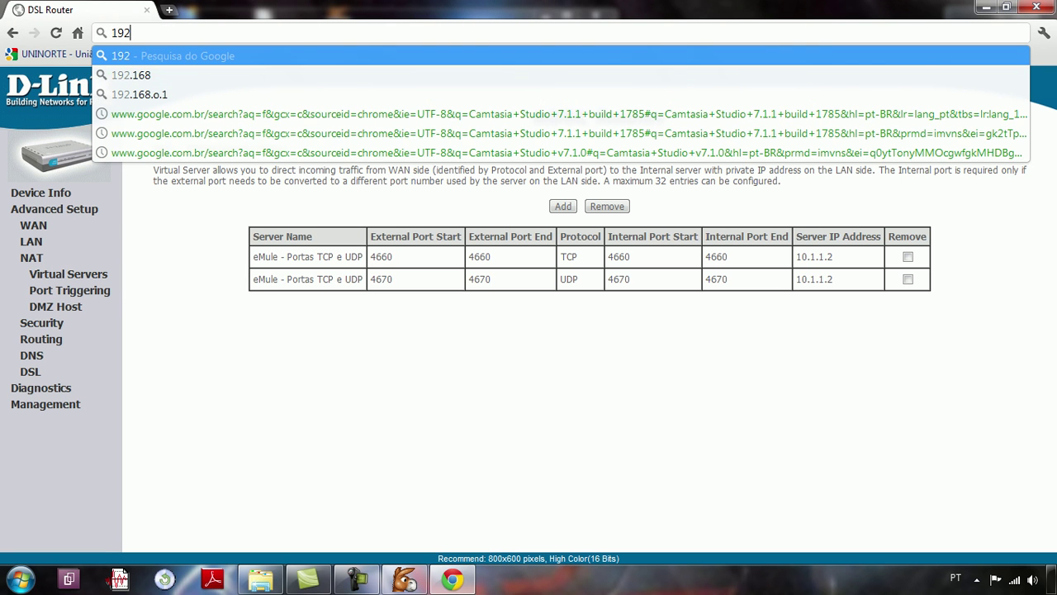
pyautogui.write('.168')
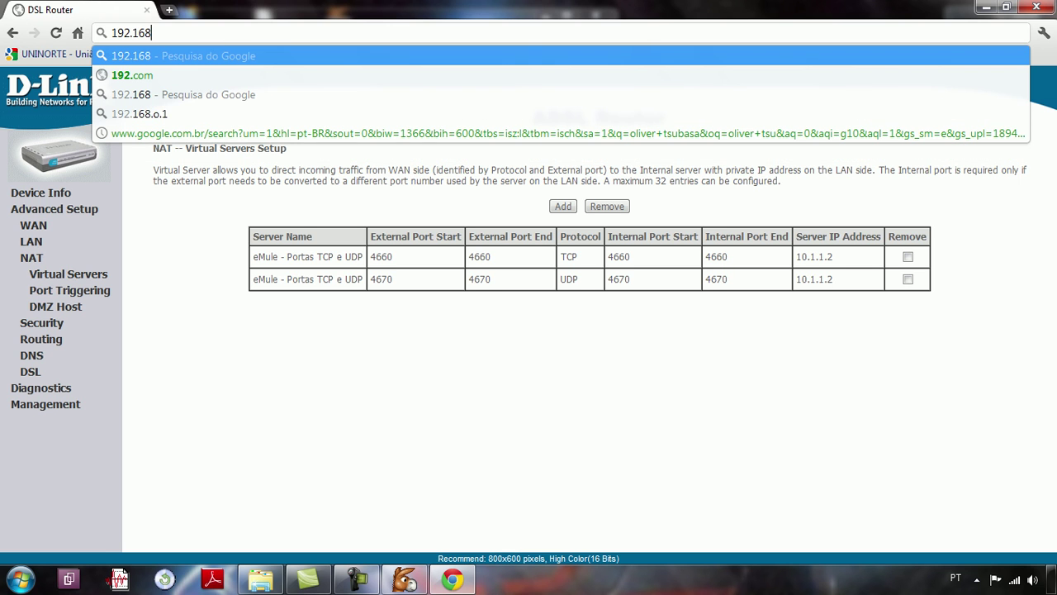
pyautogui.write('.0.1')
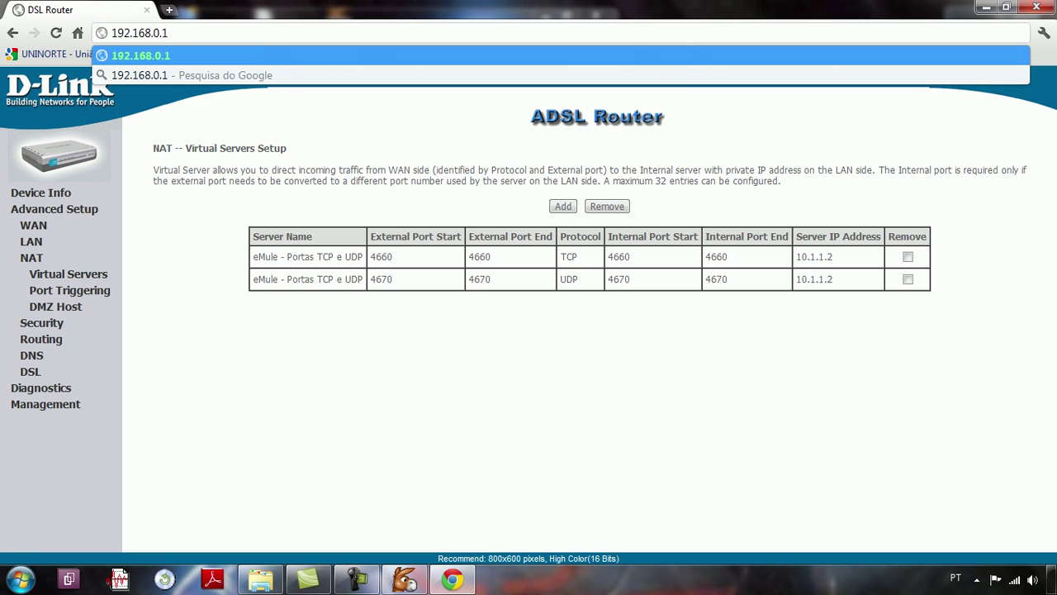
pyautogui.press('Return')
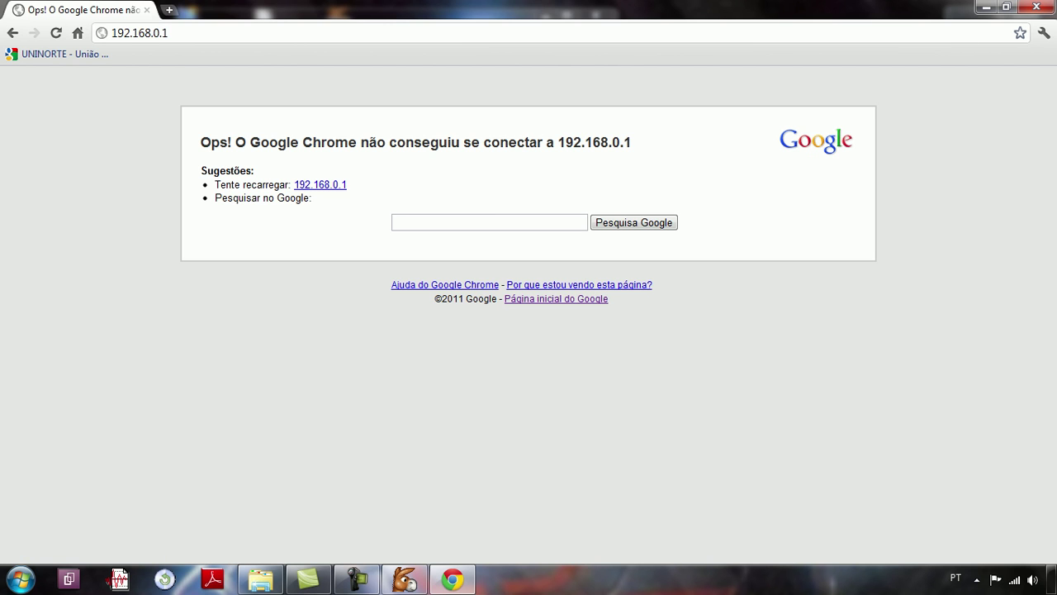
# Step: Load the Belkin router at 192.168.2.1 and set Chrome to never translate this site
pyautogui.click(153, 33)
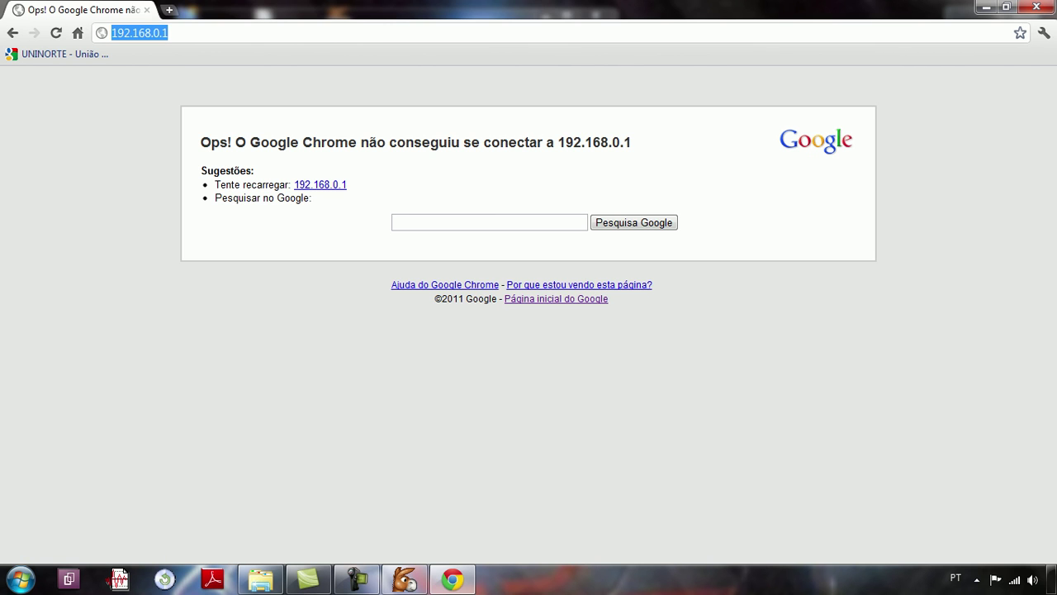
pyautogui.click(163, 33)
pyautogui.press('BackSpace')
pyautogui.write('2')
pyautogui.press('Return')
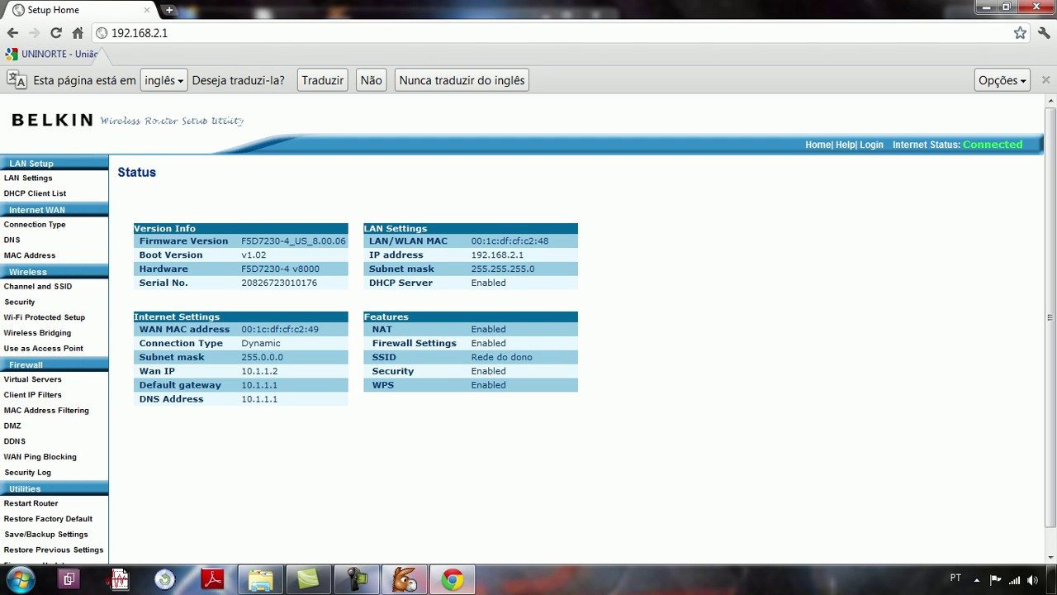
pyautogui.click(1001, 80)
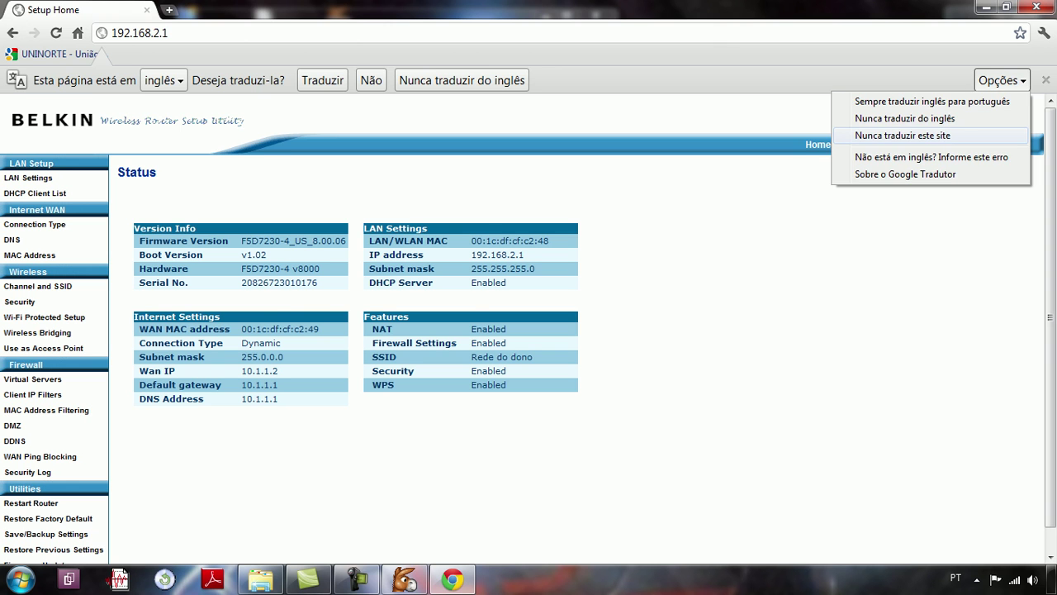
pyautogui.click(902, 134)
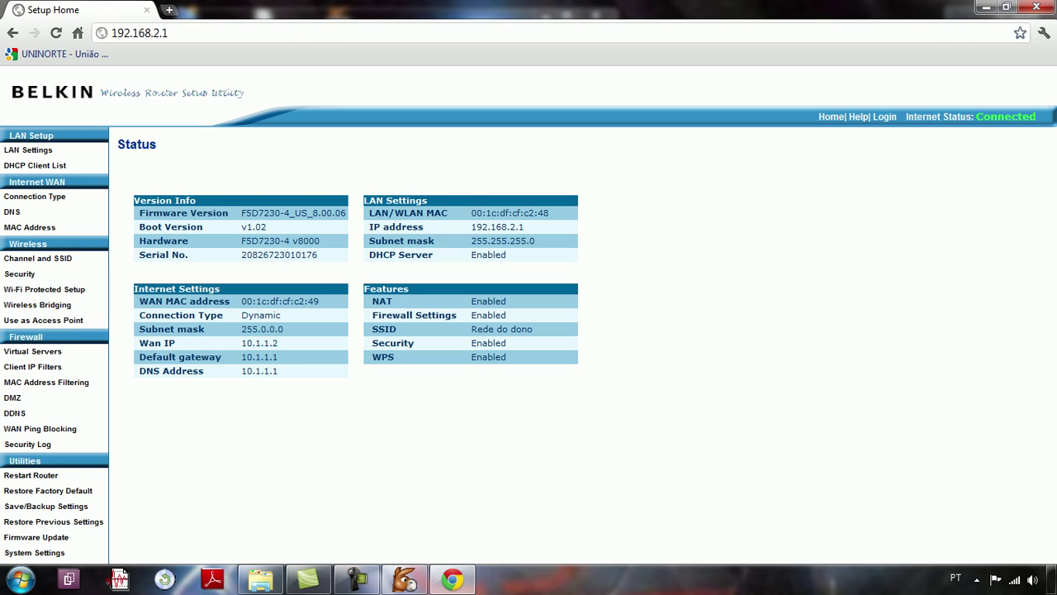
# Step: Change the Belkin DMZ private IP to 192.168.2.2, keep it enabled, and apply
pyautogui.click(356, 578)
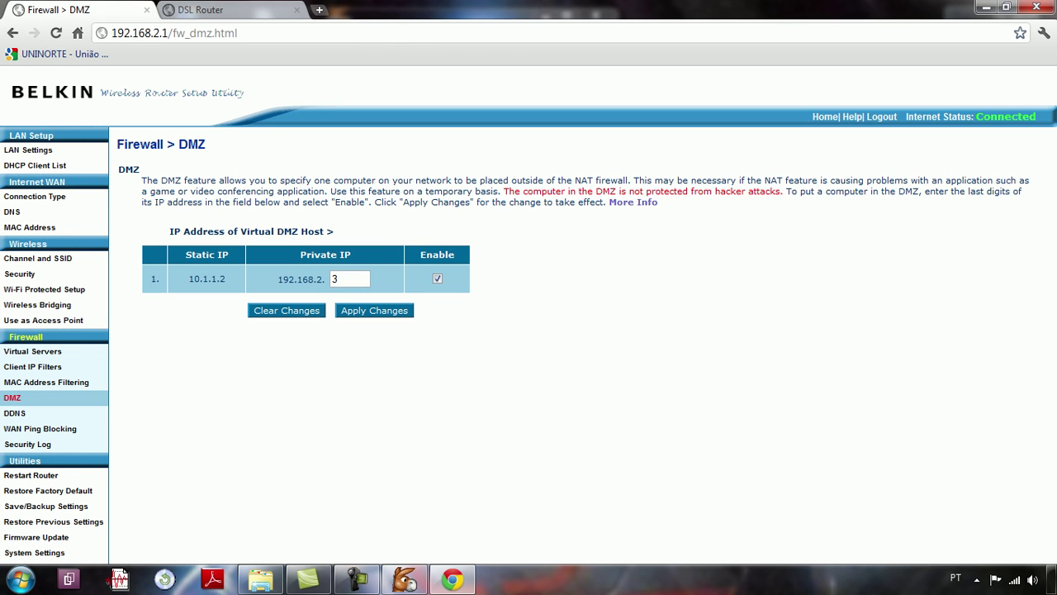
pyautogui.click(347, 279)
pyautogui.press('BackSpace')
pyautogui.write('2')
pyautogui.click(374, 311)
# Step: Run eMule's online port test and confirm TCP 4660 and UDP 4670 both pass
pyautogui.click(405, 578)
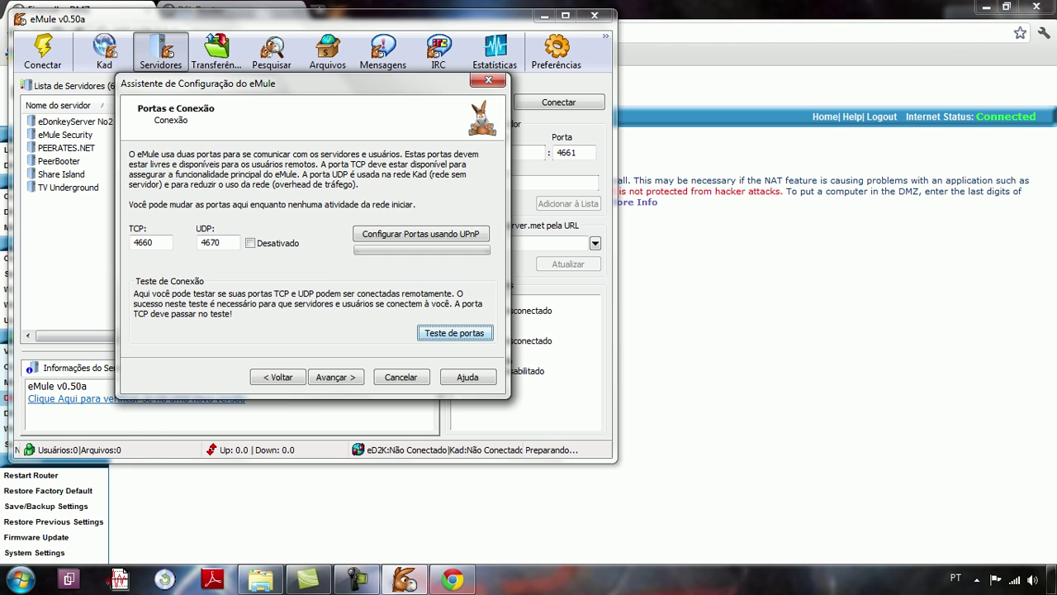
pyautogui.press('Return')
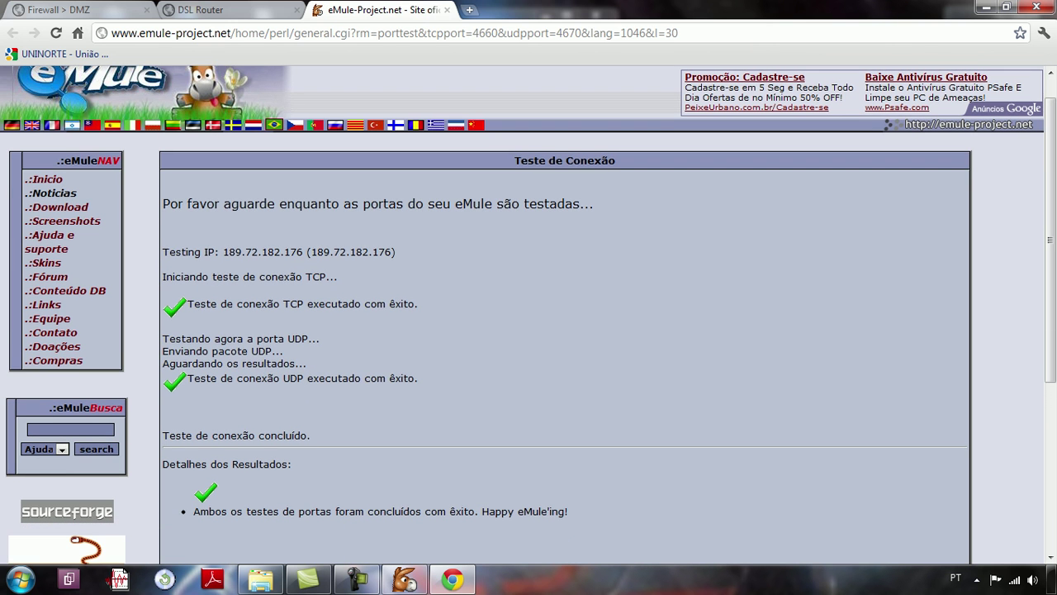
pyautogui.scroll(-1, 528, 314)
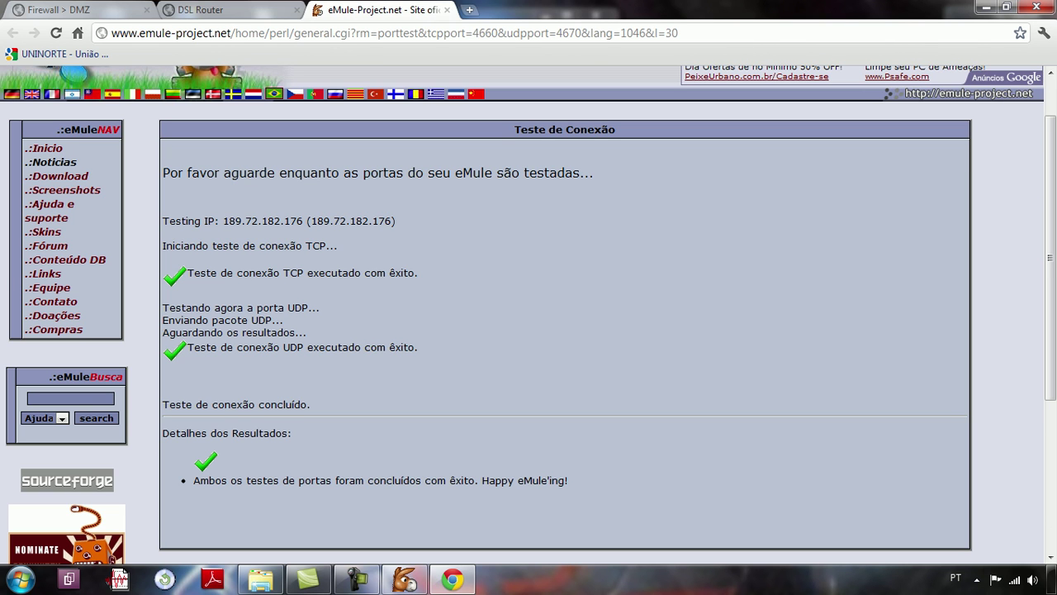
pyautogui.hotkey('ctrl', 'w')
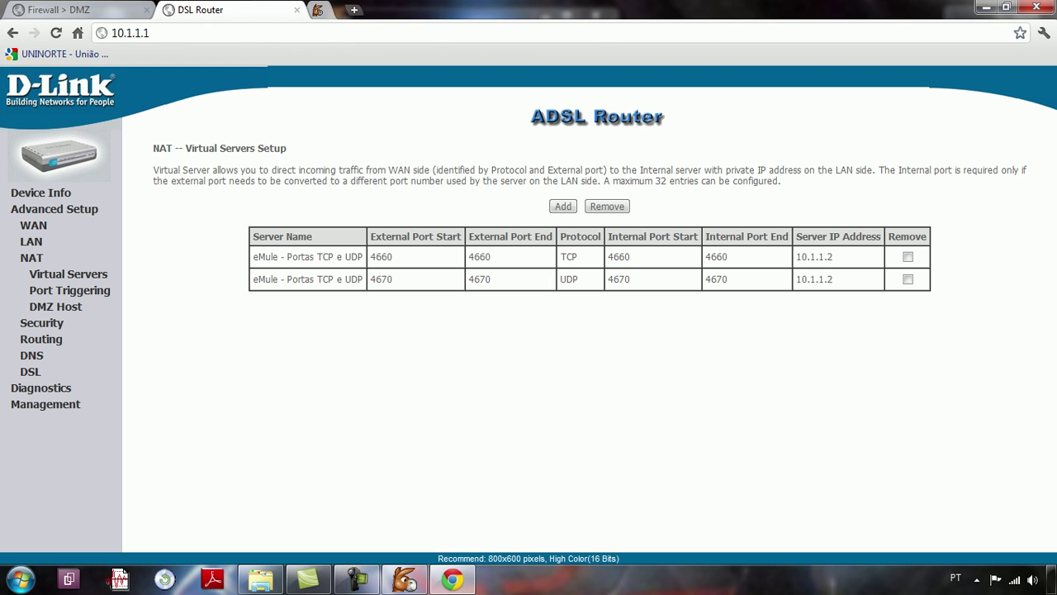
# Step: Close Chrome to return to the eMule wizard's Portas e Conexão page
pyautogui.click(1037, 9)
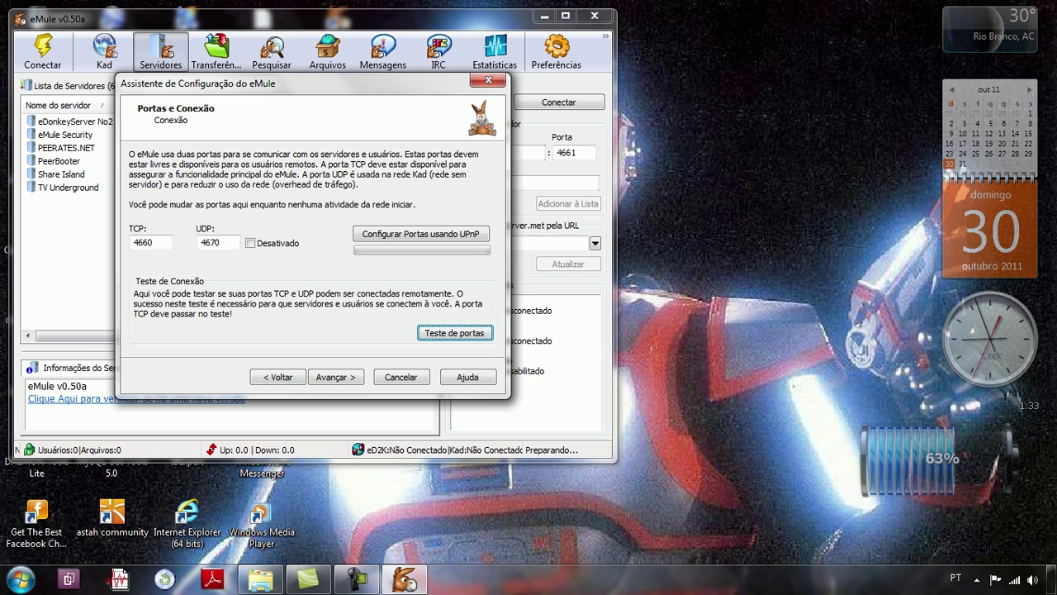
# Step: Advance through the priority and obfuscation pages, leaving obfuscation off, to Servidor/Rede
pyautogui.press('Tab')
pyautogui.press('Return')
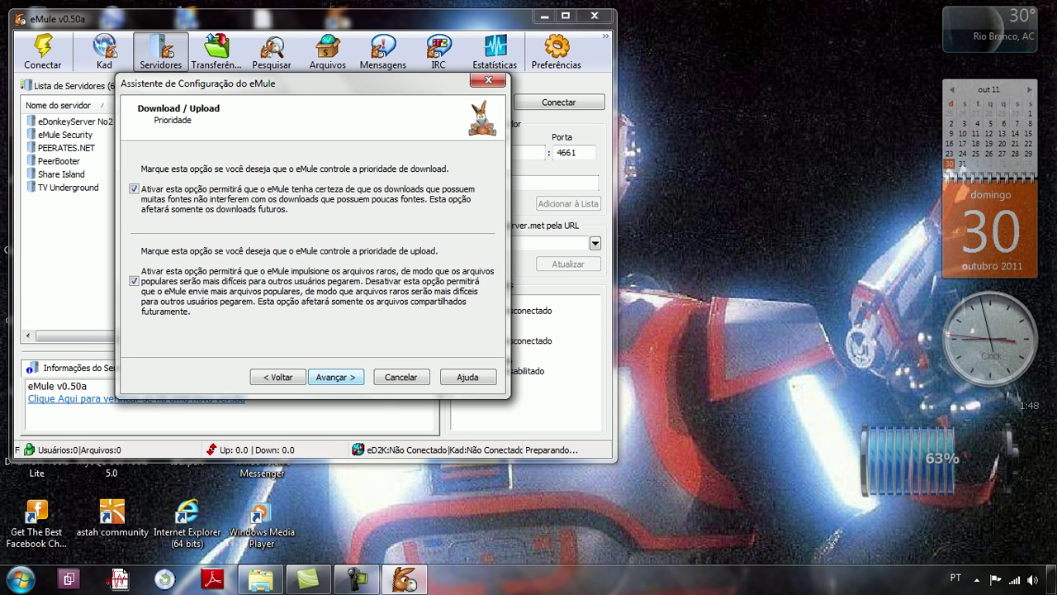
pyautogui.press('Return')
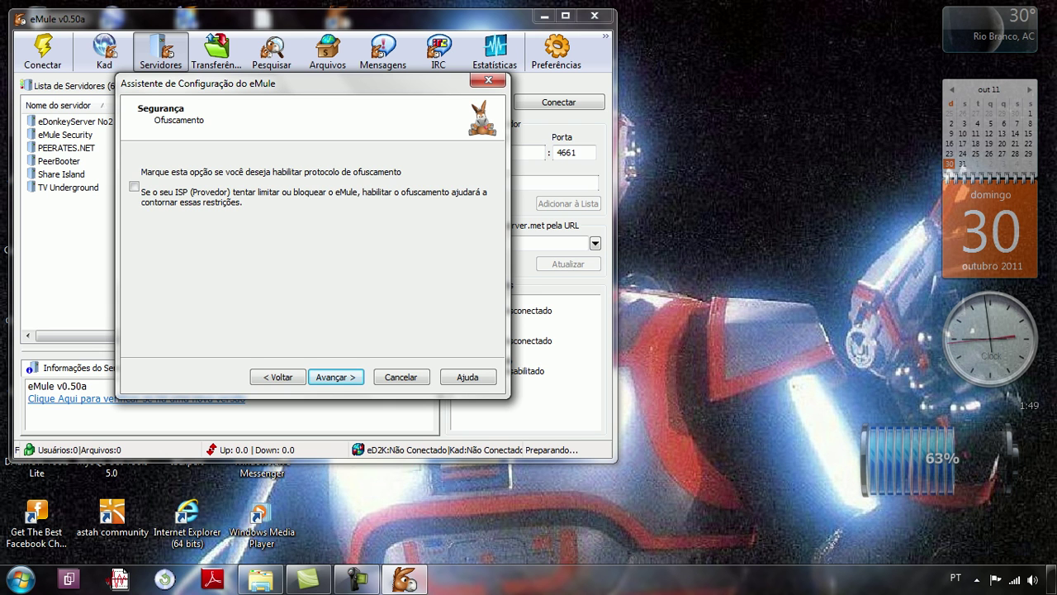
pyautogui.press('Return')
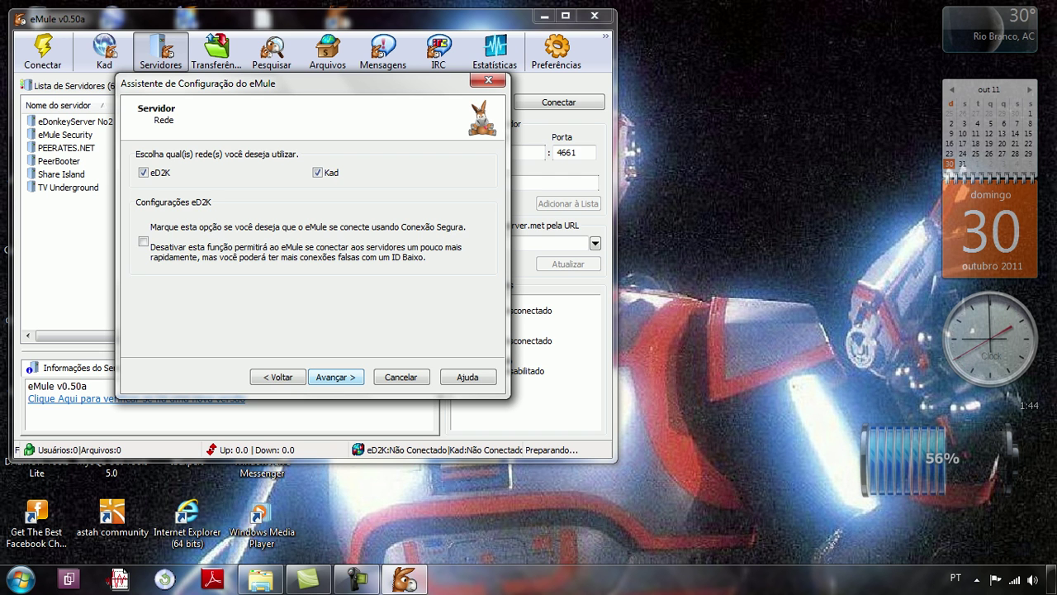
# Step: Complete the wizard with Concluir, maximize eMule, and open Preferências on Geral
pyautogui.press('Return')
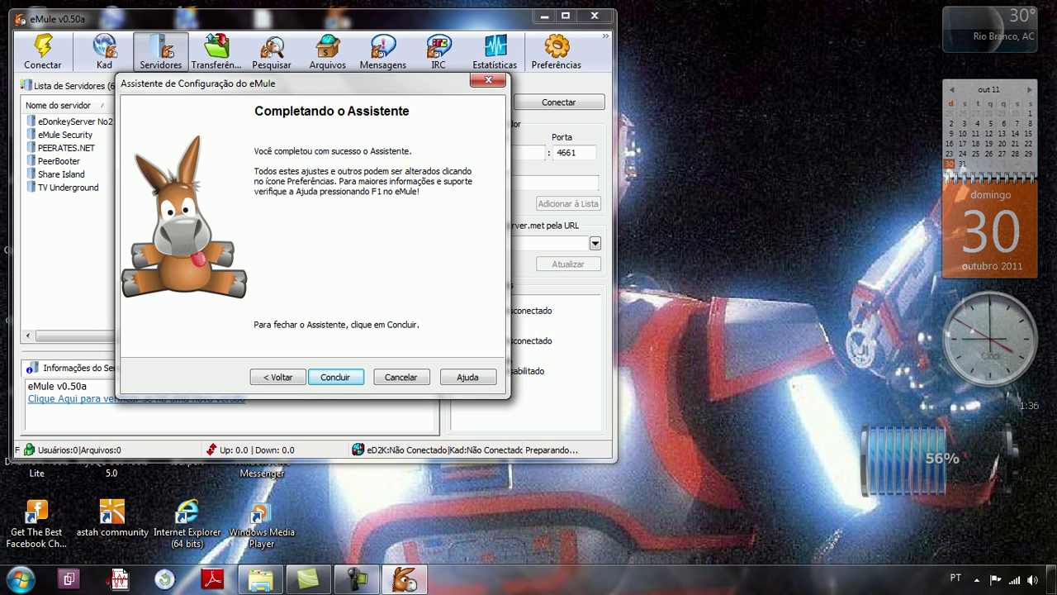
pyautogui.press('Return')
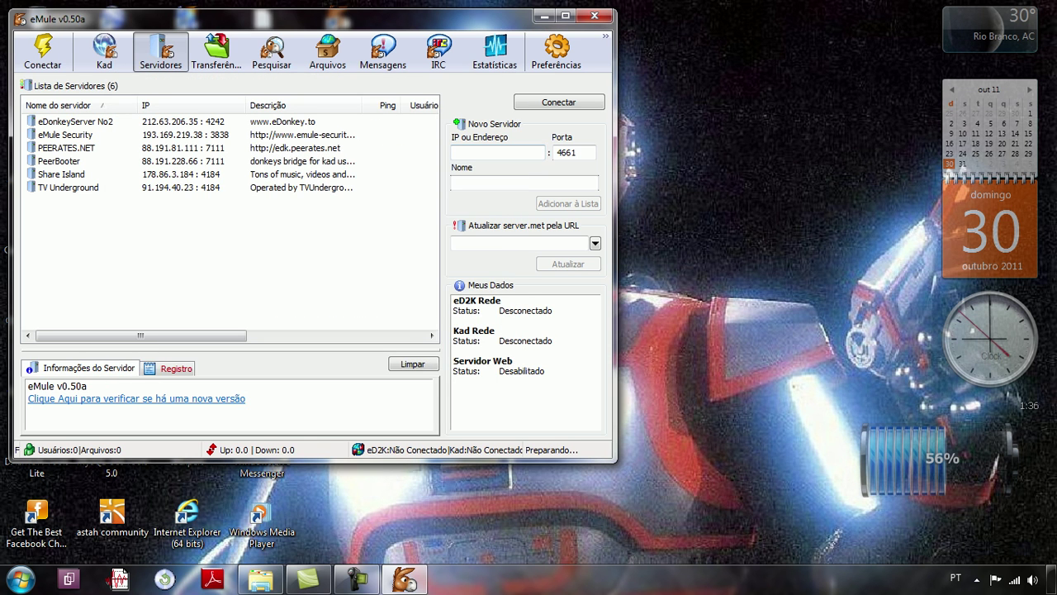
pyautogui.click(565, 16)
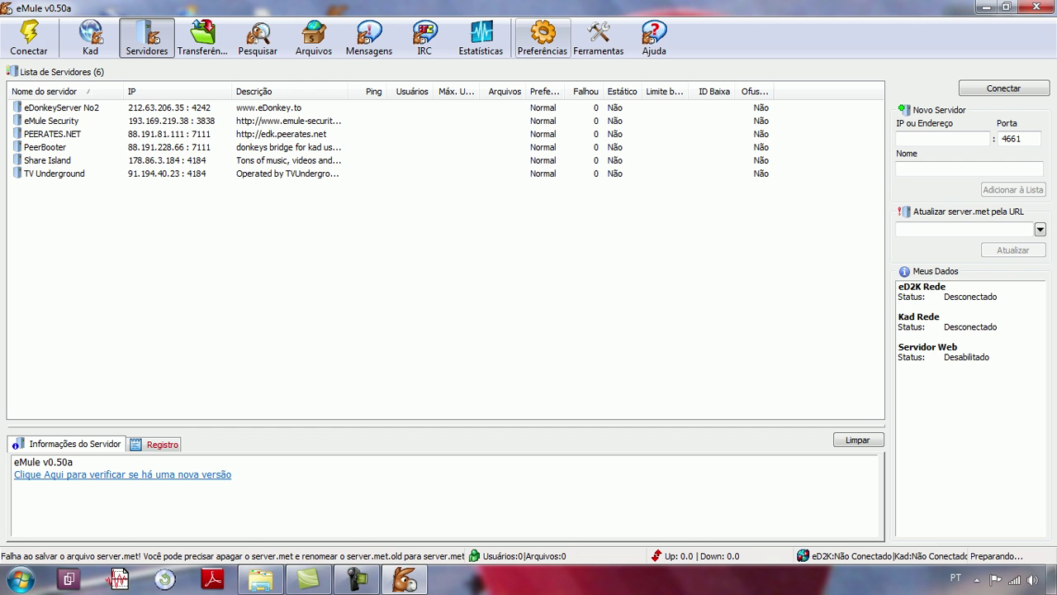
pyautogui.click(543, 37)
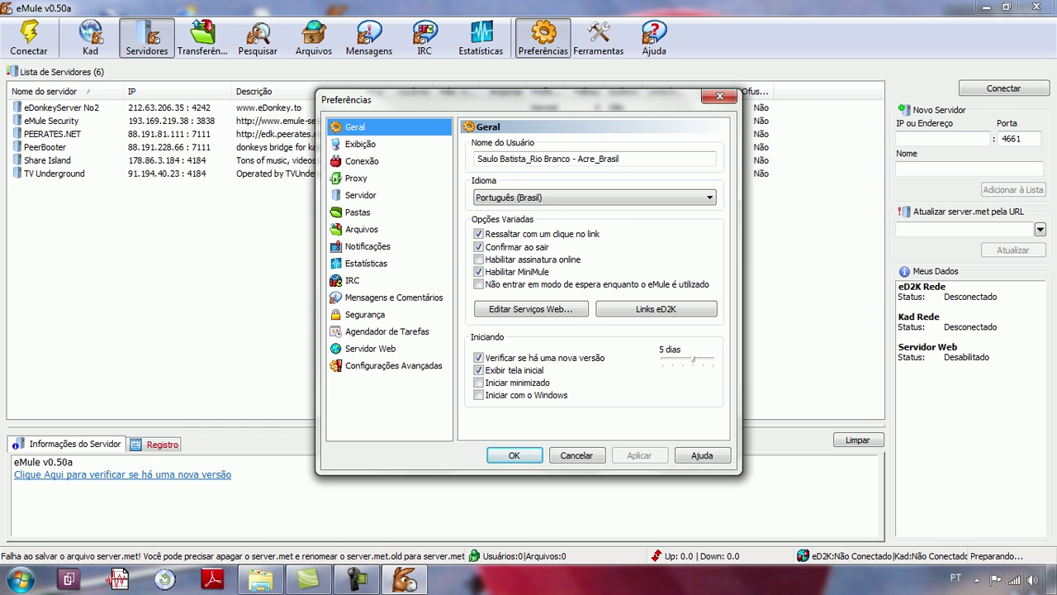
# Step: Dismiss the notification-area icon popup and switch Preferences to the Exibição display page
pyautogui.click(976, 579)
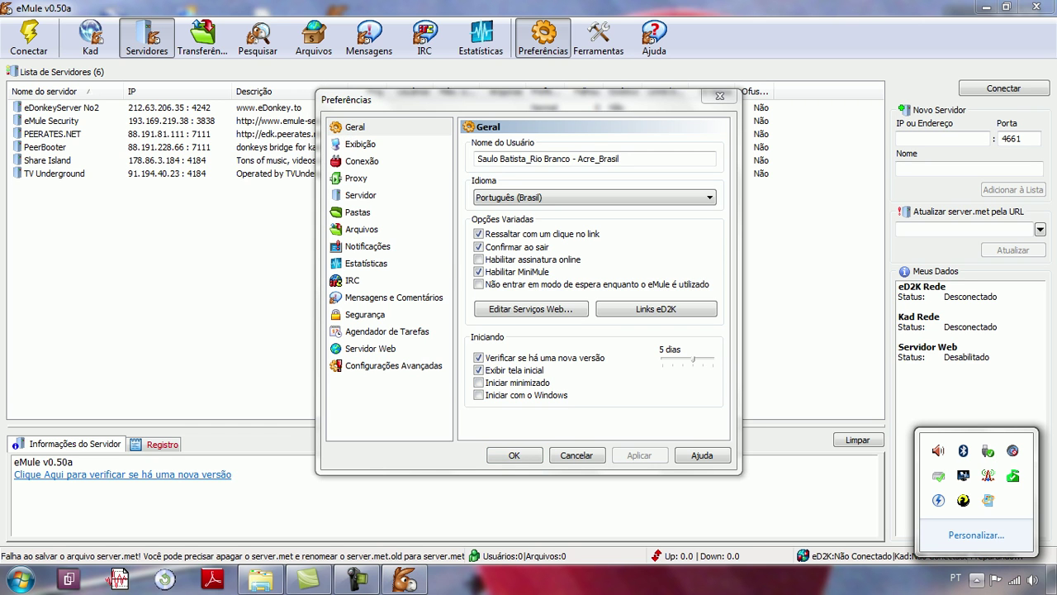
pyautogui.click(478, 382)
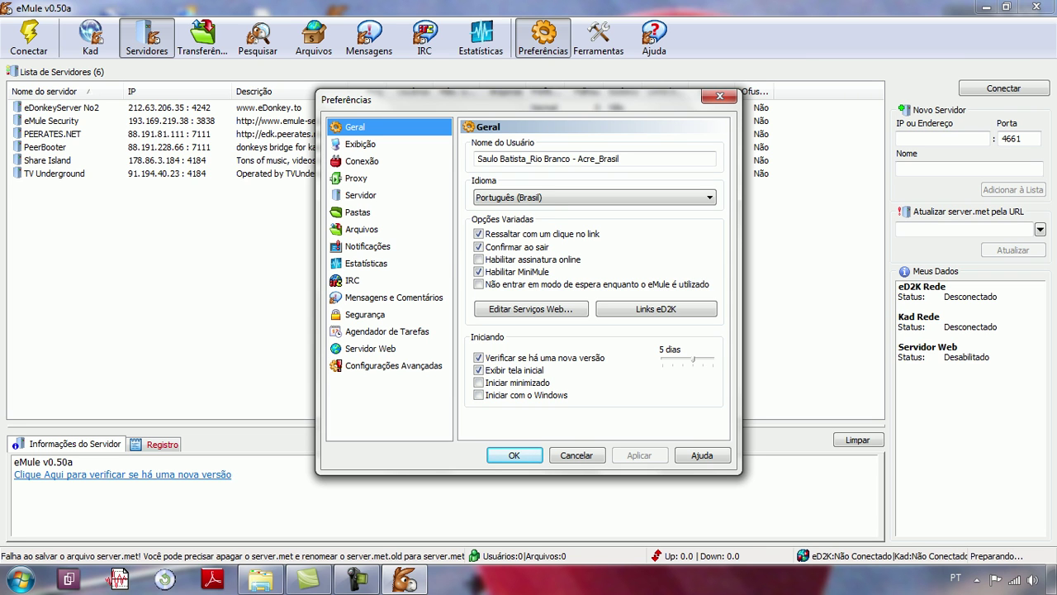
pyautogui.click(360, 144)
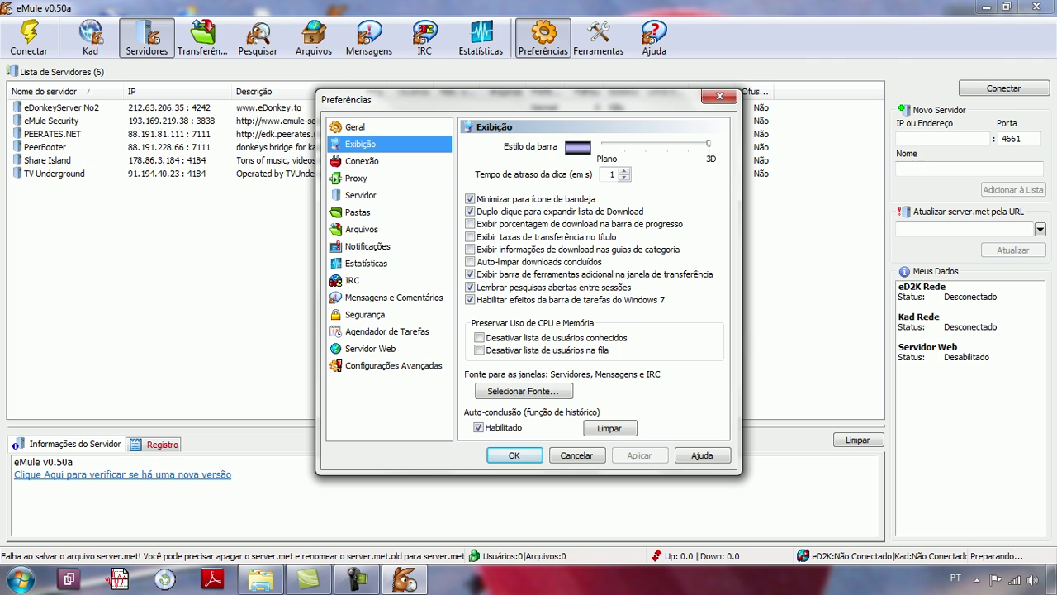
# Step: Enable auto-clearing of completed downloads and download percentages on progress bars, then go to Conexão
pyautogui.click(469, 261)
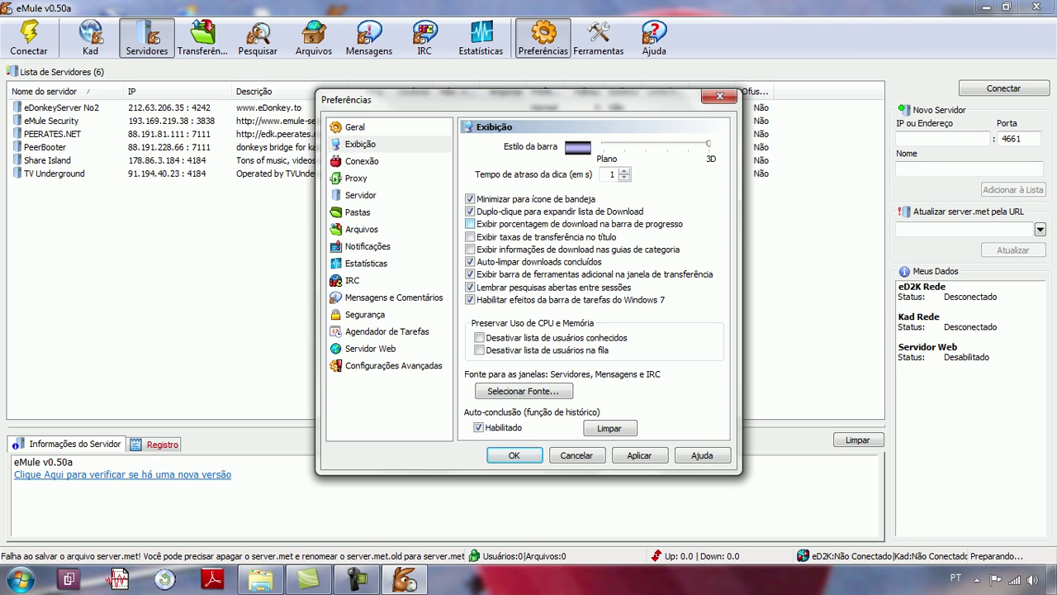
pyautogui.click(470, 223)
pyautogui.click(362, 161)
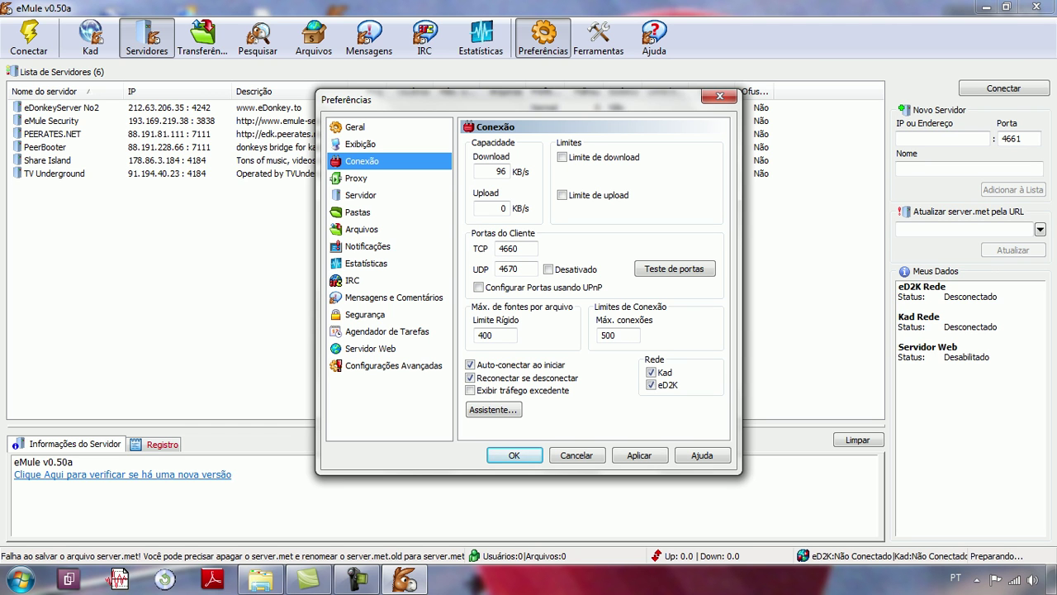
# Step: Pass through the Proxy page to the Servidor page in Preferences
pyautogui.click(356, 178)
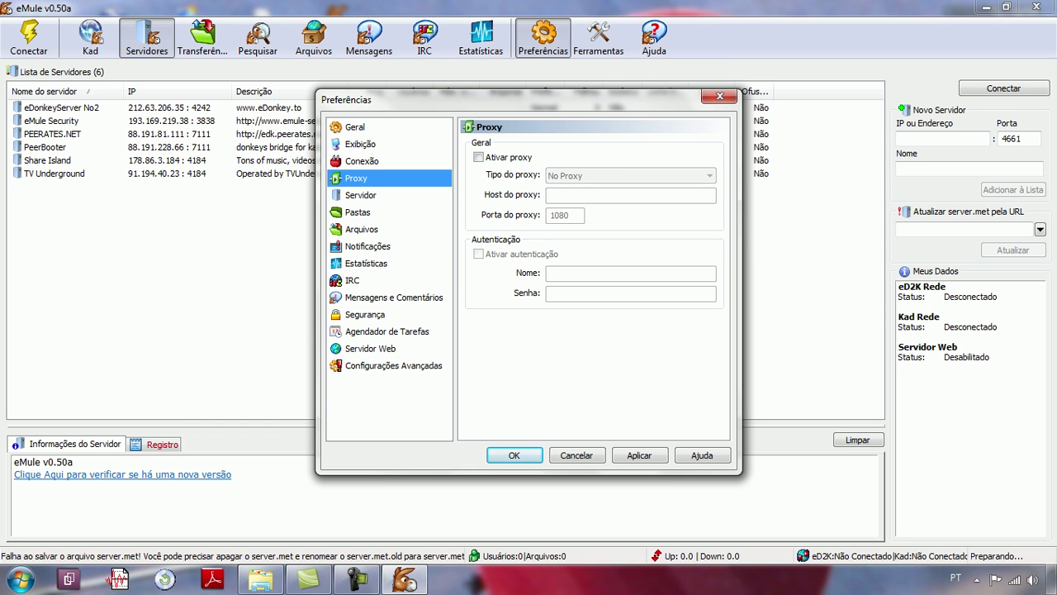
pyautogui.click(360, 195)
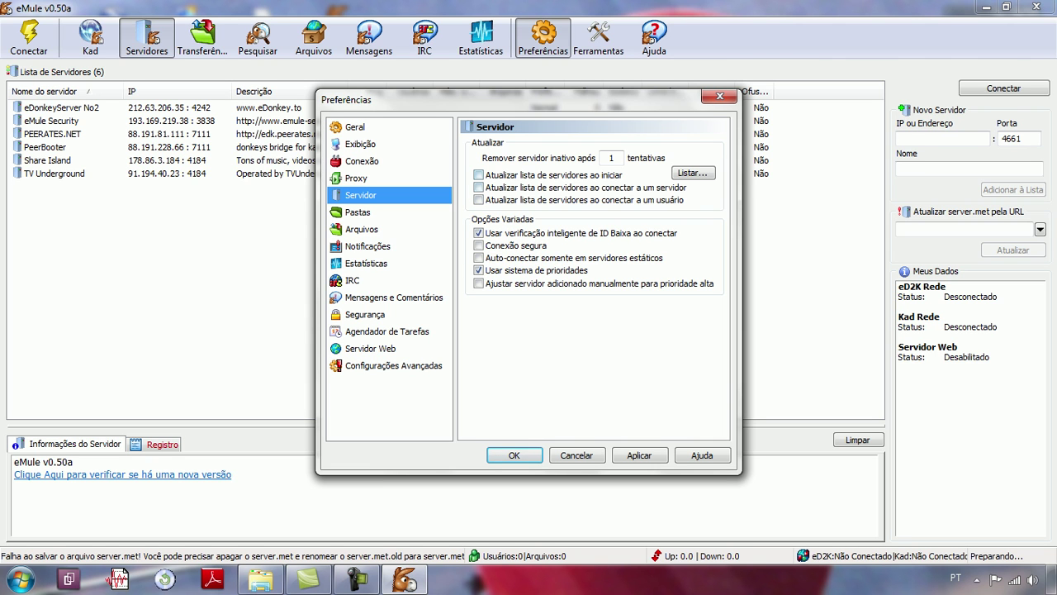
# Step: Enable server list updates when connecting to a server or a user, then go to Pastas
pyautogui.click(478, 186)
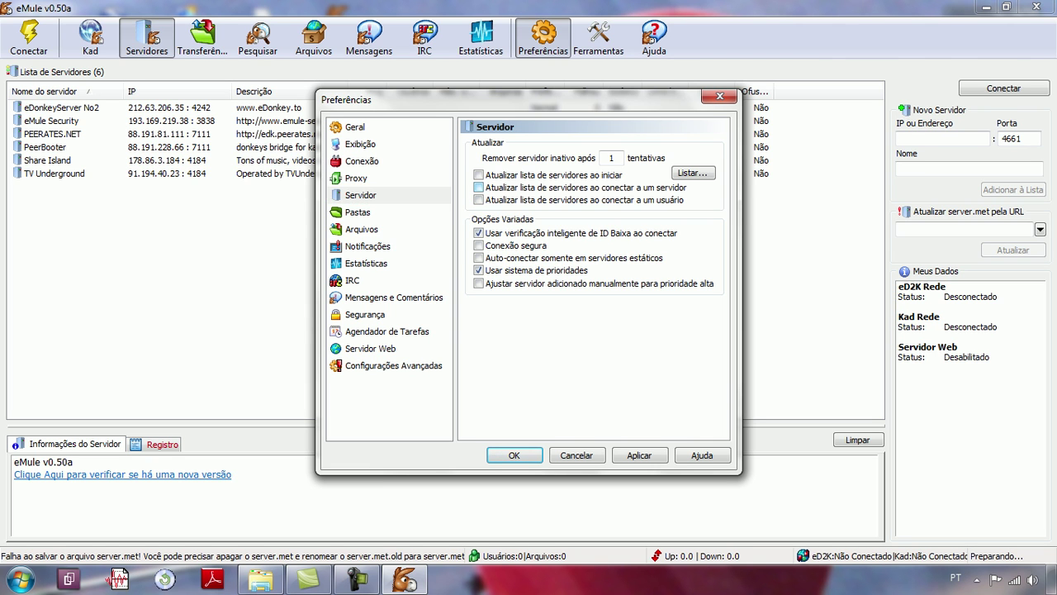
pyautogui.click(478, 199)
pyautogui.click(357, 213)
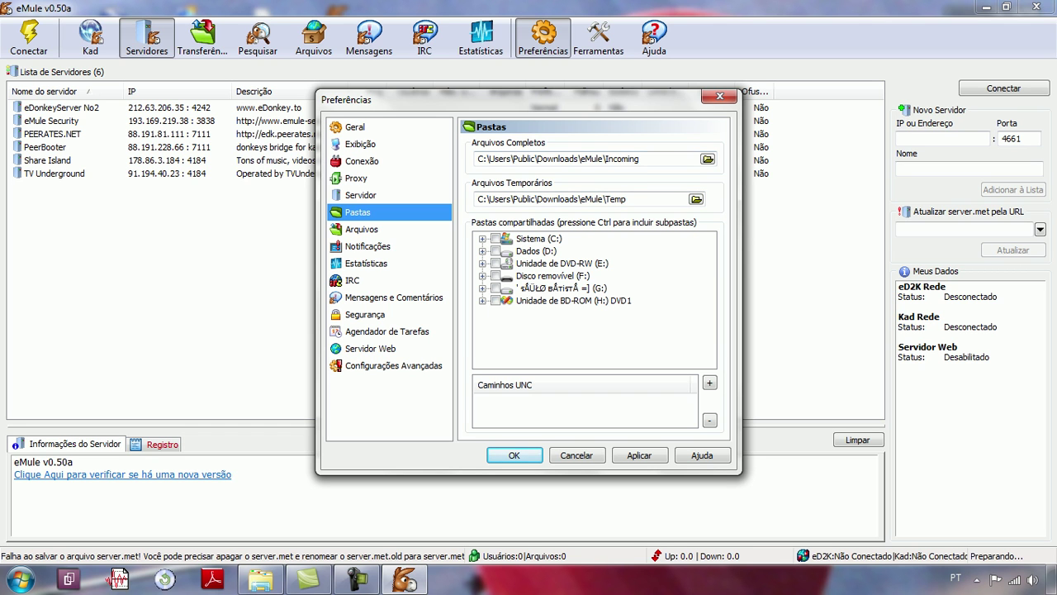
# Step: Inspect the eMule\Incoming completed-files path, then select the Sistema (C:) drive among shareable drives
pyautogui.click(586, 158)
pyautogui.hotkey('shift', 'Left')
pyautogui.hotkey('shift', 'Left')
pyautogui.hotkey('shift', 'Left')
pyautogui.hotkey('shift', 'Left')
pyautogui.hotkey('shift', 'Left')
pyautogui.hotkey('shift', 'Left')
pyautogui.hotkey('shift', 'Left')
pyautogui.hotkey('shift', 'Left')
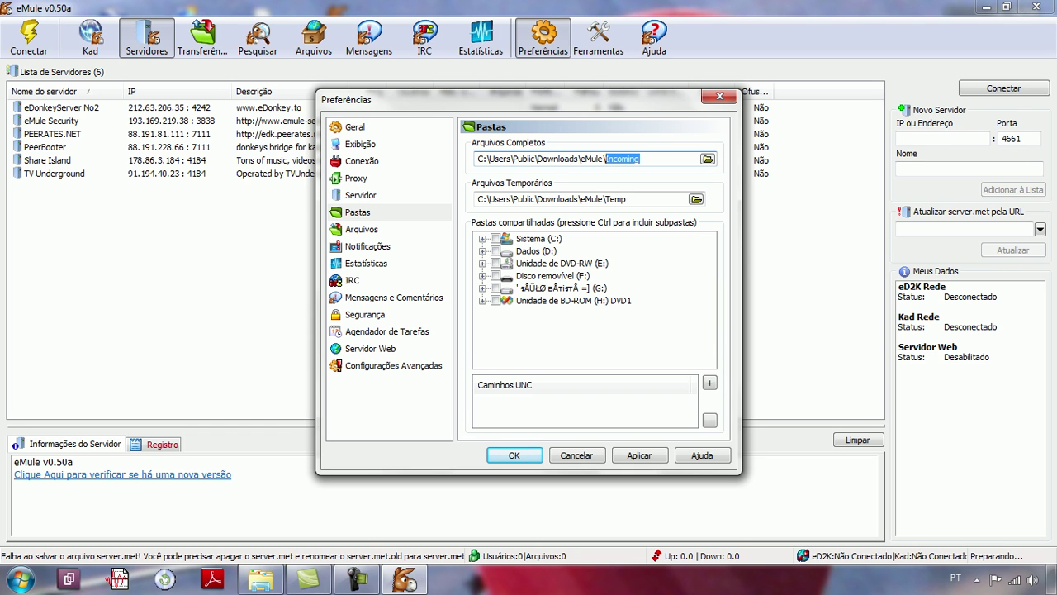
pyautogui.press('Left')
pyautogui.click(535, 158)
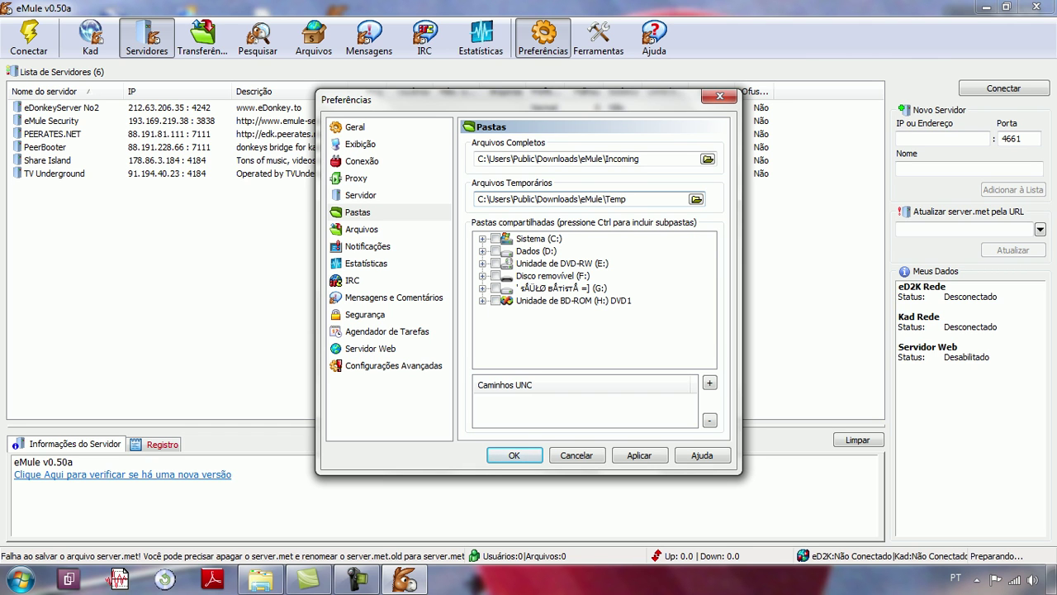
pyautogui.click(538, 238)
pyautogui.click(573, 301)
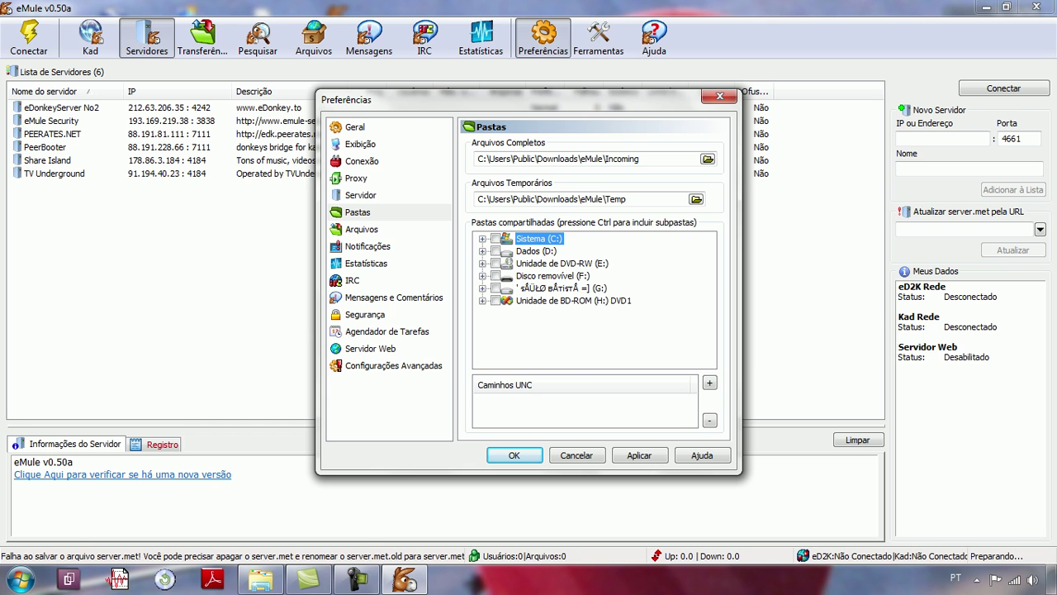
# Step: Expand Sistema (C:) and Program Files in the shared folders tree, then collapse the drive again
pyautogui.press('Right')
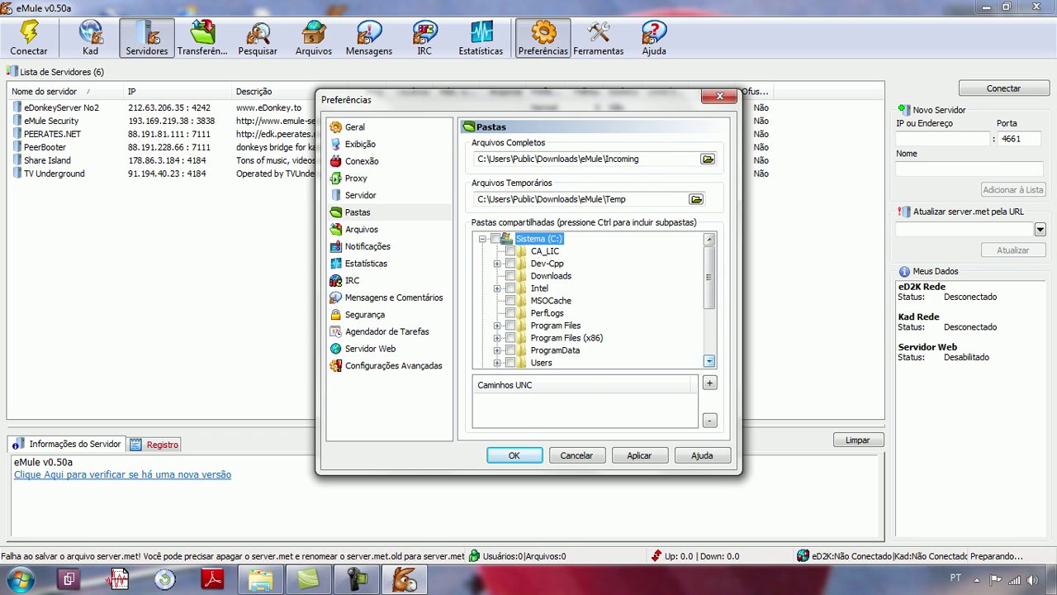
pyautogui.click(709, 361)
pyautogui.click(709, 361)
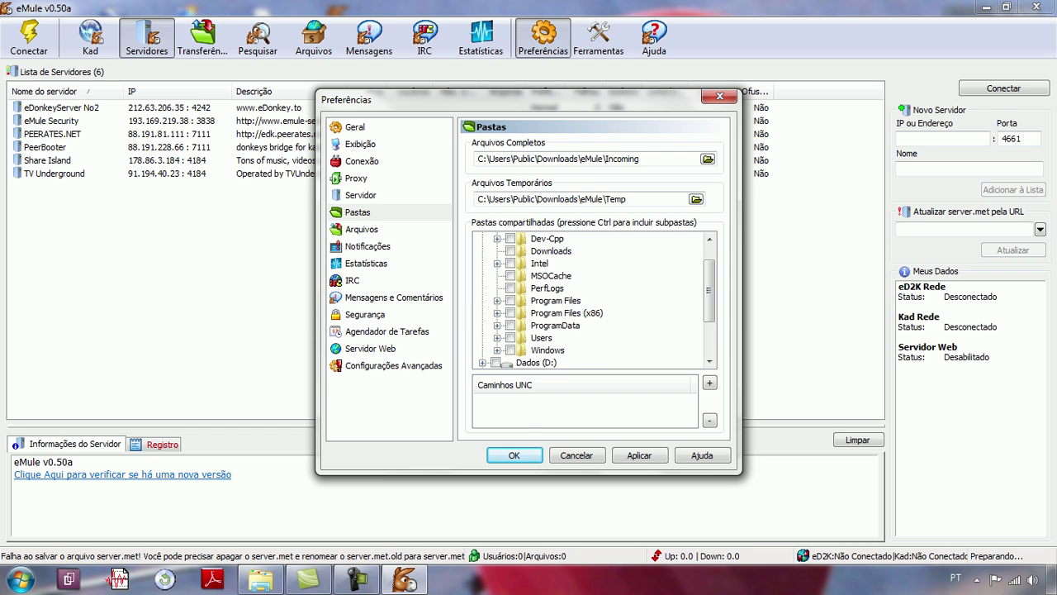
pyautogui.click(497, 300)
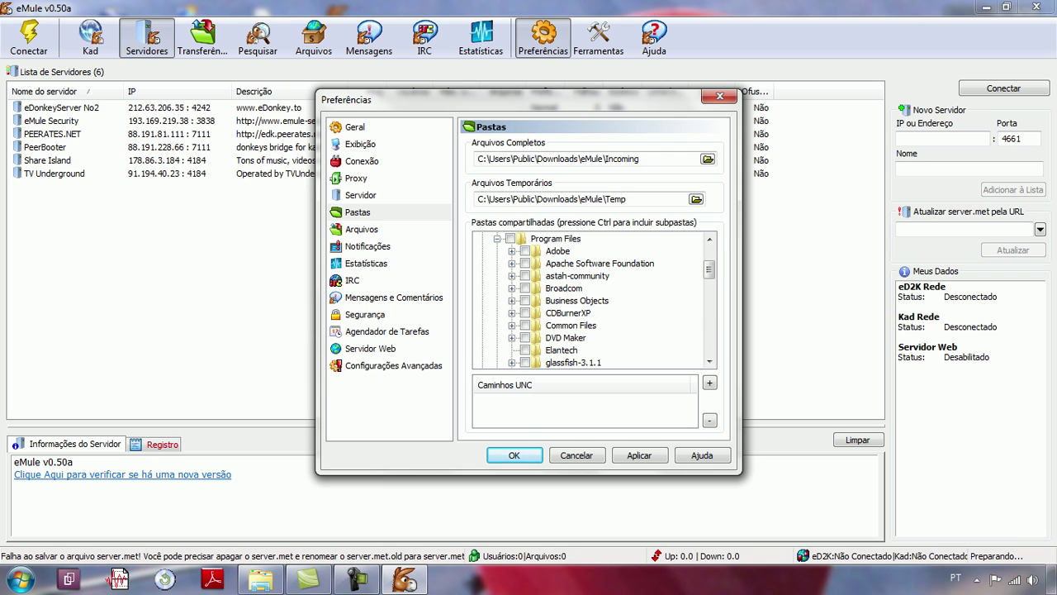
pyautogui.scroll(3, 709, 297)
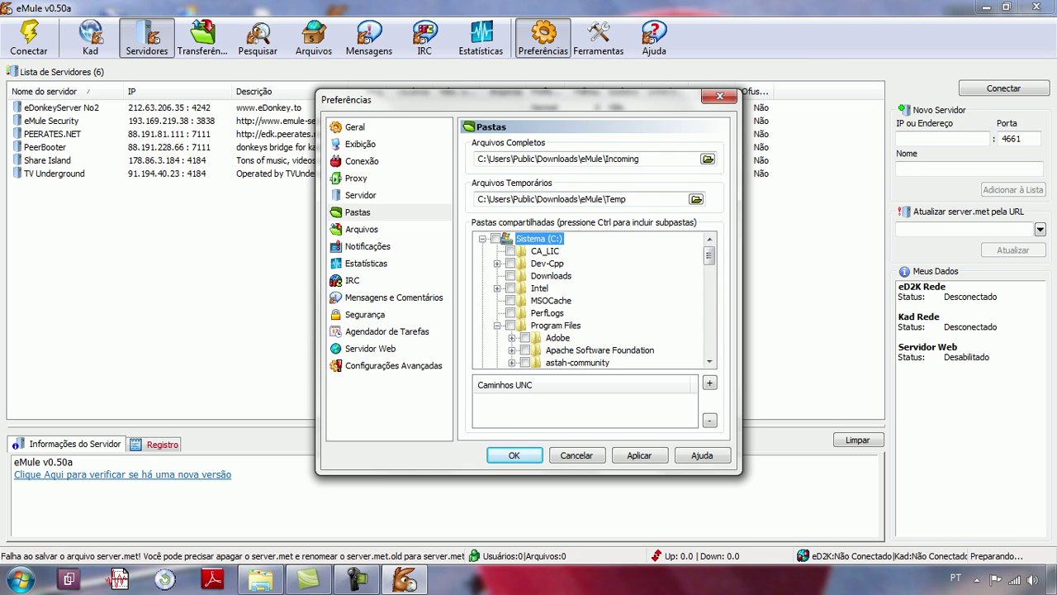
pyautogui.press('Left')
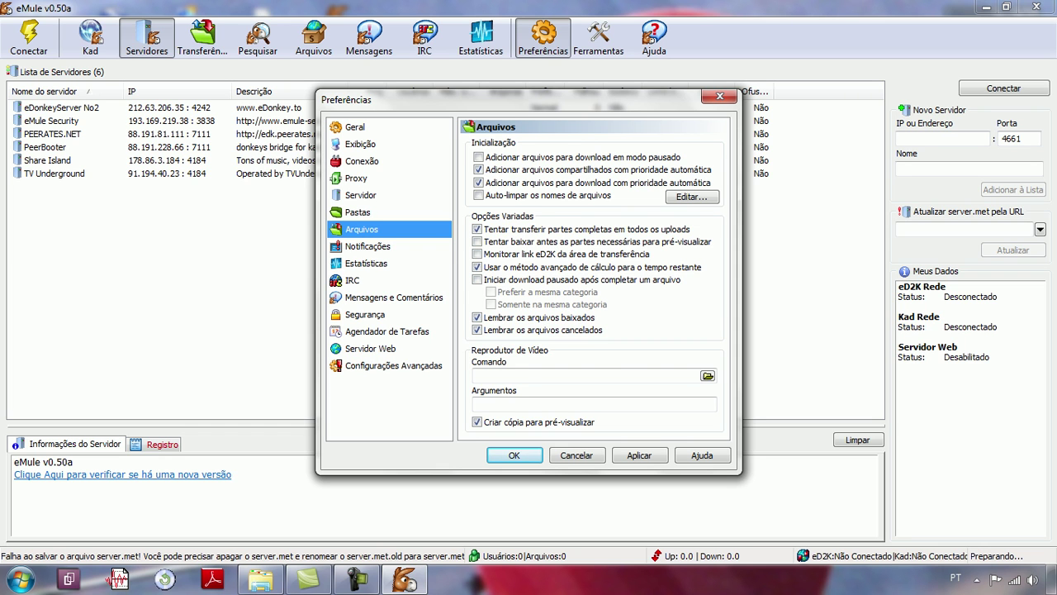
# Step: Switch Preferences to the Notificações page
pyautogui.click(367, 246)
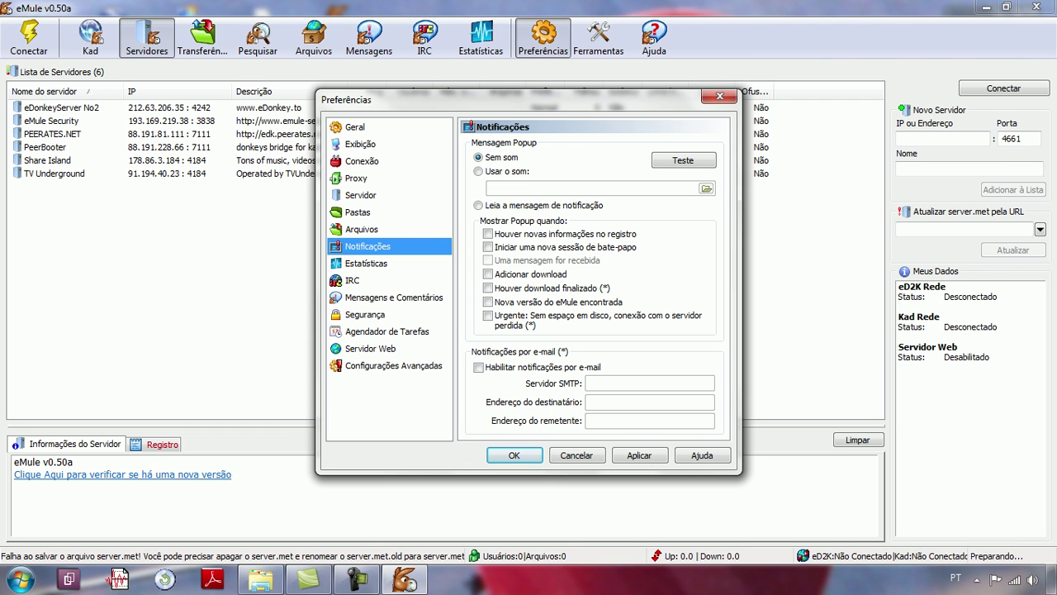
# Step: Set popup notifications to 'Sem som' and go to the Estatísticas page
pyautogui.click(479, 171)
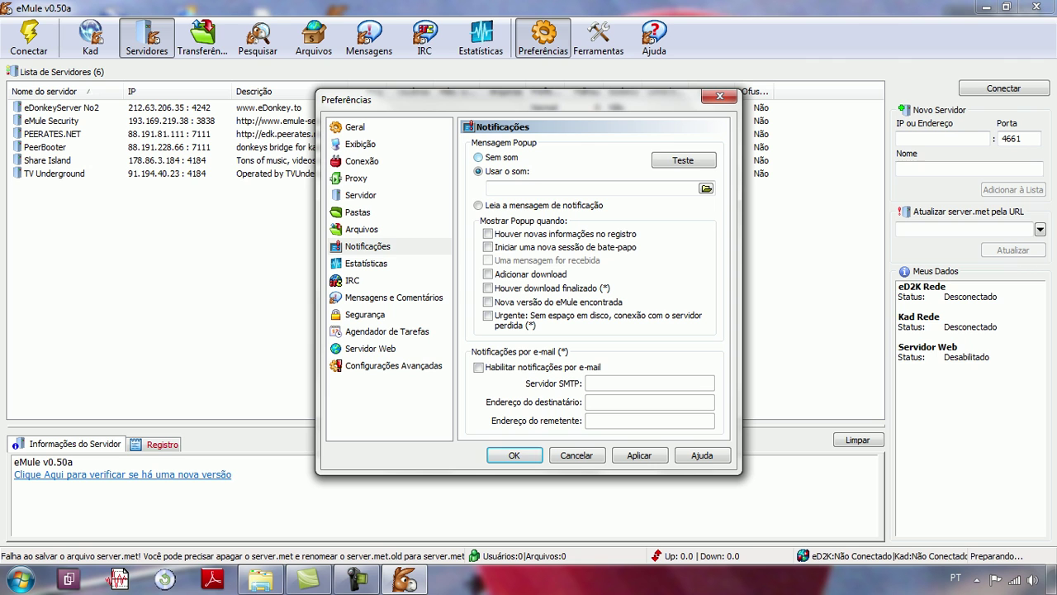
pyautogui.click(478, 157)
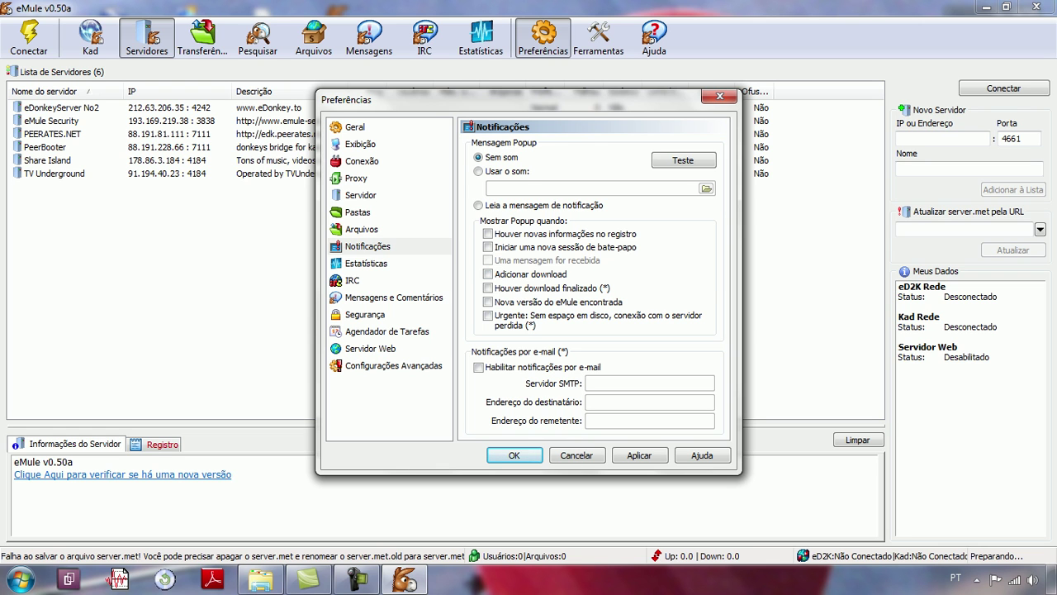
pyautogui.click(366, 263)
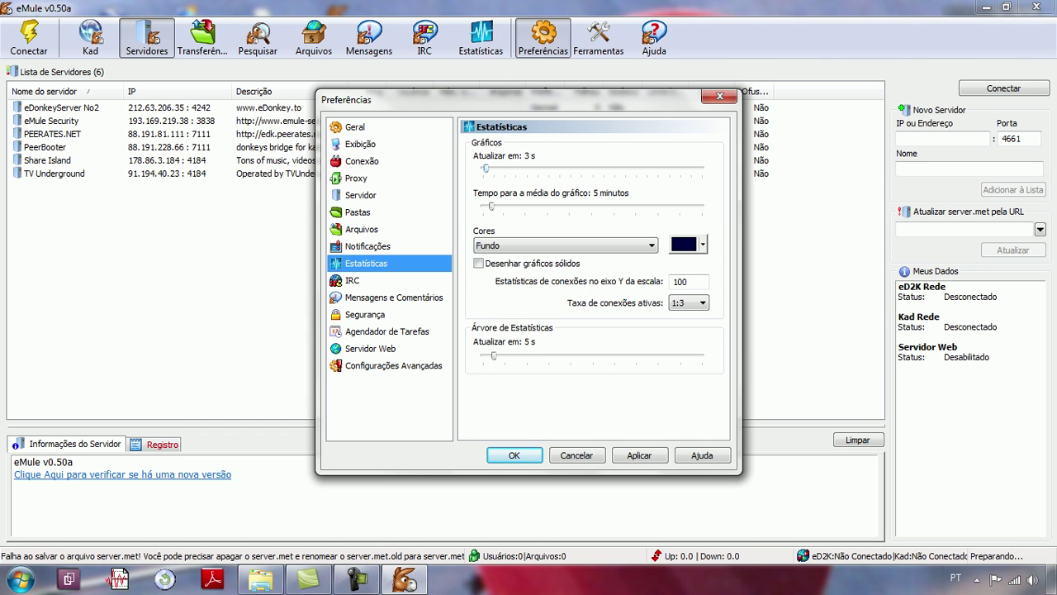
# Step: Set the statistics graph update interval to 3 s, then go to the IRC page
pyautogui.click(486, 169)
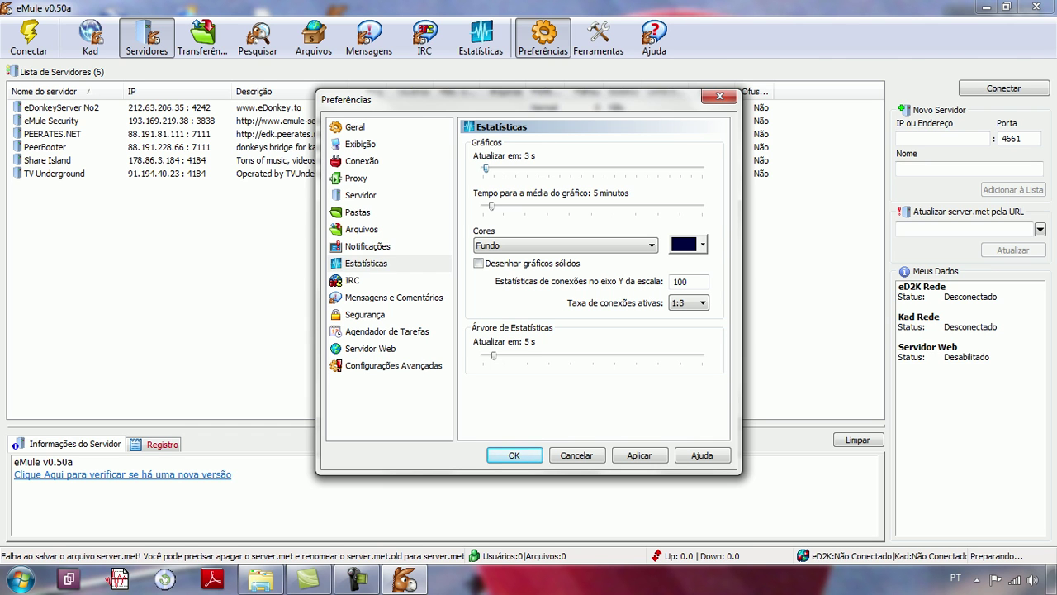
pyautogui.moveTo(485, 168); pyautogui.dragTo(573, 168)
pyautogui.press('Left')
pyautogui.press('Left')
pyautogui.press('Left')
pyautogui.press('Left')
pyautogui.press('Left')
pyautogui.press('Left')
pyautogui.press('Left')
pyautogui.press('Left')
pyautogui.press('Left')
pyautogui.press('Left')
pyautogui.press('Left')
pyautogui.press('Left')
pyautogui.press('Left')
pyautogui.press('Left')
pyautogui.press('Left')
pyautogui.press('Left')
pyautogui.press('Left')
pyautogui.press('Left')
pyautogui.press('Left')
pyautogui.press('Left')
pyautogui.press('Left')
pyautogui.press('Left')
pyautogui.press('Left')
pyautogui.press('Left')
pyautogui.press('Left')
pyautogui.press('Left')
pyautogui.press('Left')
pyautogui.press('Left')
pyautogui.press('Left')
pyautogui.press('Left')
pyautogui.press('Left')
pyautogui.press('Left')
pyautogui.press('Left')
pyautogui.press('Left')
pyautogui.press('Left')
pyautogui.press('Left')
pyautogui.press('Left')
pyautogui.press('Left')
pyautogui.press('Left')
pyautogui.press('Left')
pyautogui.press('Left')
pyautogui.press('Right')
pyautogui.press('Right')
pyautogui.press('Left')
pyautogui.click(352, 280)
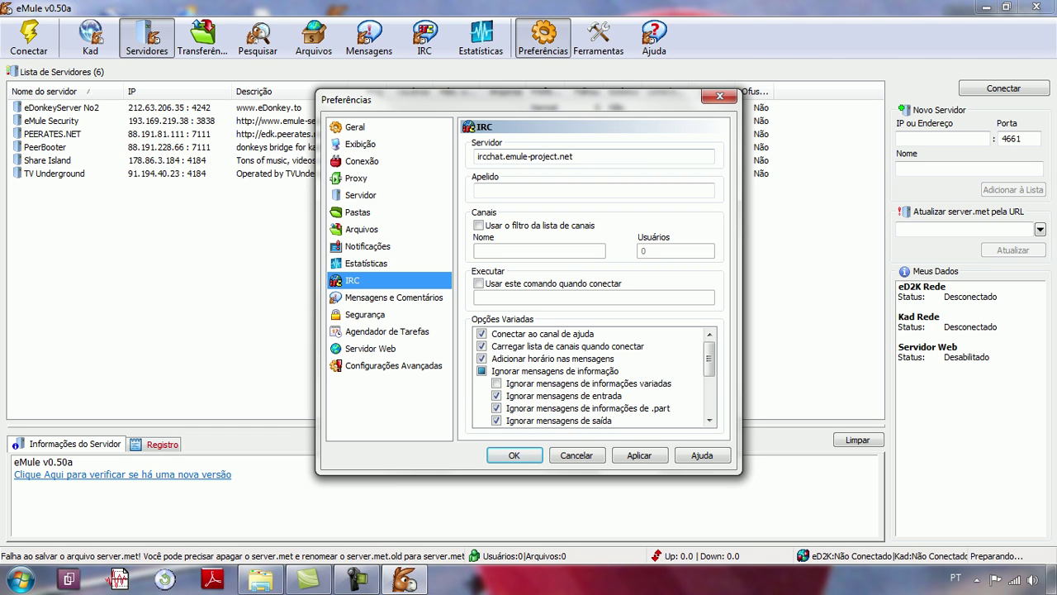
# Step: Review the IRC server field and Opções Variadas list, then go to Mensagens e Comentários
pyautogui.click(573, 156)
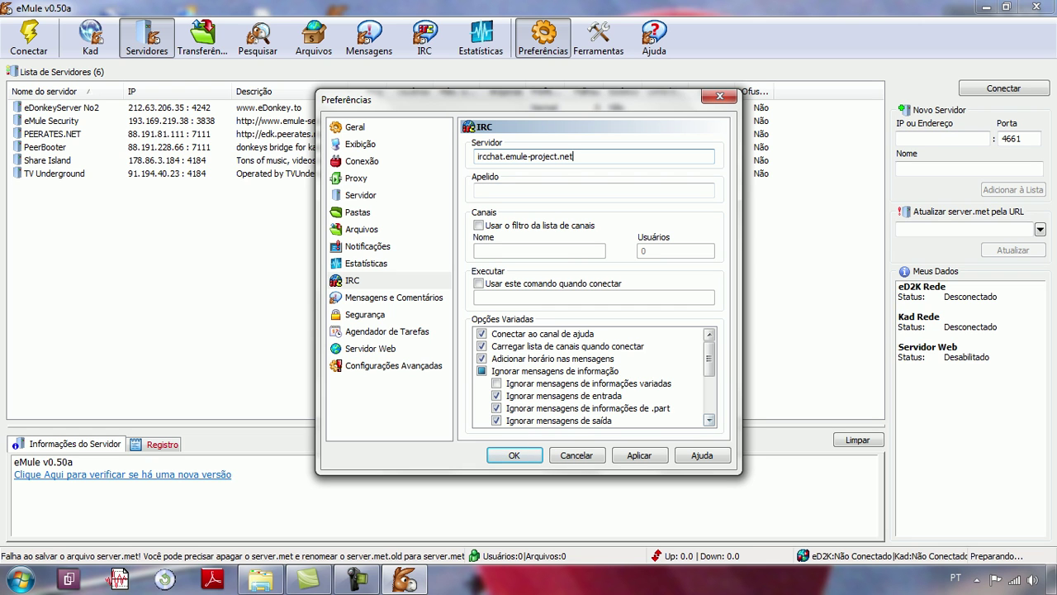
pyautogui.scroll(-3, 592, 376)
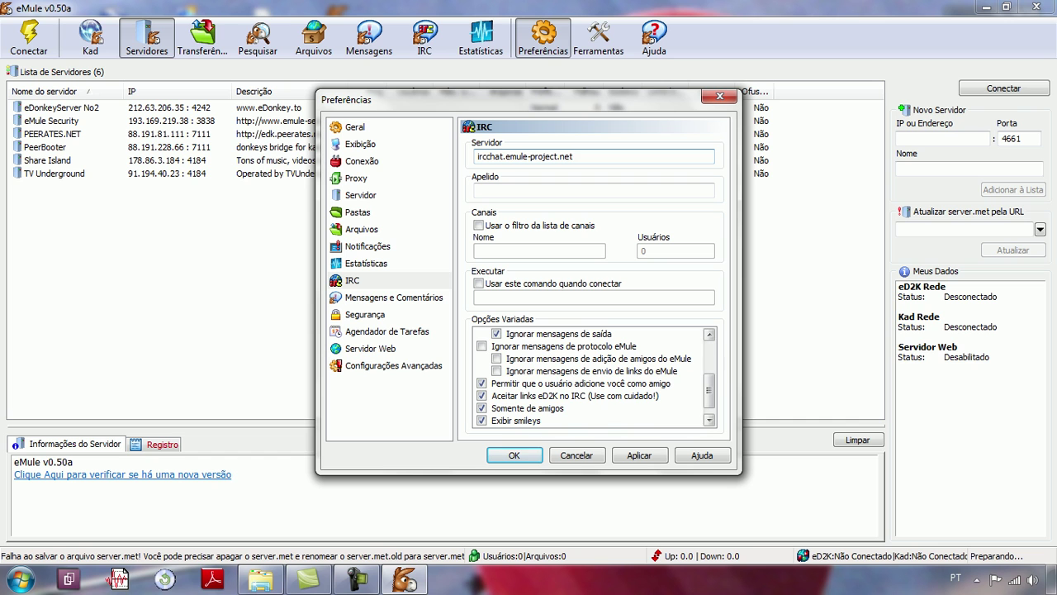
pyautogui.scroll(3, 593, 377)
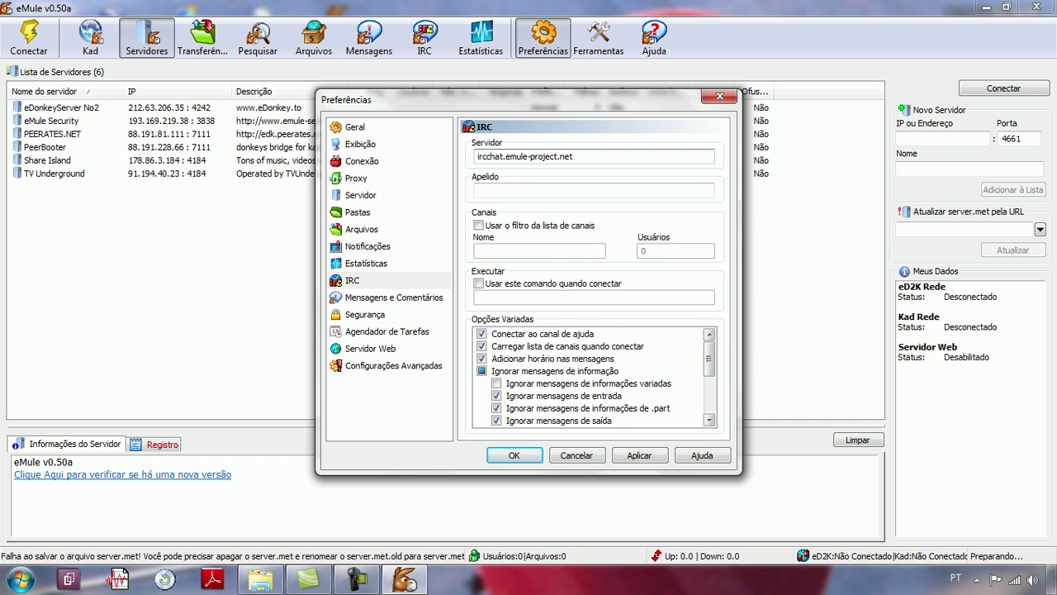
pyautogui.scroll(-3, 592, 376)
pyautogui.scroll(-1, 593, 376)
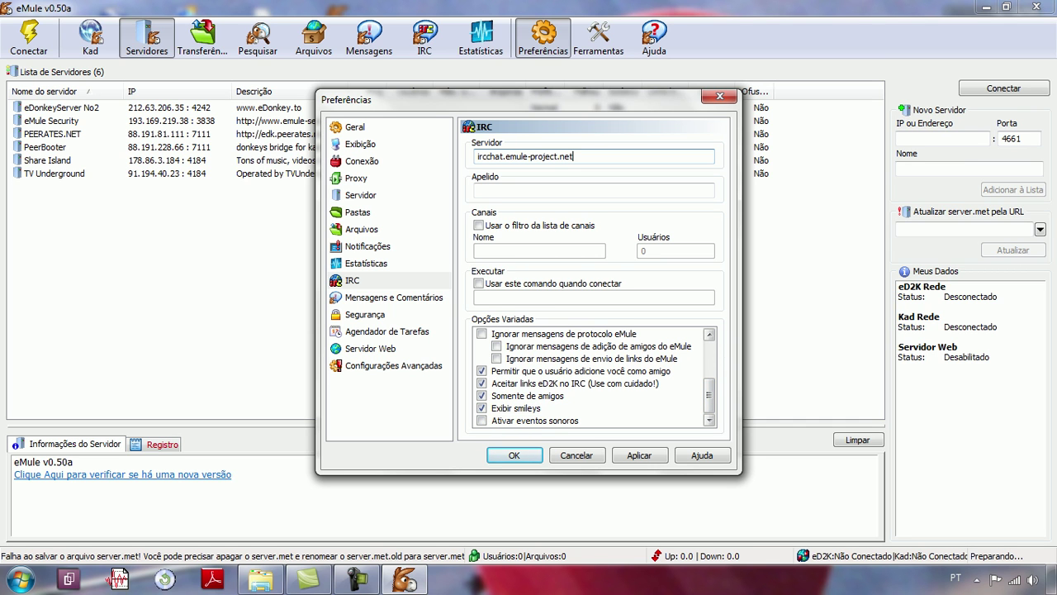
pyautogui.scroll(3, 593, 377)
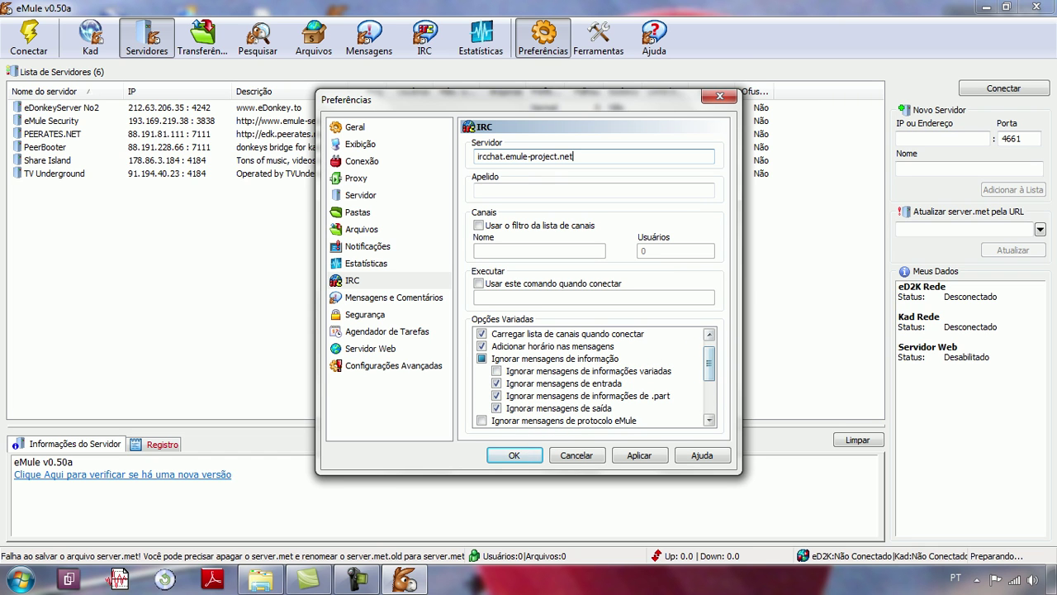
pyautogui.scroll(1, 593, 377)
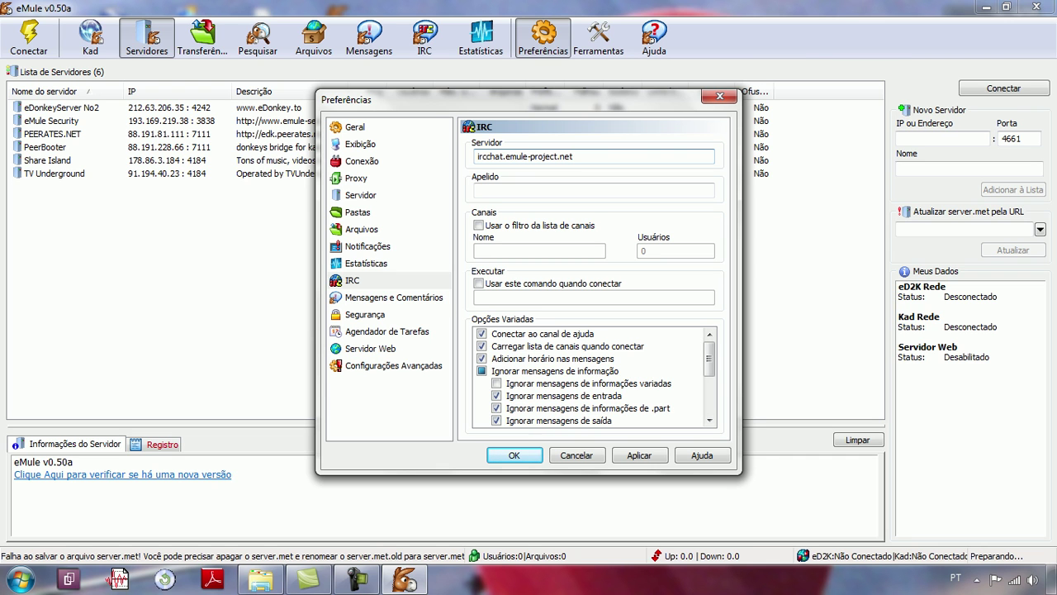
pyautogui.click(394, 297)
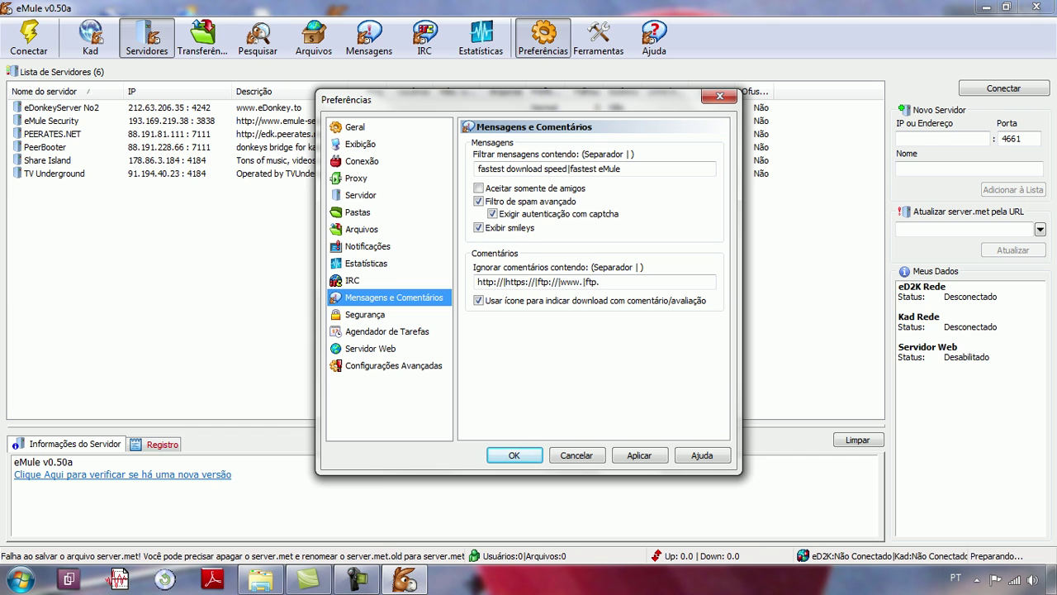
# Step: Review the Segurança, Agendador de Tarefas, Servidor Web and Configurações Avançadas preference pages in turn
pyautogui.click(365, 314)
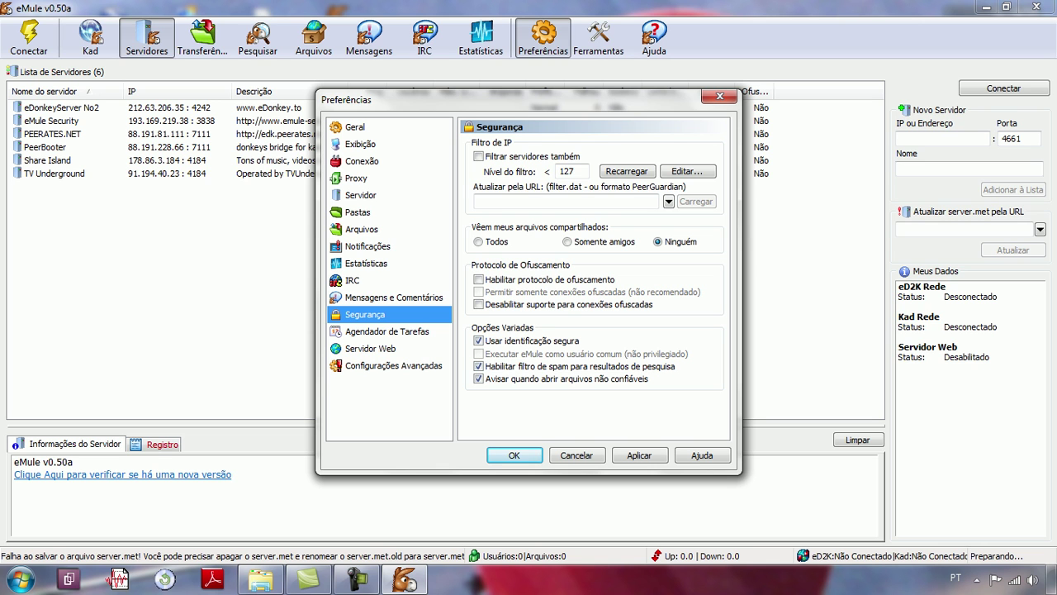
pyautogui.click(387, 331)
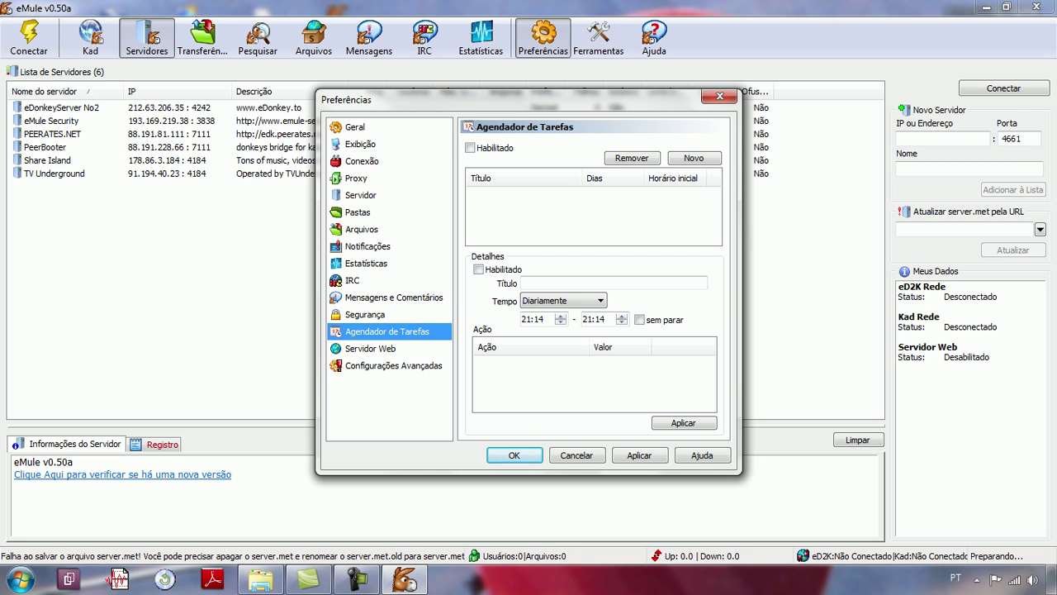
pyautogui.click(370, 347)
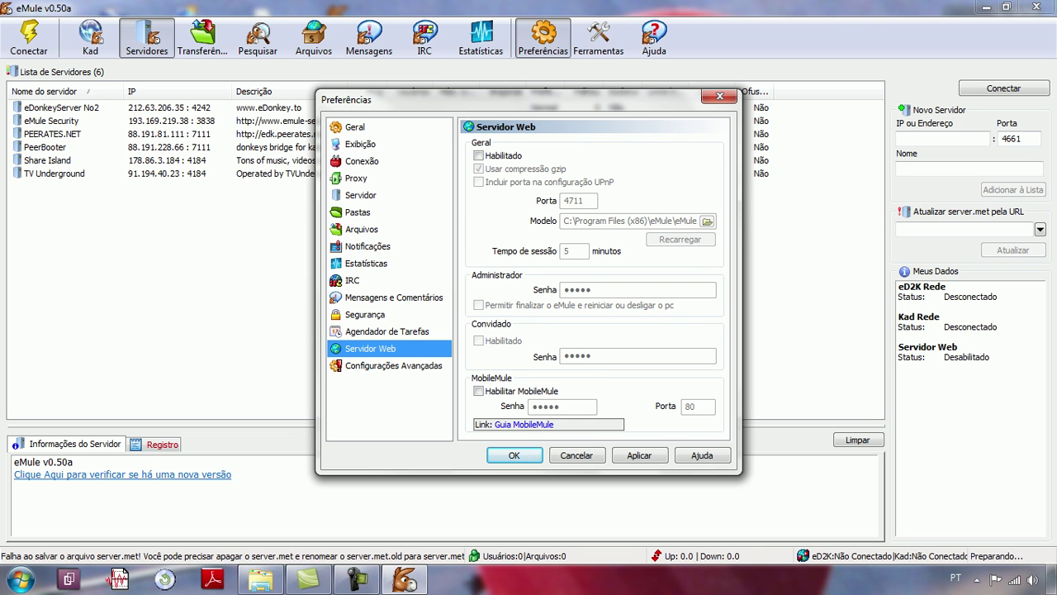
pyautogui.click(393, 365)
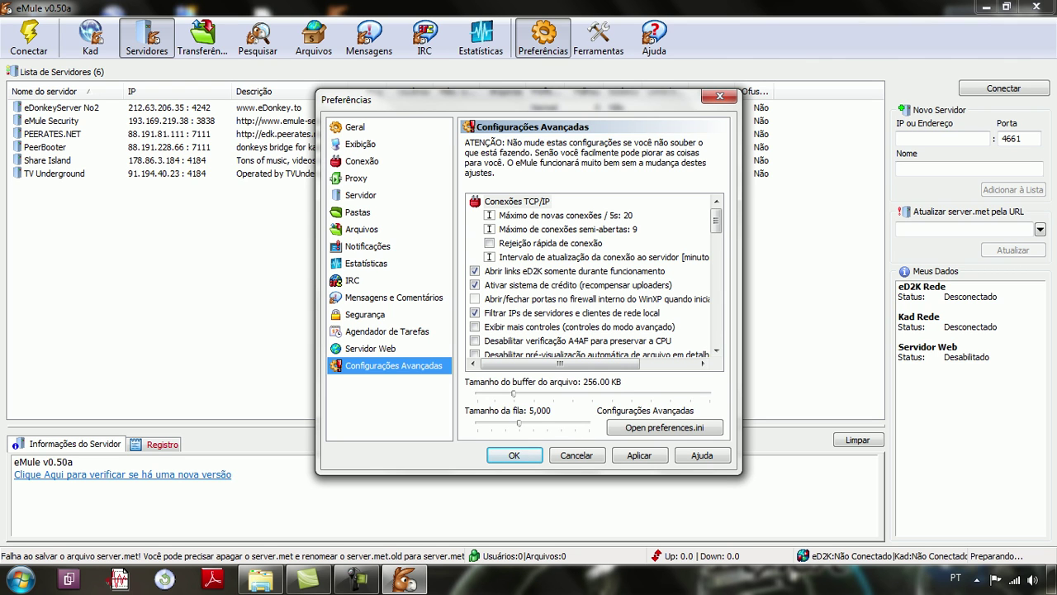
# Step: In Configurações Avançadas, toggle the eD2K-links option and set safe .met/.dat saving to 'Sempre'
pyautogui.click(475, 271)
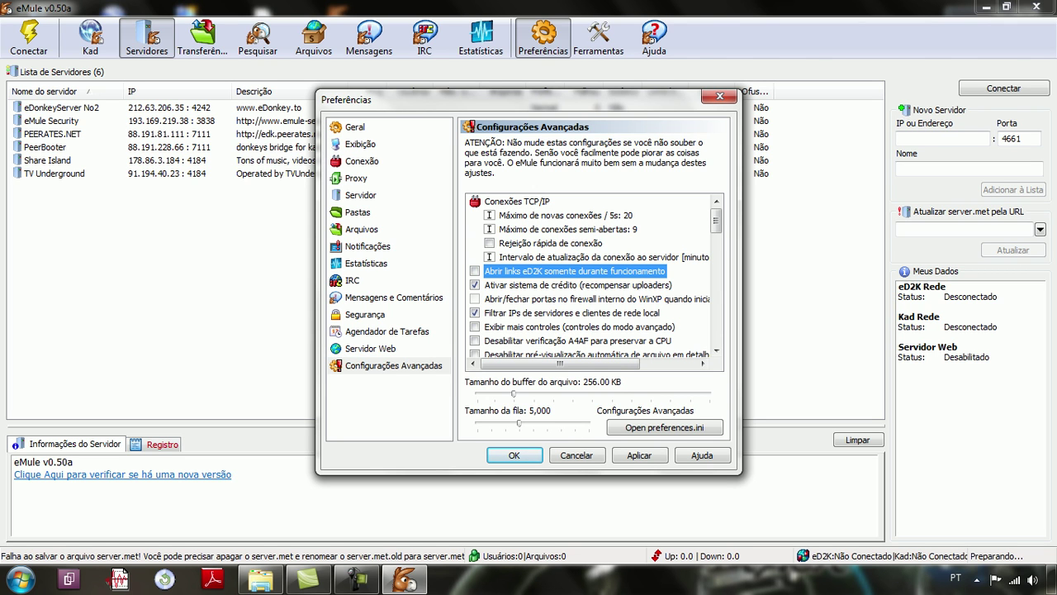
pyautogui.scroll(-3, 597, 276)
pyautogui.scroll(-7, 596, 277)
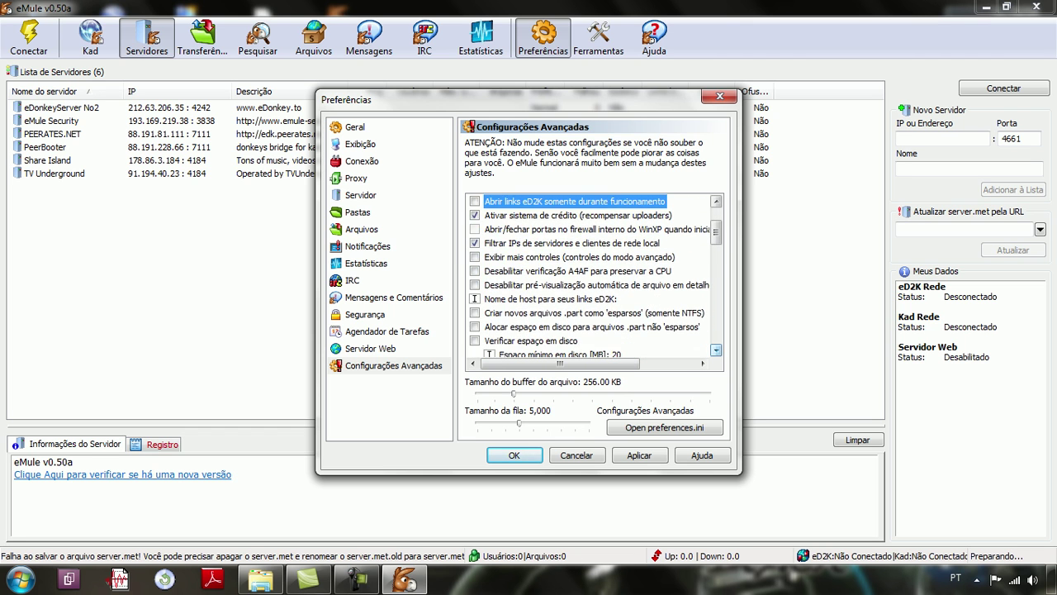
pyautogui.scroll(-3, 597, 277)
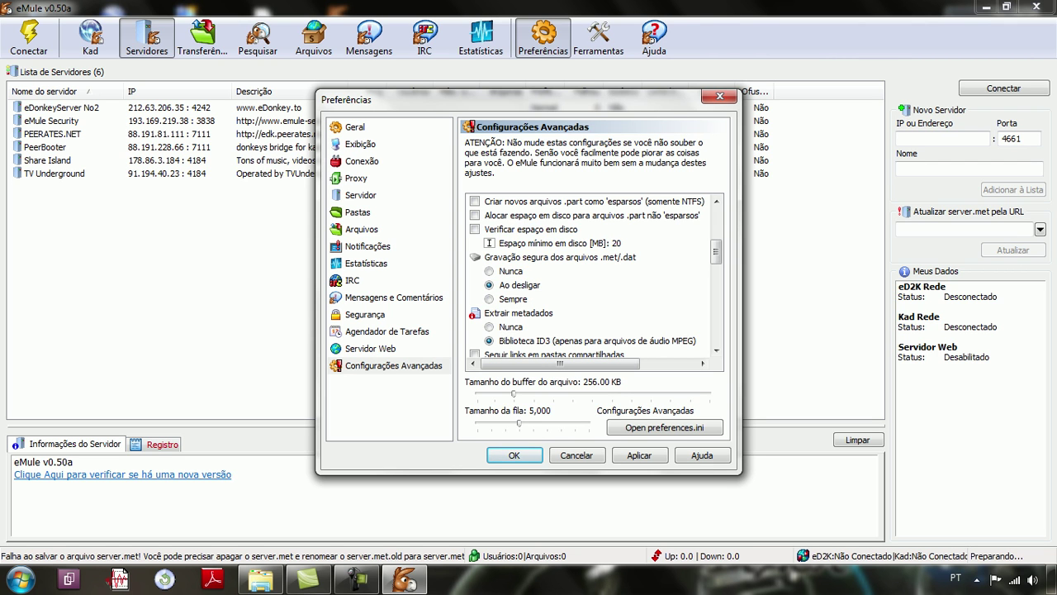
pyautogui.click(512, 298)
pyautogui.press('Return')
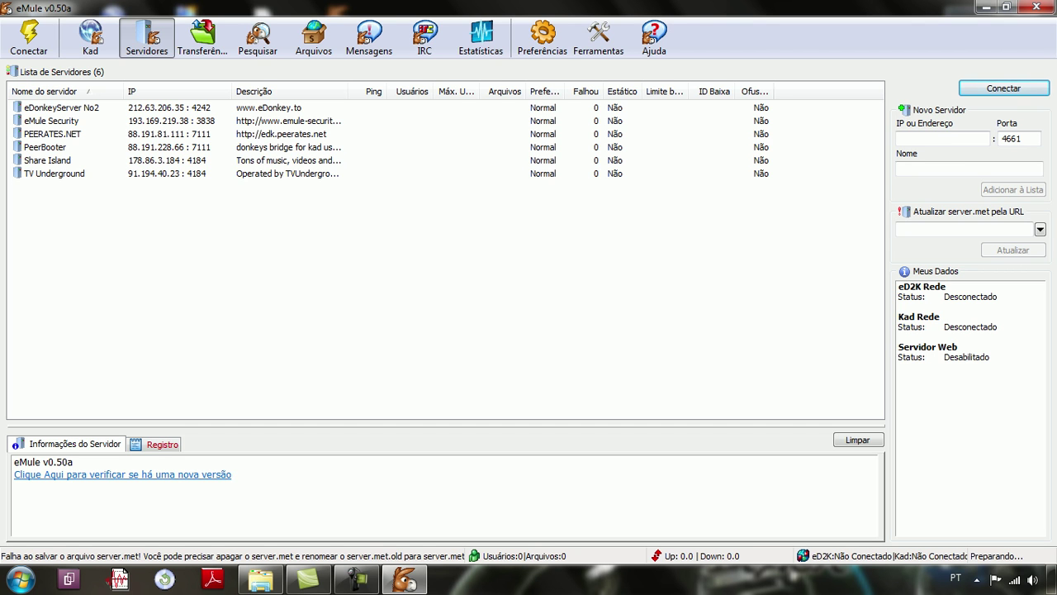
# Step: Close the eMule window and confirm the 'Fechar eMule' exit prompt
pyautogui.click(1036, 6)
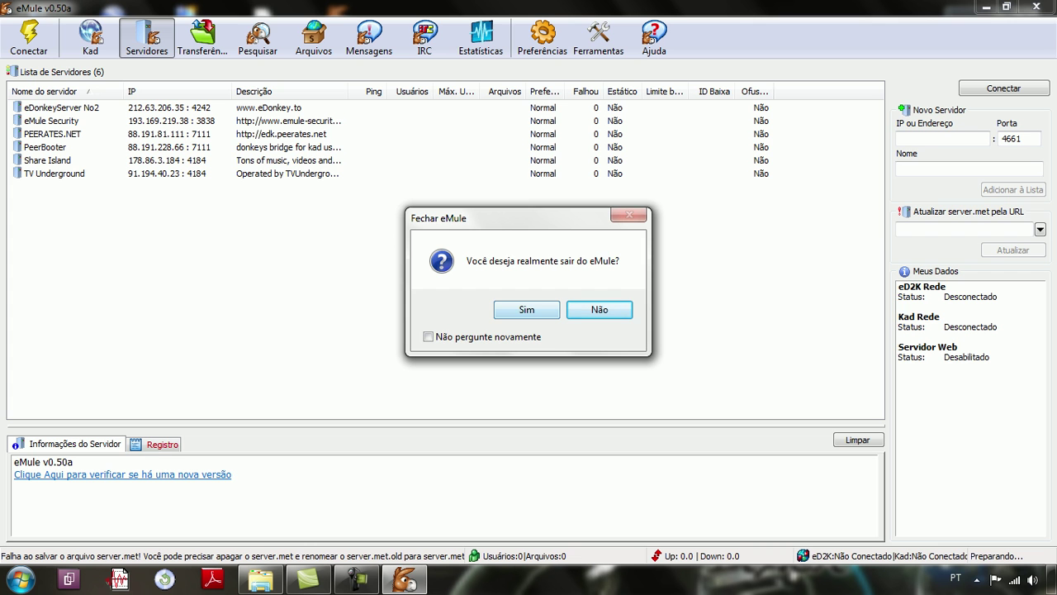
pyautogui.press('Escape')
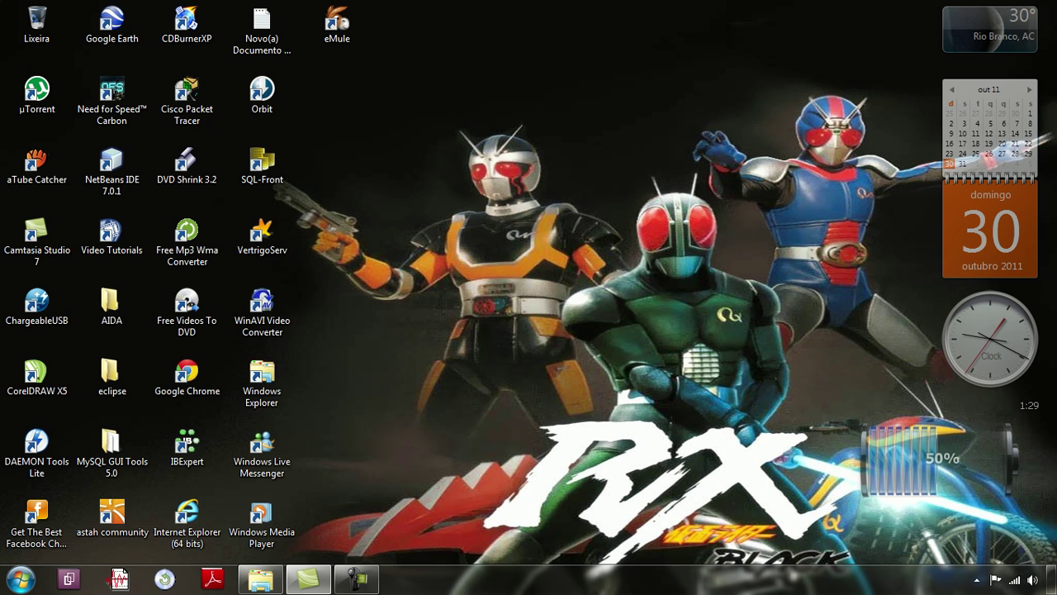
# Step: Relaunch eMule from the desktop shortcut so it connects to the PEERATES.NET server
pyautogui.doubleClick(188, 376)
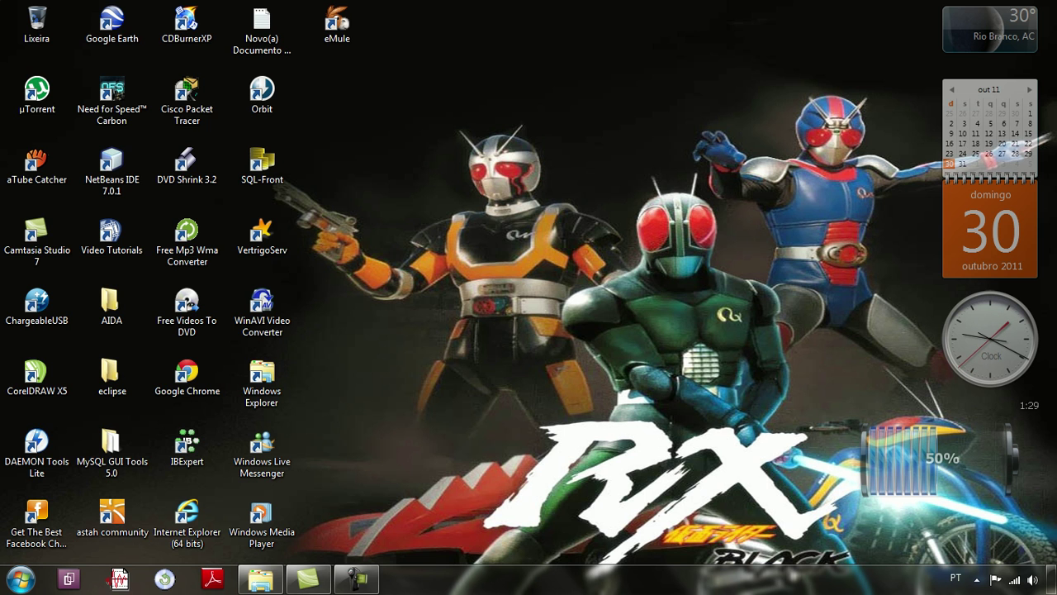
pyautogui.doubleClick(337, 25)
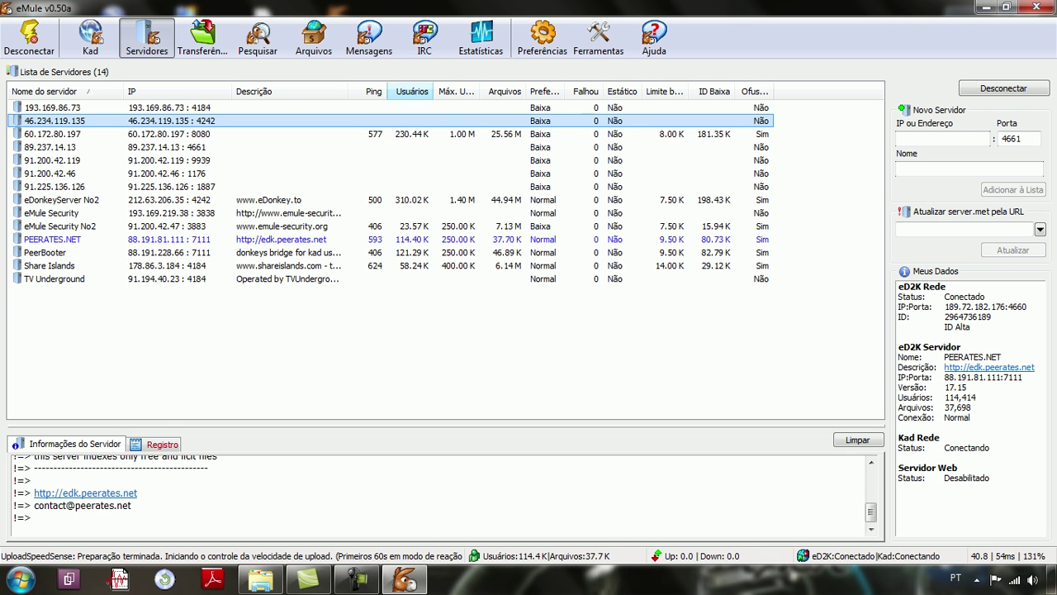
# Step: Sort the server list by the 'Usuários' column, highest user counts first
pyautogui.click(409, 91)
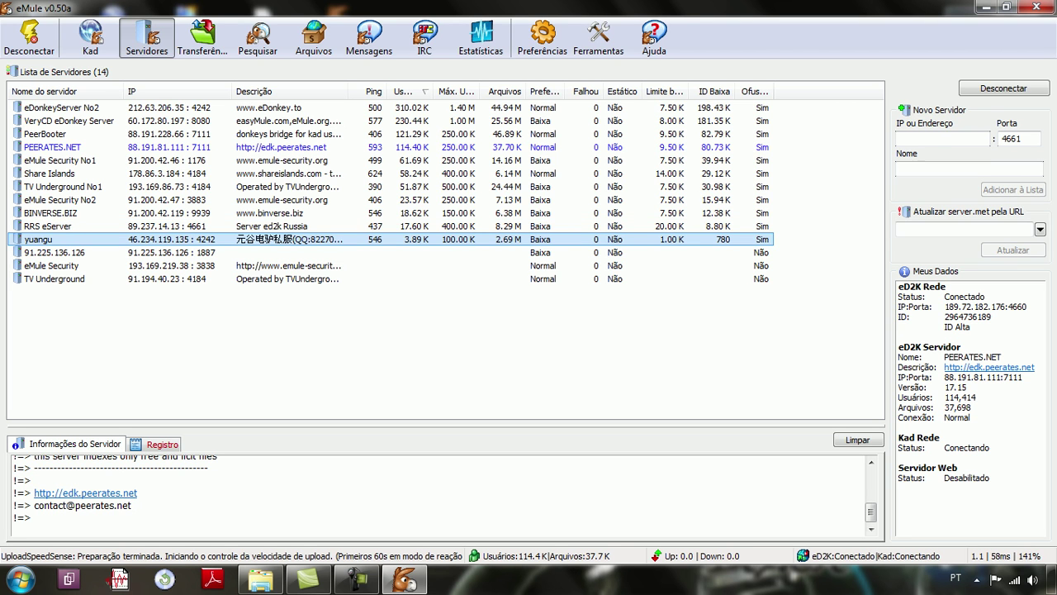
# Step: Connect to eDonkeyServer No2, then browse the server rows down to 88.80.28.48
pyautogui.rightClick(417, 108)
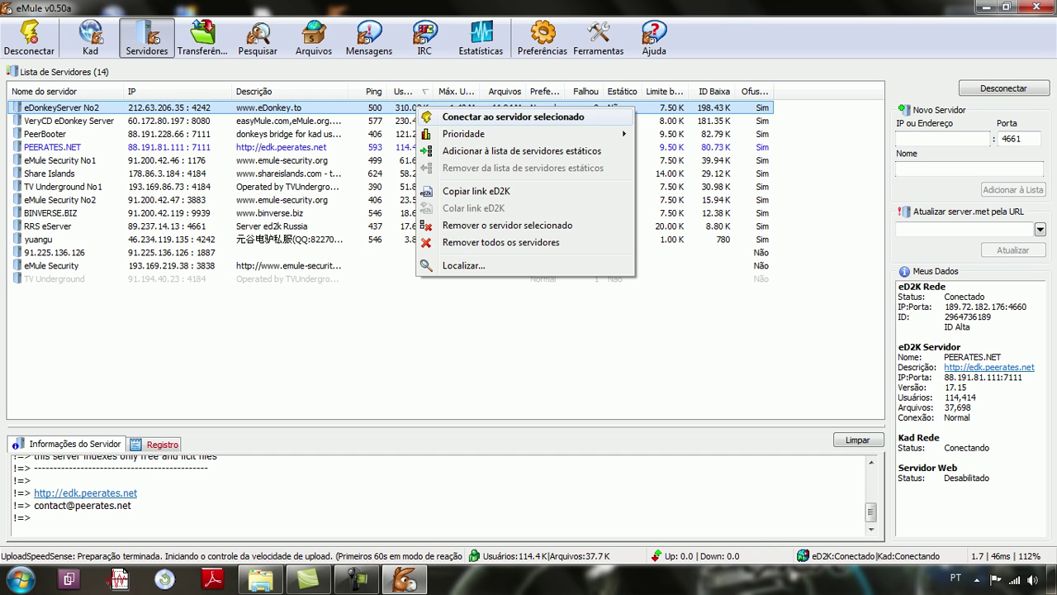
pyautogui.press('Return')
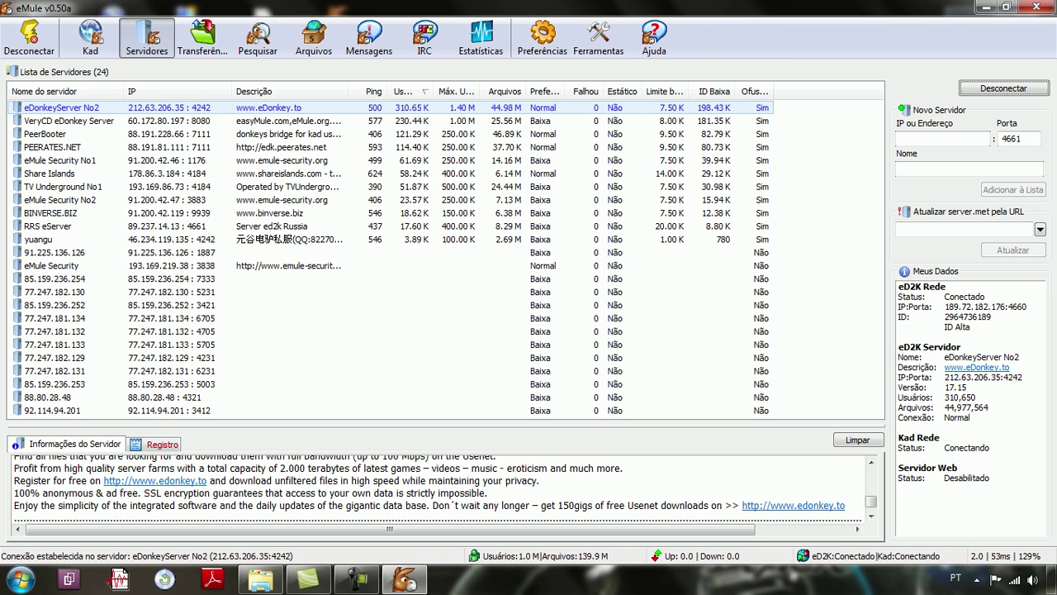
pyautogui.click(390, 344)
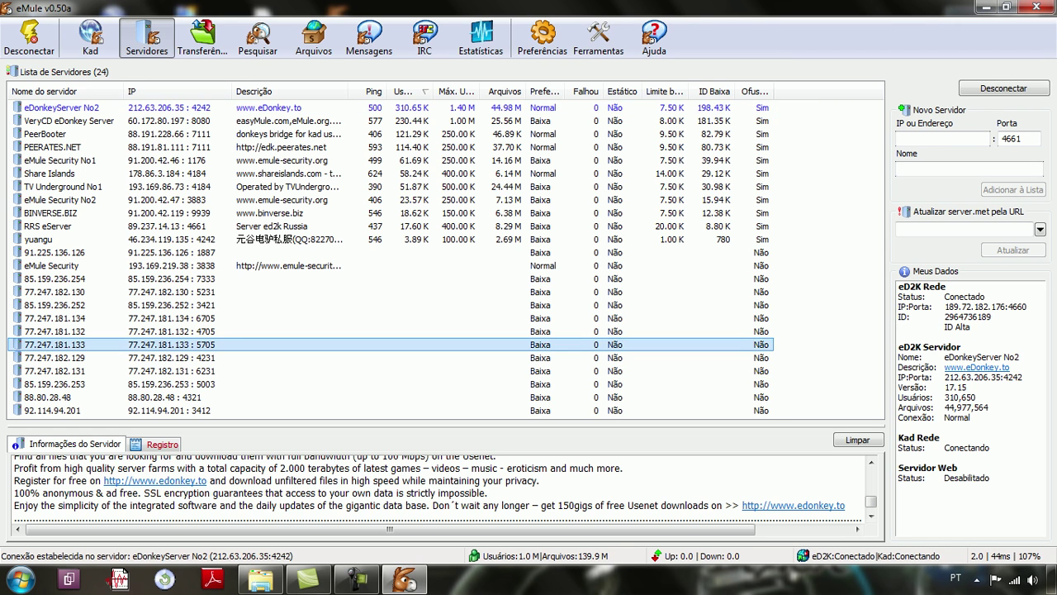
pyautogui.press('End')
pyautogui.press('Up')
pyautogui.press('Up')
pyautogui.press('Up')
pyautogui.press('Up')
pyautogui.press('Up')
pyautogui.press('Up')
pyautogui.press('Up')
pyautogui.press('Up')
pyautogui.press('Down')
pyautogui.press('Down')
pyautogui.press('End')
pyautogui.press('Up')
pyautogui.press('Up')
pyautogui.press('Up')
pyautogui.press('Up')
pyautogui.press('Up')
pyautogui.press('Up')
pyautogui.press('Up')
pyautogui.press('Up')
pyautogui.press('Up')
pyautogui.press('Up')
pyautogui.press('Up')
pyautogui.press('Up')
pyautogui.press('Up')
pyautogui.press('Down')
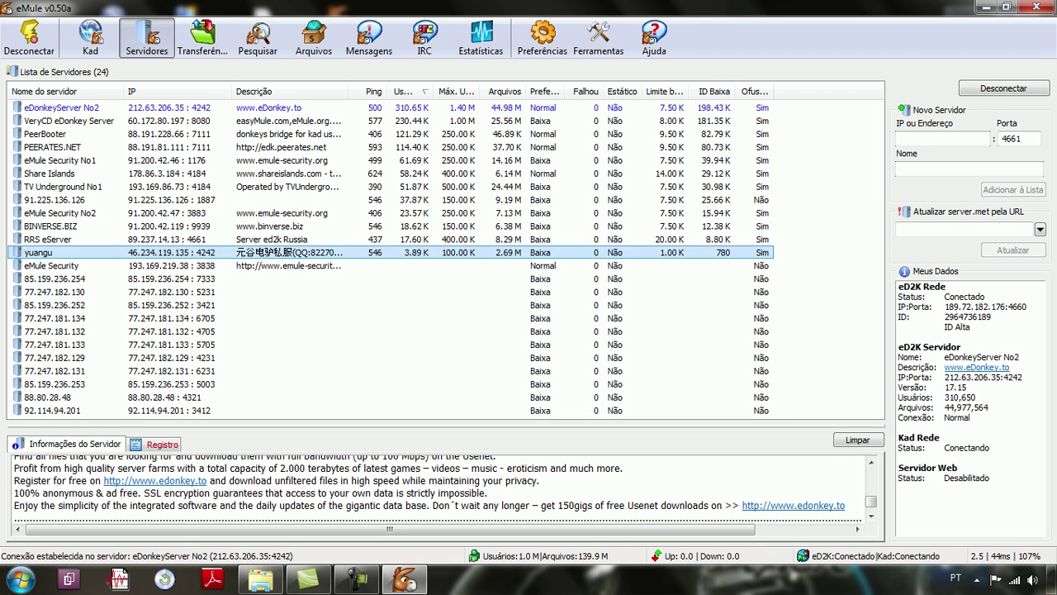
pyautogui.press('Down')
pyautogui.press('Down')
pyautogui.press('Down')
pyautogui.press('Down')
pyautogui.press('Down')
pyautogui.press('Down')
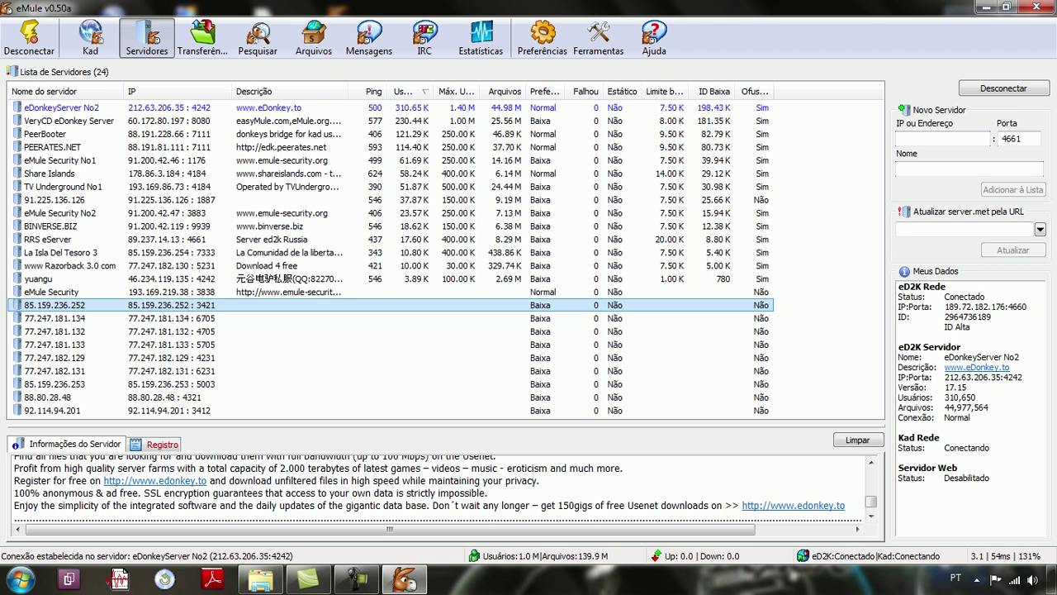
pyautogui.press('Down')
pyautogui.press('Down')
pyautogui.press('Down')
pyautogui.press('Down')
pyautogui.press('Down')
pyautogui.press('Down')
pyautogui.press('Down')
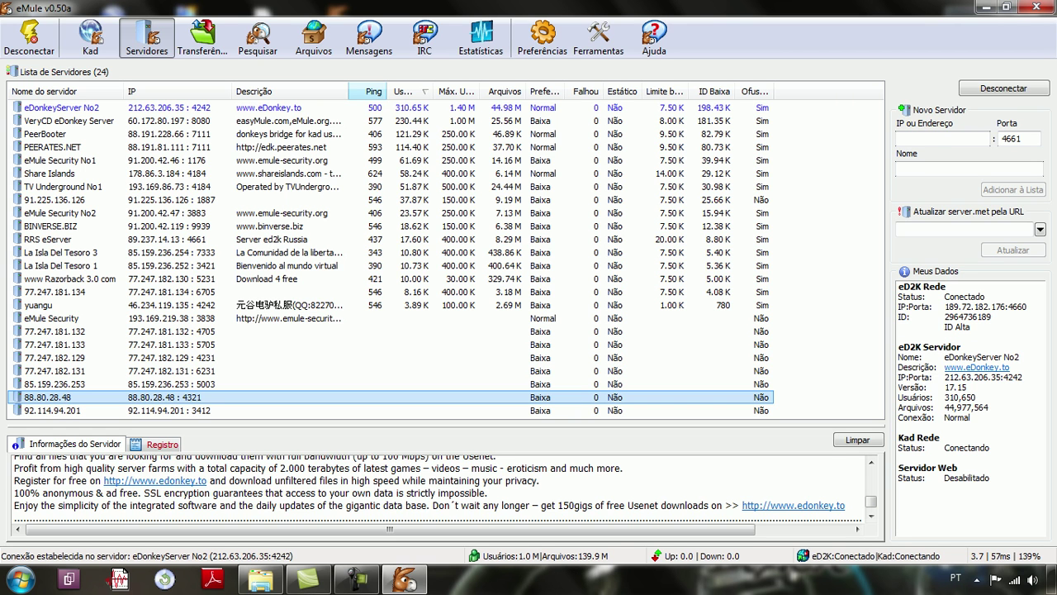
pyautogui.click(372, 91)
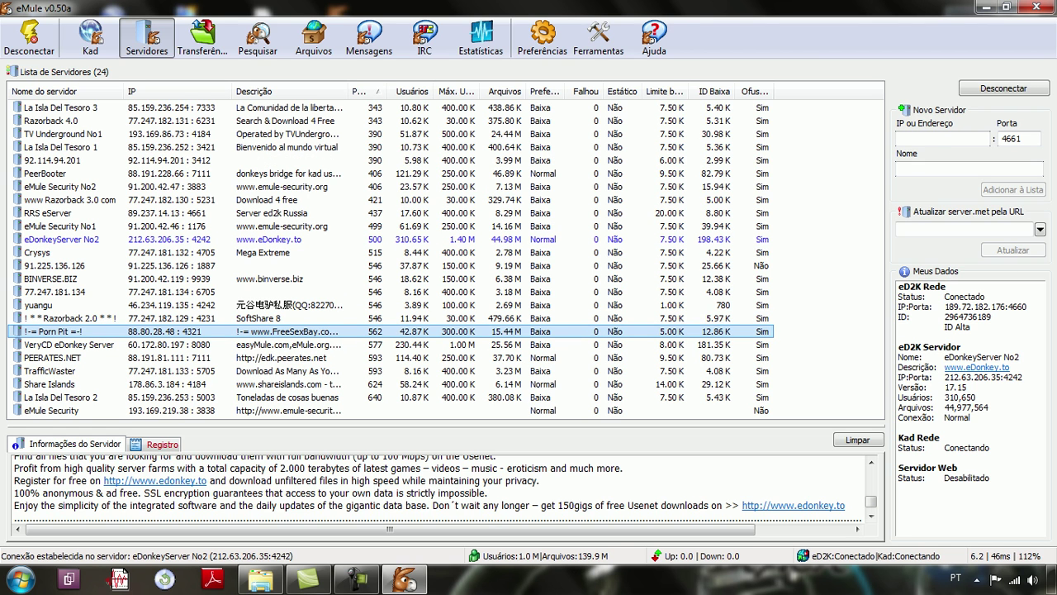
pyautogui.click(364, 107)
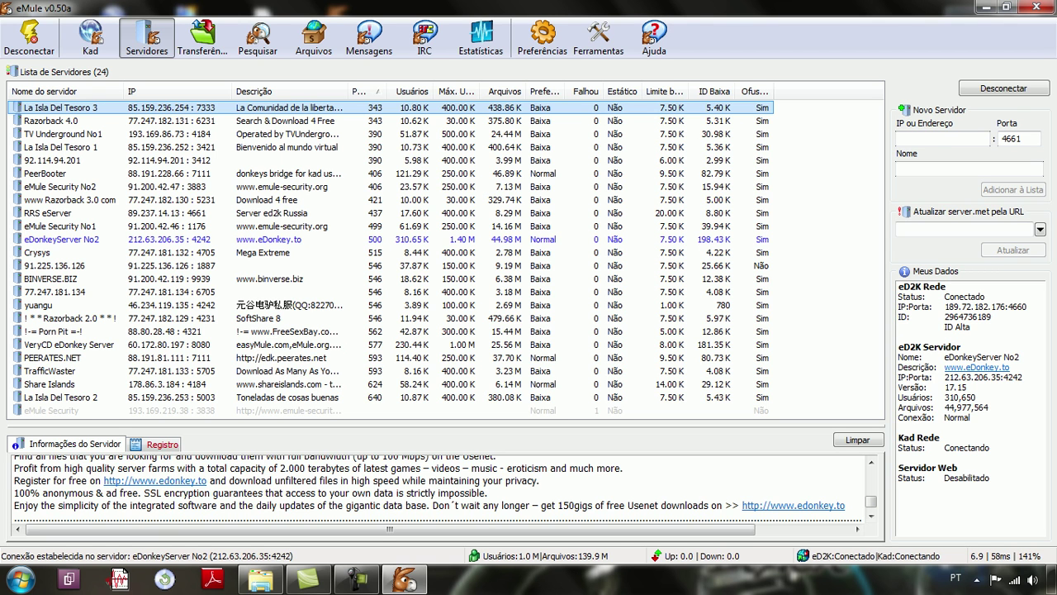
pyautogui.moveTo(386, 91); pyautogui.dragTo(389, 91)
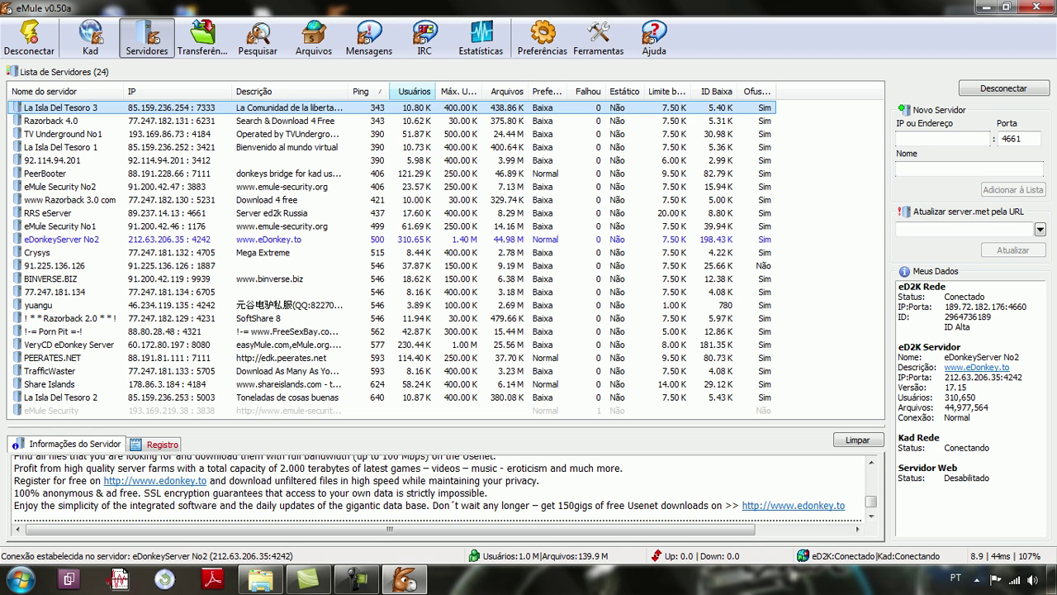
pyautogui.click(414, 91)
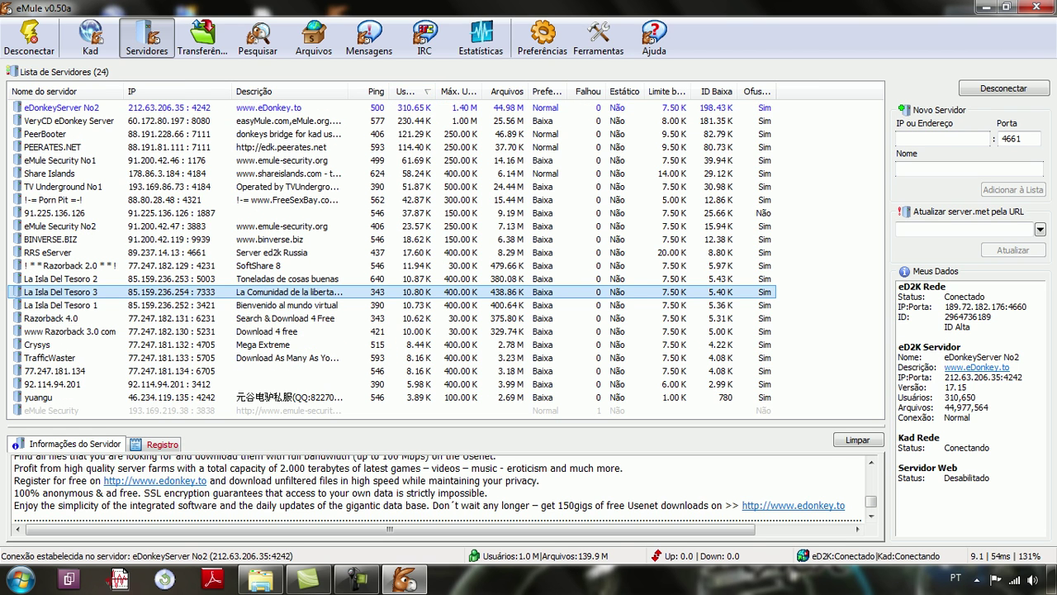
# Step: Select the eDonkeyServer No2 row and switch to Chrome's eMuleto X-Men page
pyautogui.click(405, 108)
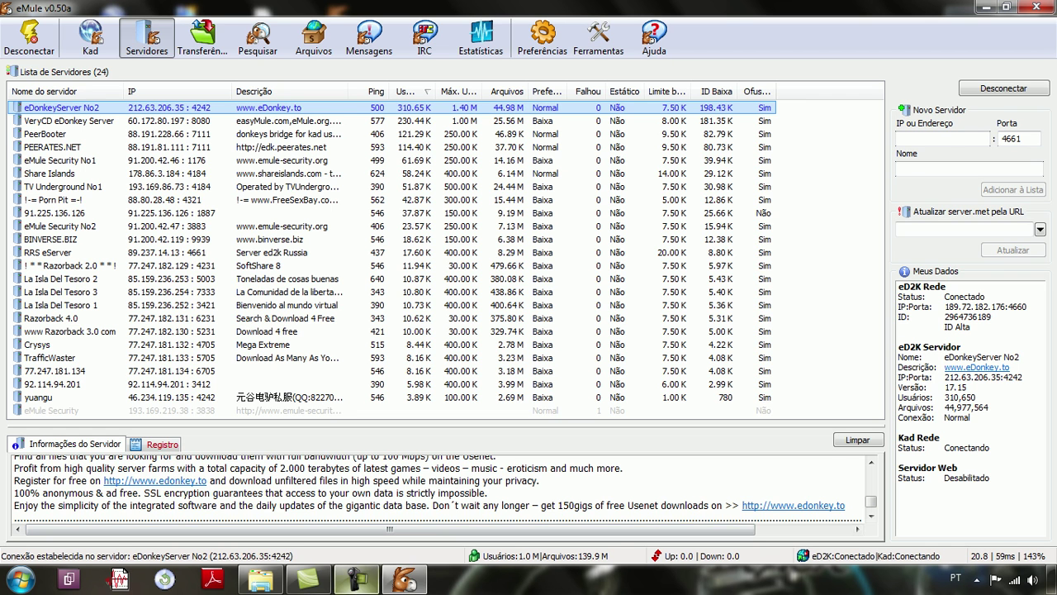
pyautogui.hotkey('alt', 'Tab')
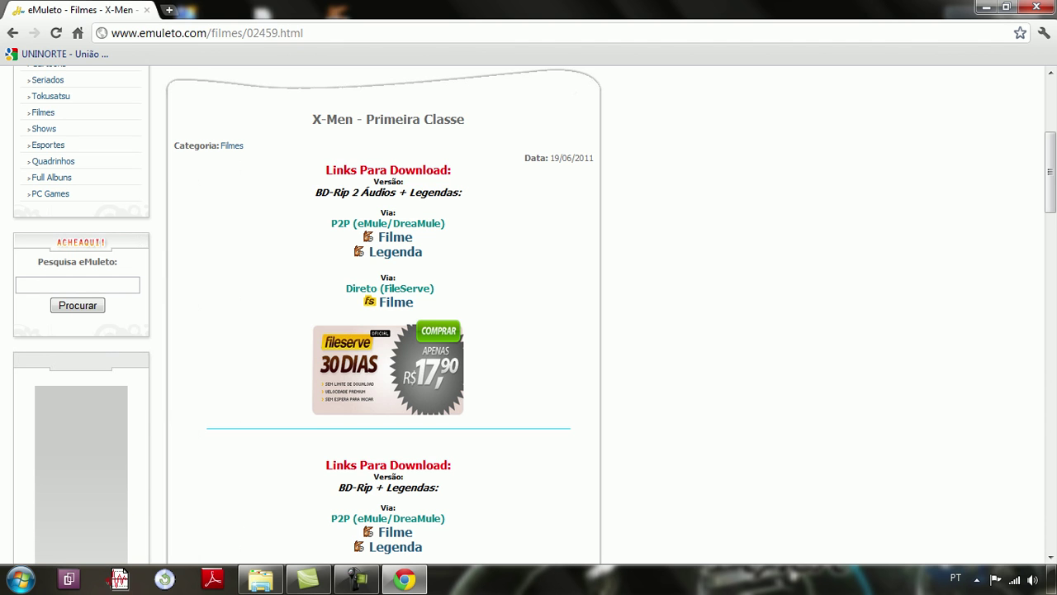
# Step: Focus Chrome's address bar on the X-Men - Primeira Classe page, then reveal the hidden tray icons
pyautogui.hotkey('ctrl', 'l')
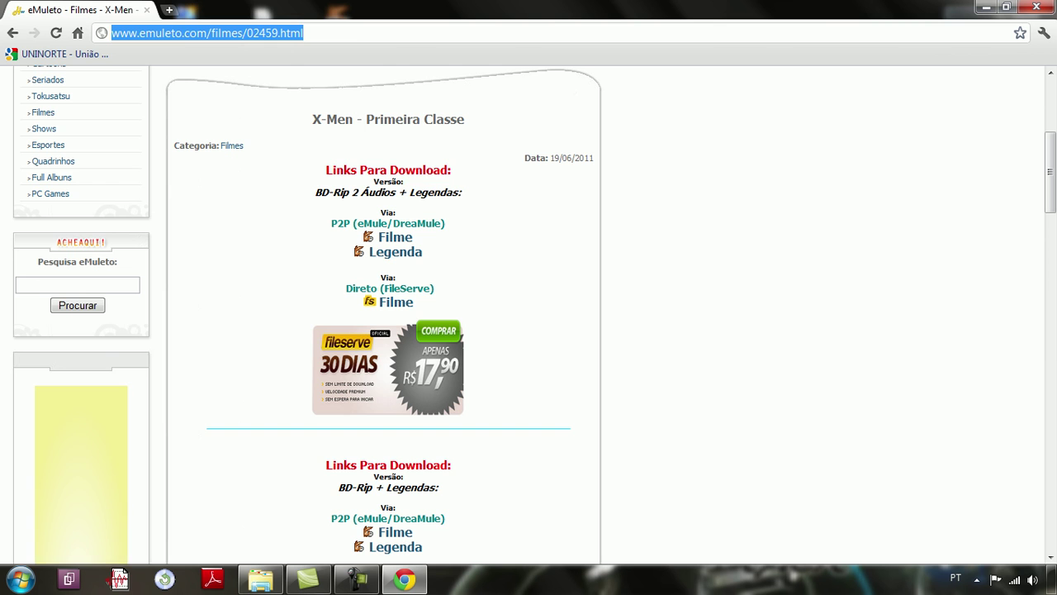
pyautogui.press('Tab')
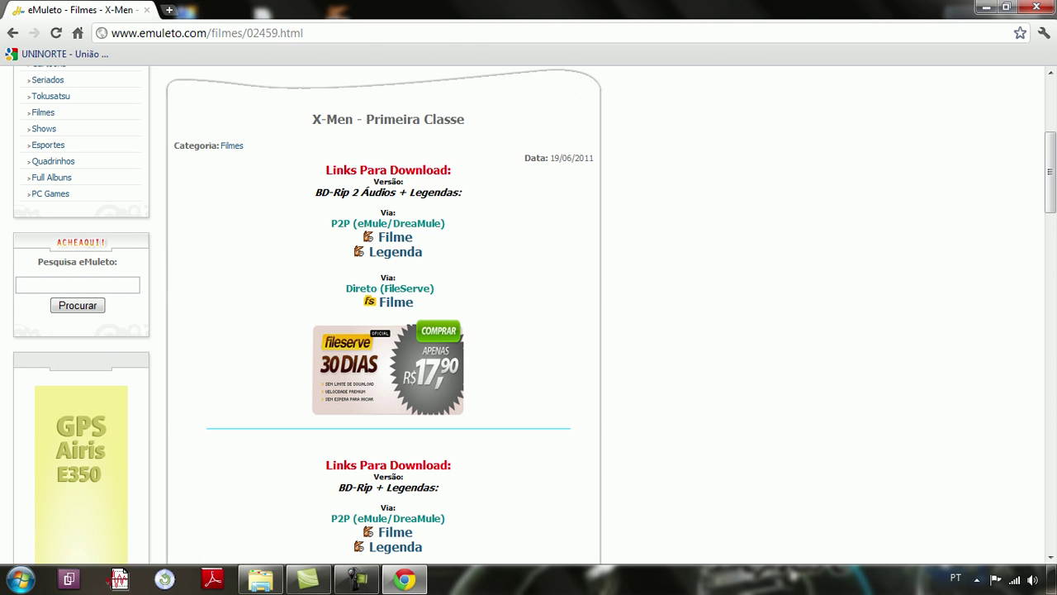
pyautogui.click(976, 579)
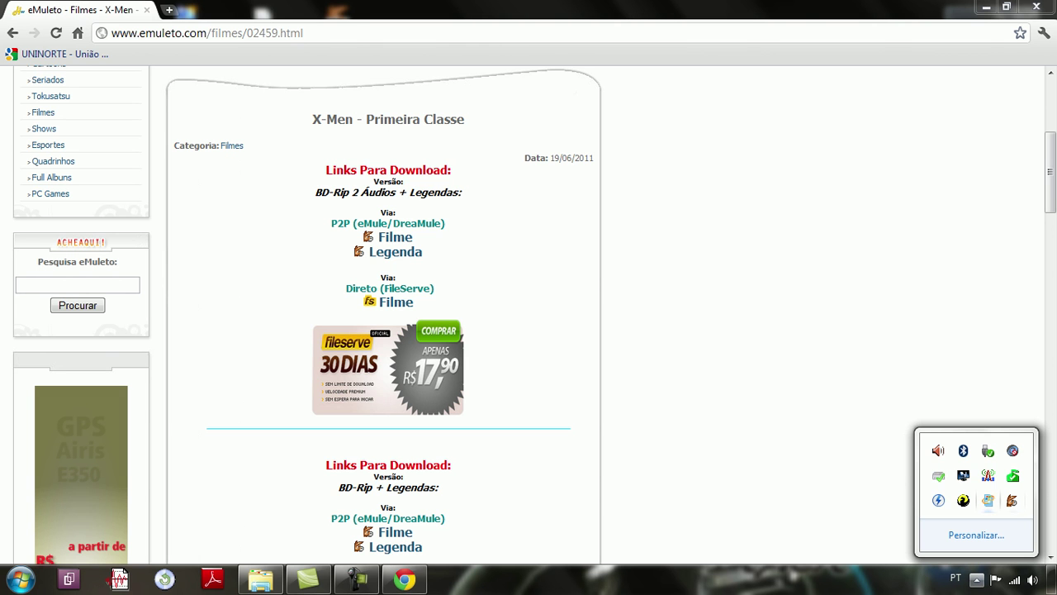
# Step: Quit eMule from its tray icon with Sair and Sim, then verify it left the tray
pyautogui.rightClick(1012, 499)
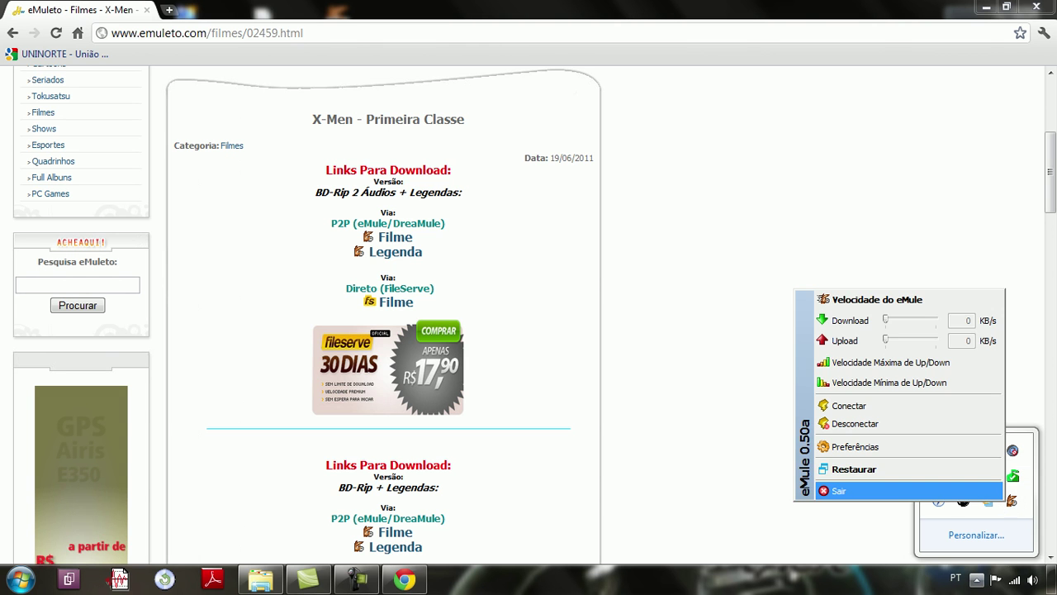
pyautogui.click(838, 490)
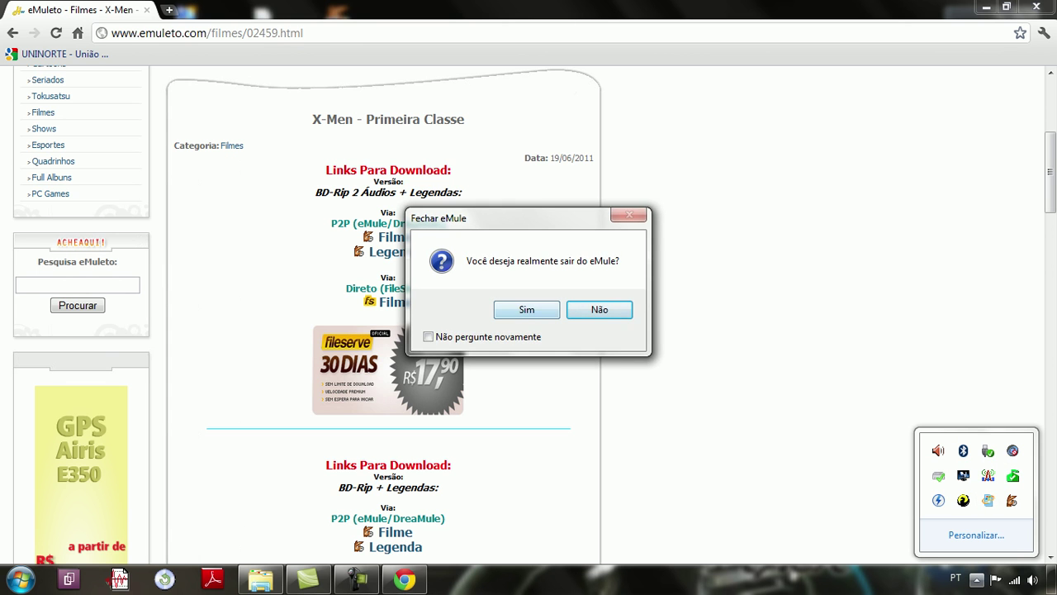
pyautogui.click(526, 309)
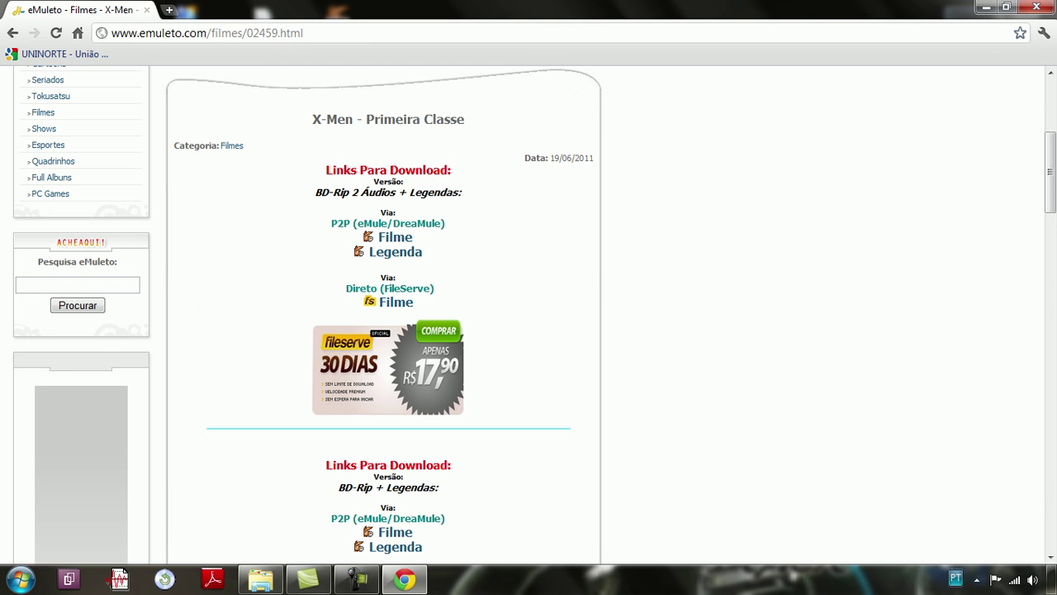
pyautogui.click(977, 579)
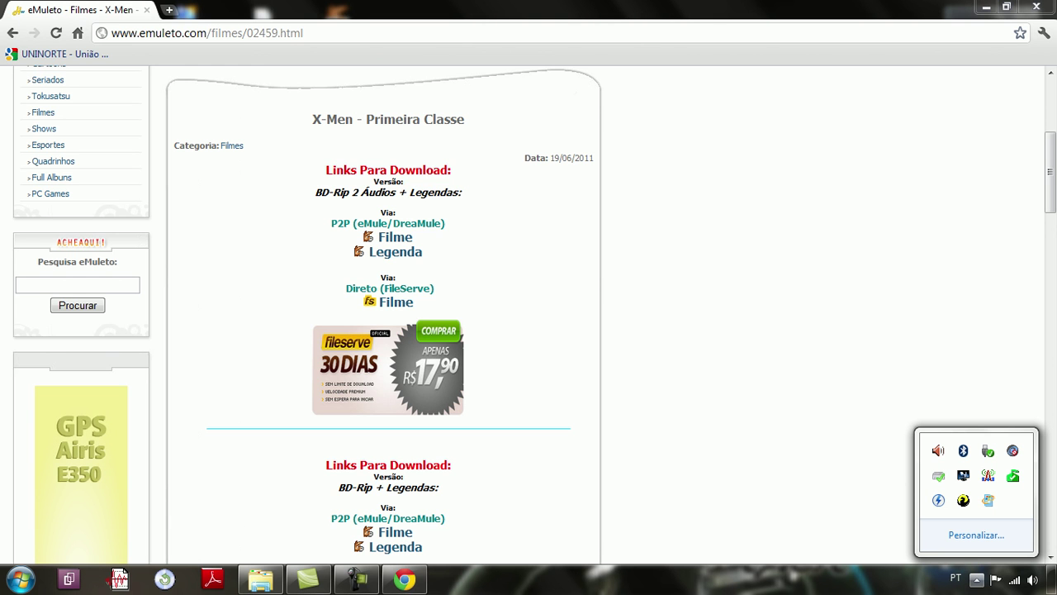
pyautogui.press('Escape')
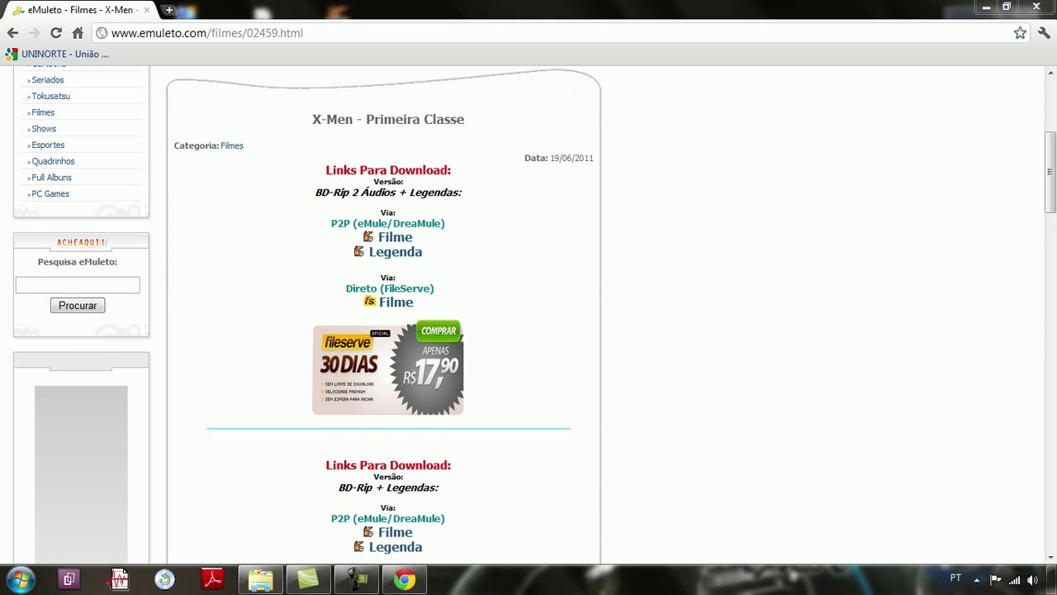
# Step: Show the desktop, relaunch eMule and bring up its Preferências
pyautogui.click(1053, 578)
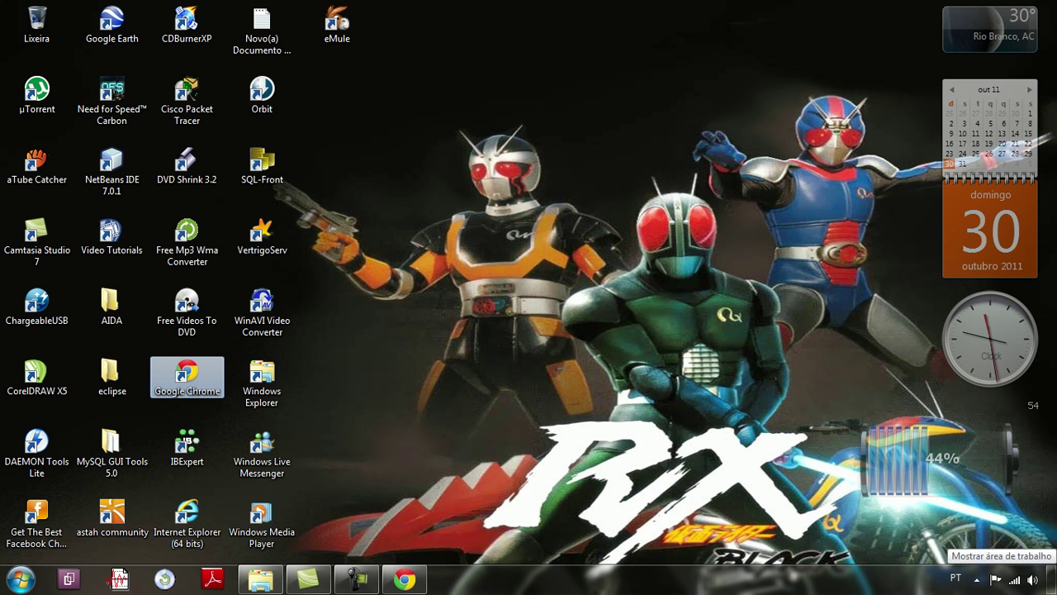
pyautogui.doubleClick(337, 25)
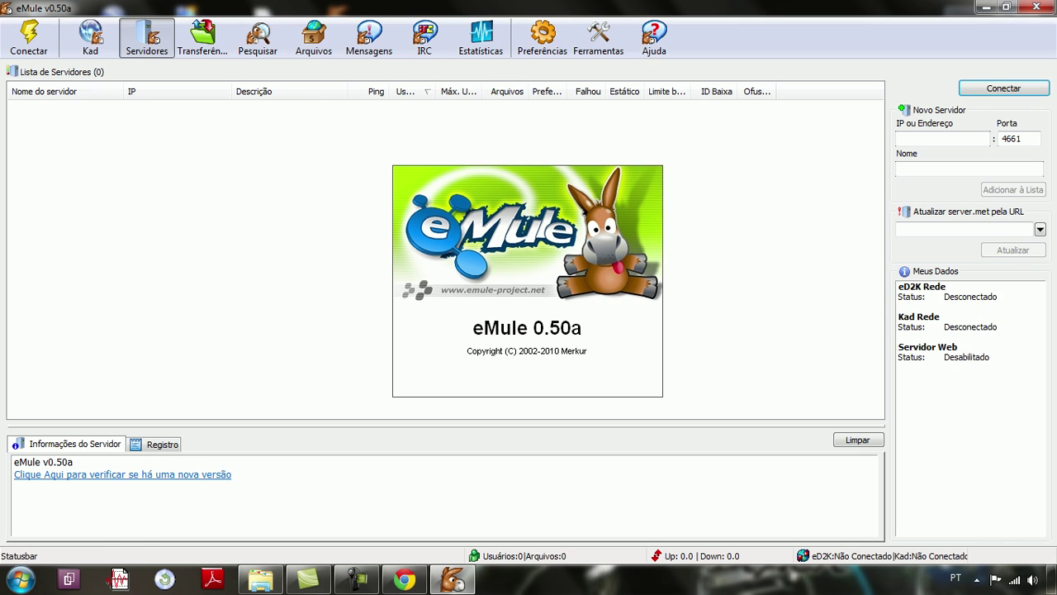
pyautogui.click(542, 37)
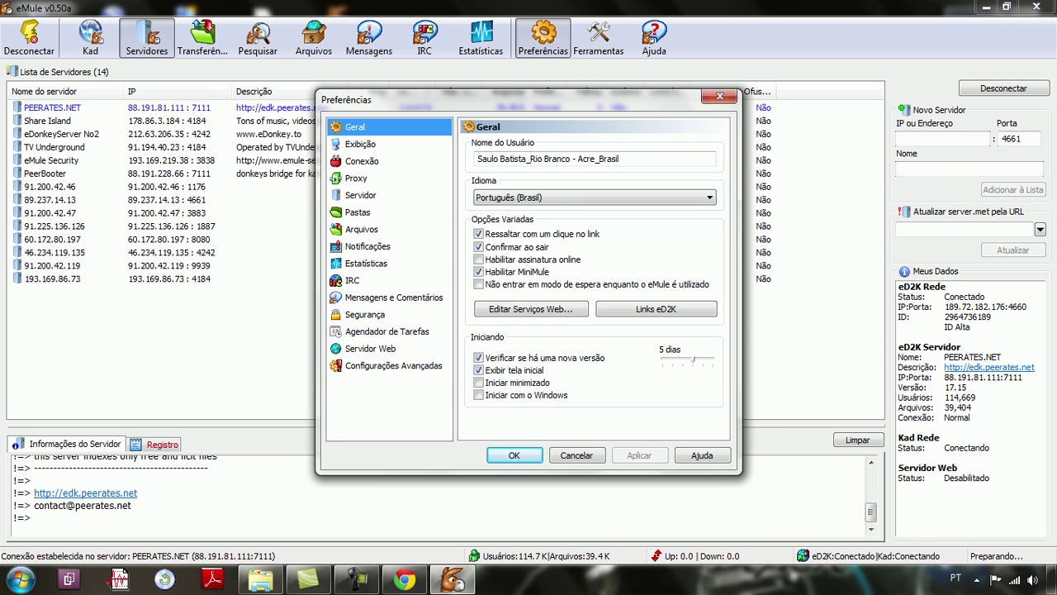
# Step: Enable 'Abrir links eD2K somente durante funcionamento' in Configurações Avançadas, save, and return to Chrome
pyautogui.click(356, 177)
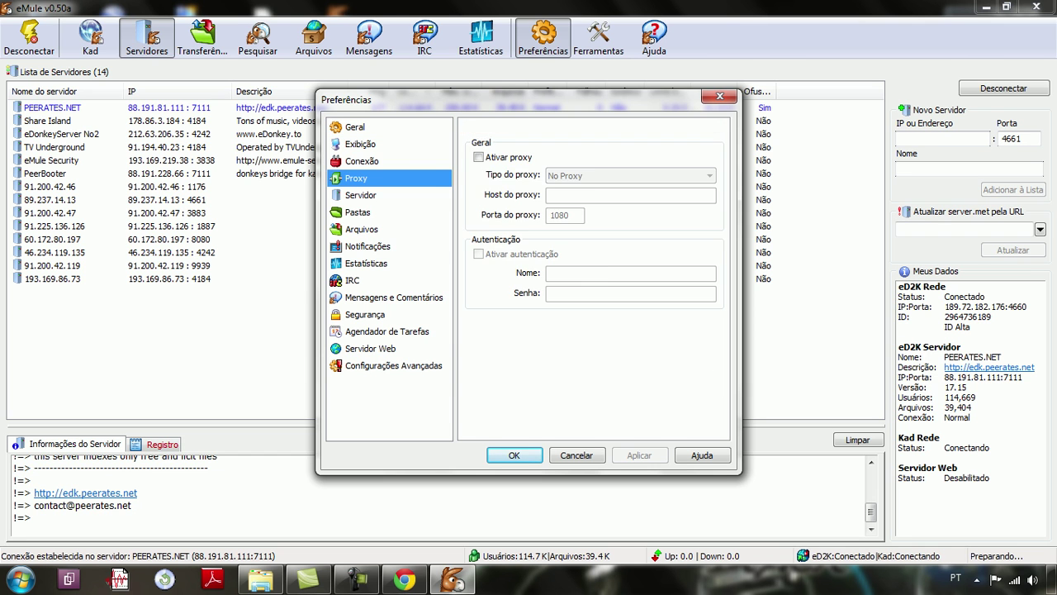
pyautogui.click(360, 195)
pyautogui.press('Up')
pyautogui.press('Down')
pyautogui.press('Down')
pyautogui.press('Down')
pyautogui.press('Down')
pyautogui.press('Down')
pyautogui.press('Down')
pyautogui.press('Down')
pyautogui.press('Down')
pyautogui.press('Down')
pyautogui.press('Down')
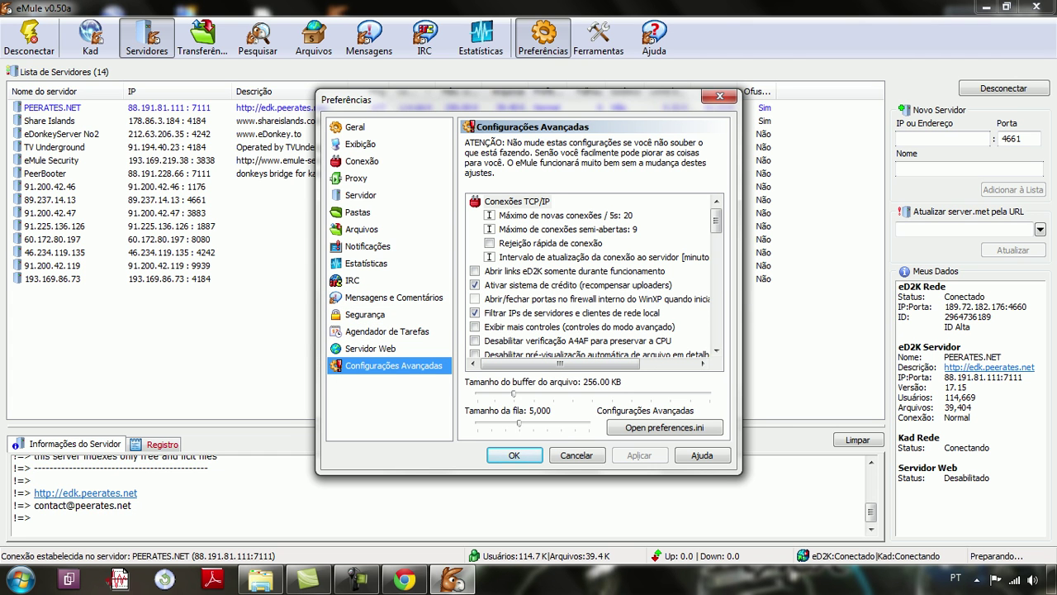
pyautogui.click(575, 270)
pyautogui.press('space')
pyautogui.click(513, 455)
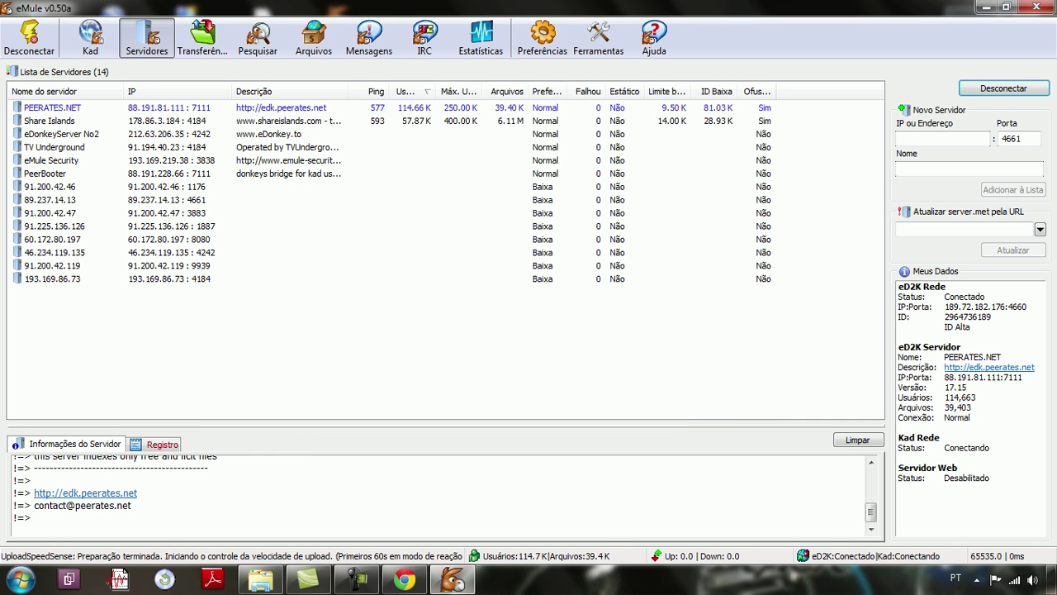
pyautogui.click(405, 578)
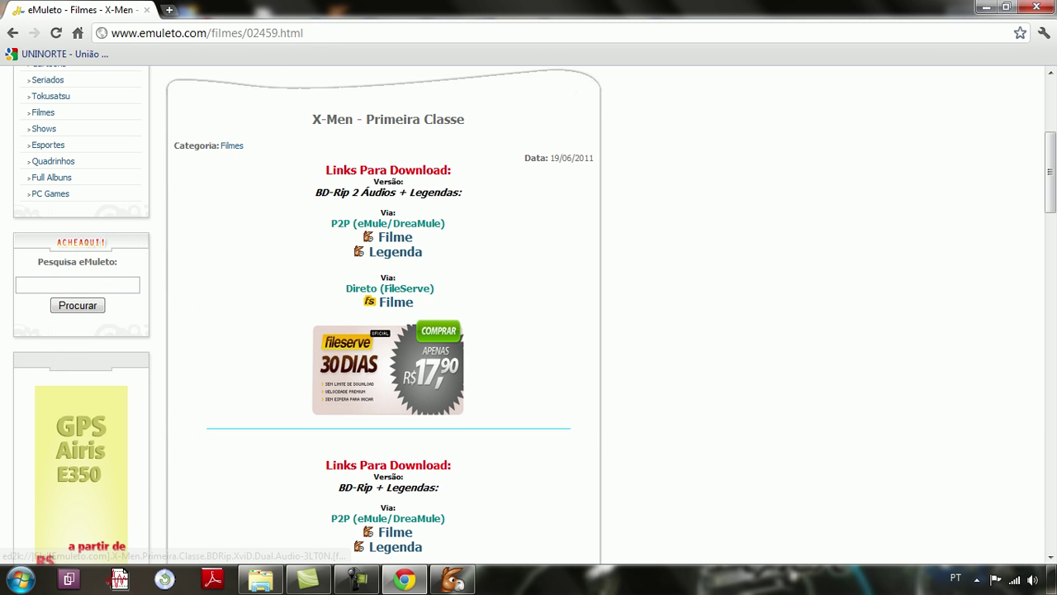
# Step: Send the X-Men P2P Filme ed2k link from Chrome to eMule and bring eMule forward
pyautogui.click(395, 237)
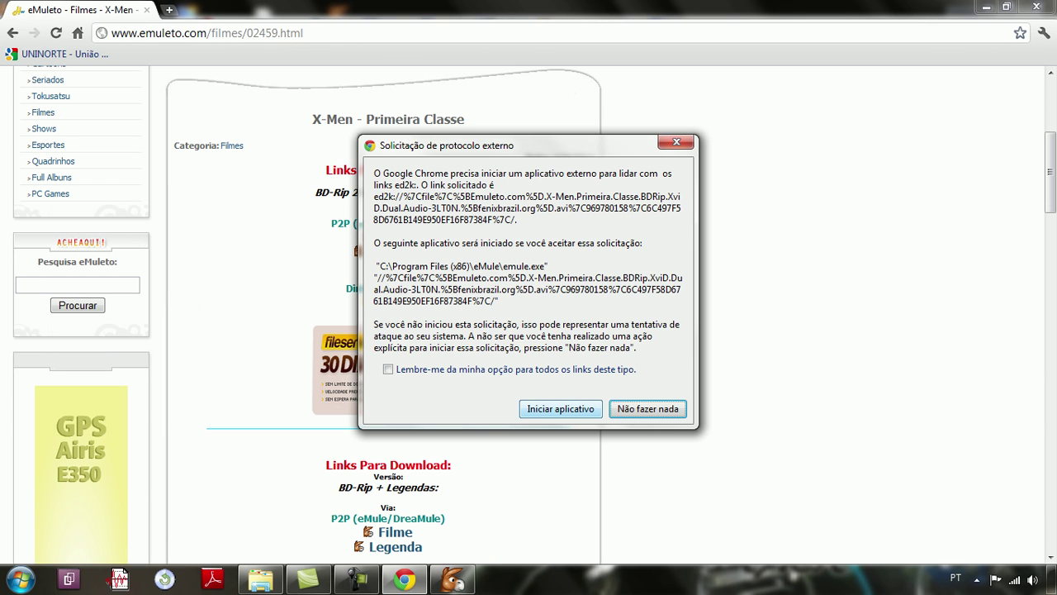
pyautogui.click(561, 409)
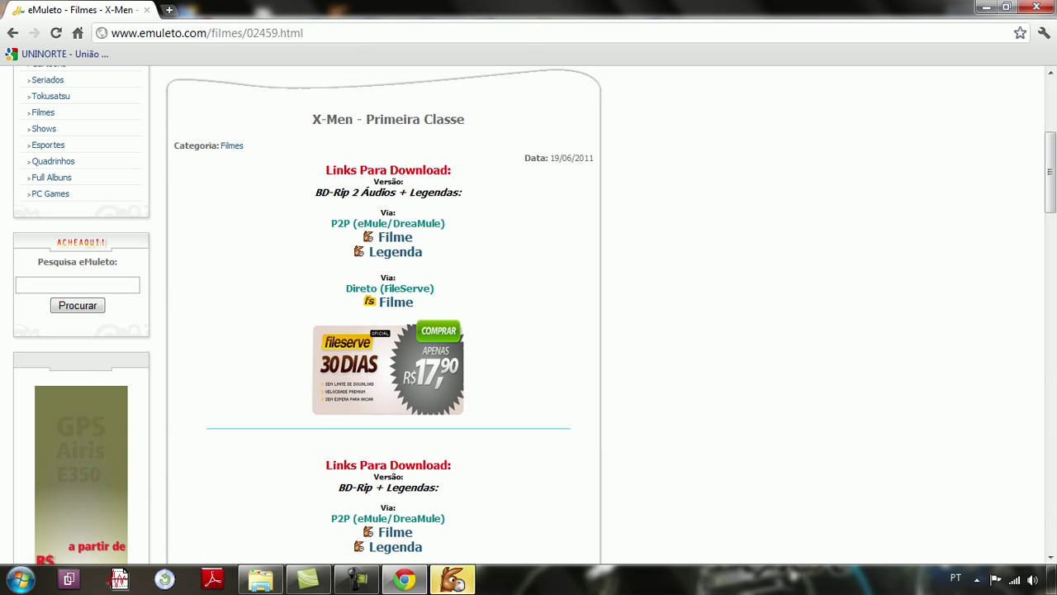
pyautogui.click(452, 578)
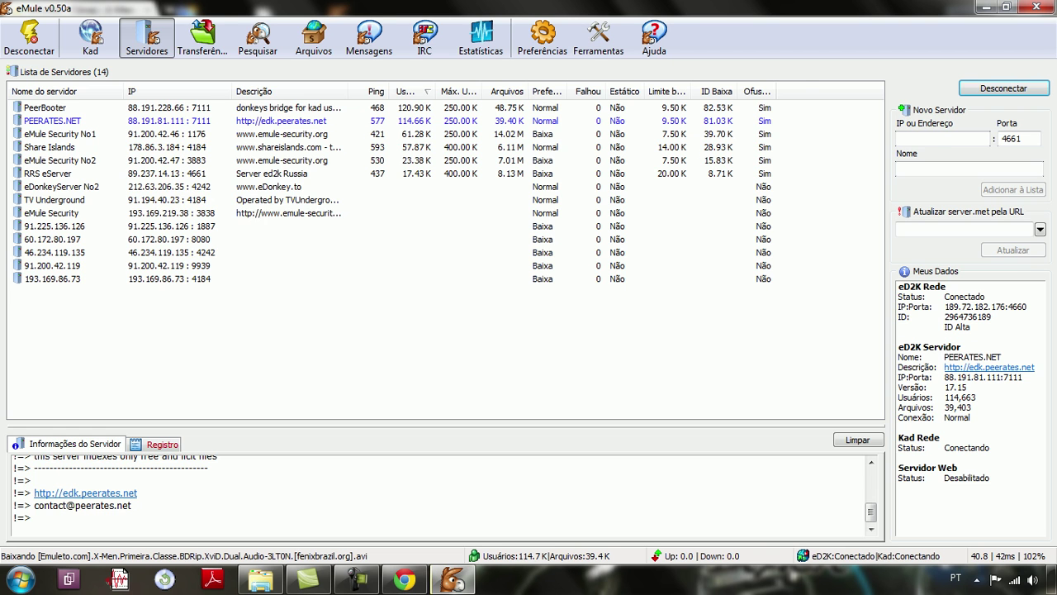
# Step: Uncheck 'Abrir links eD2K somente durante funcionamento' in Preferences and return to the Transfers list
pyautogui.click(204, 37)
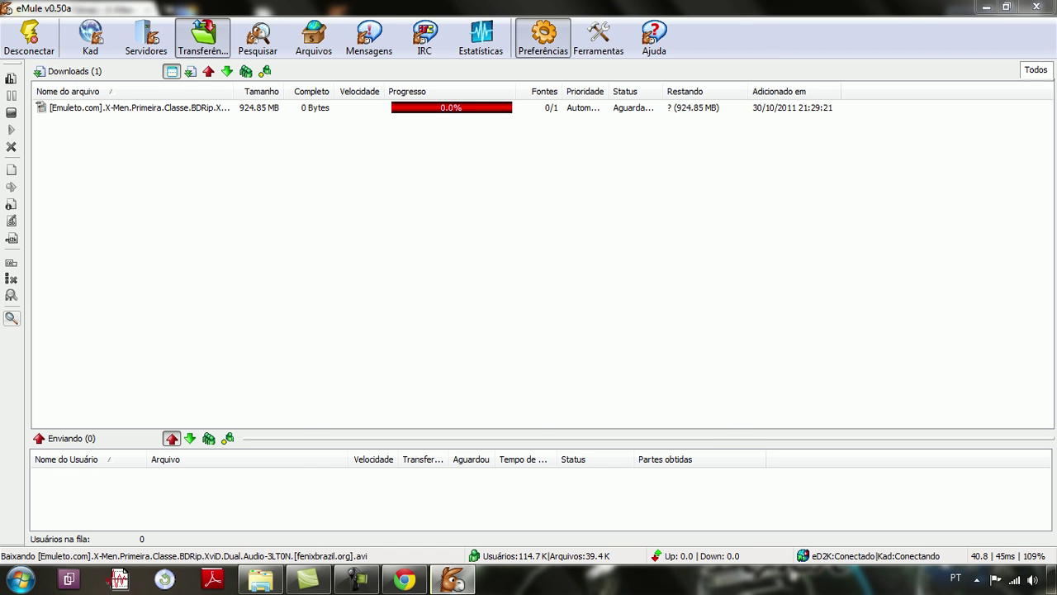
pyautogui.click(542, 37)
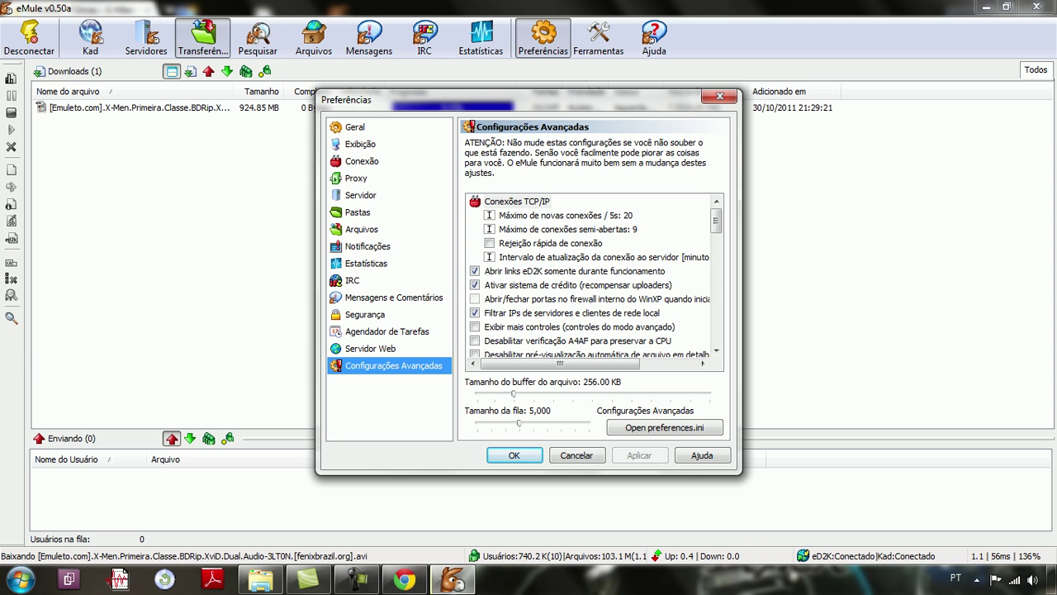
pyautogui.click(475, 270)
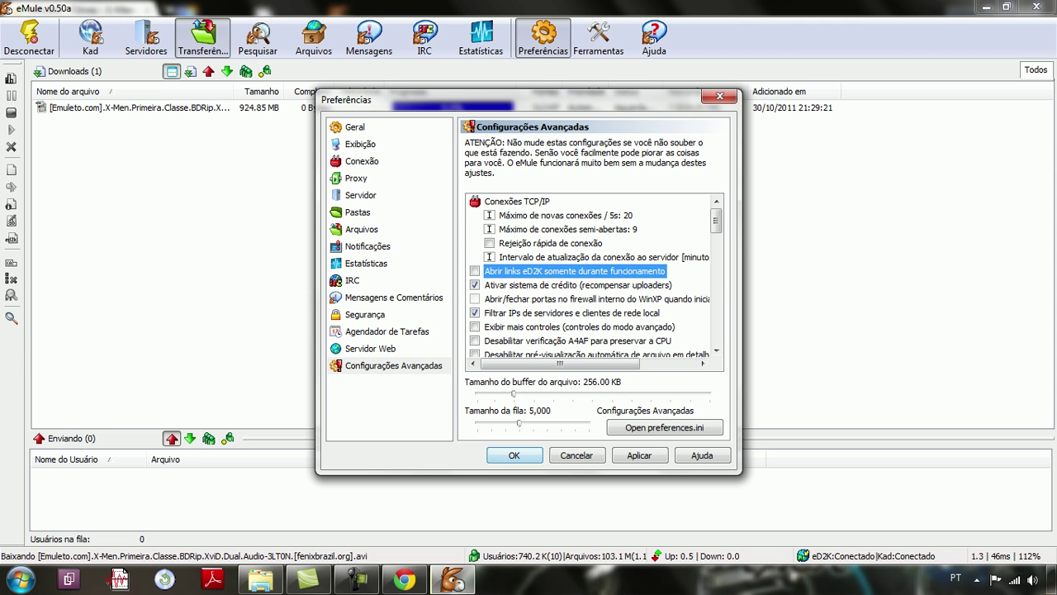
pyautogui.press('Return')
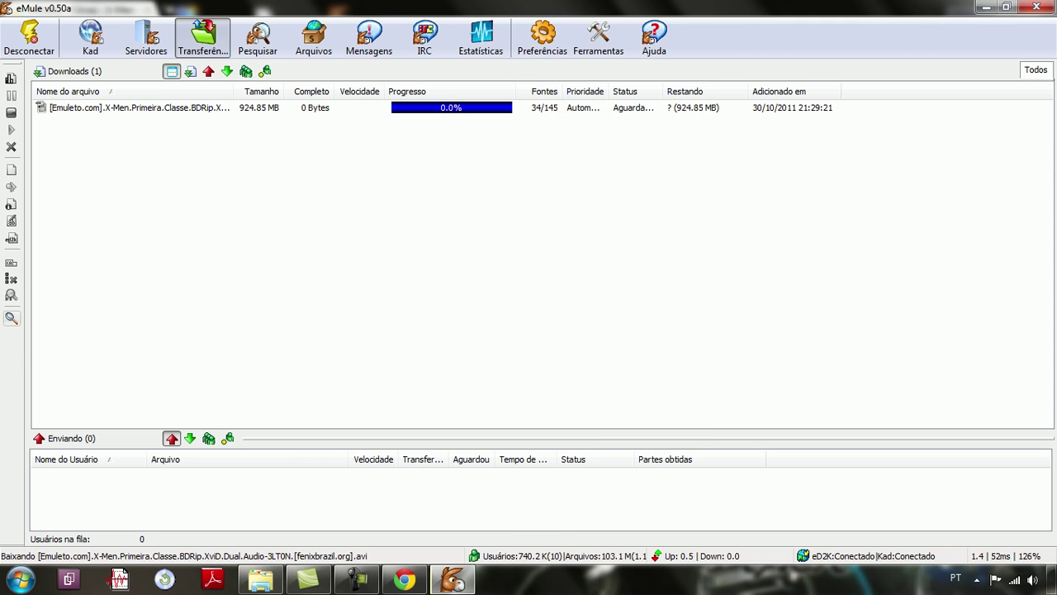
# Step: Cancel the X-Men.Primeira.Classe .avi download and confirm deleting its file
pyautogui.rightClick(303, 108)
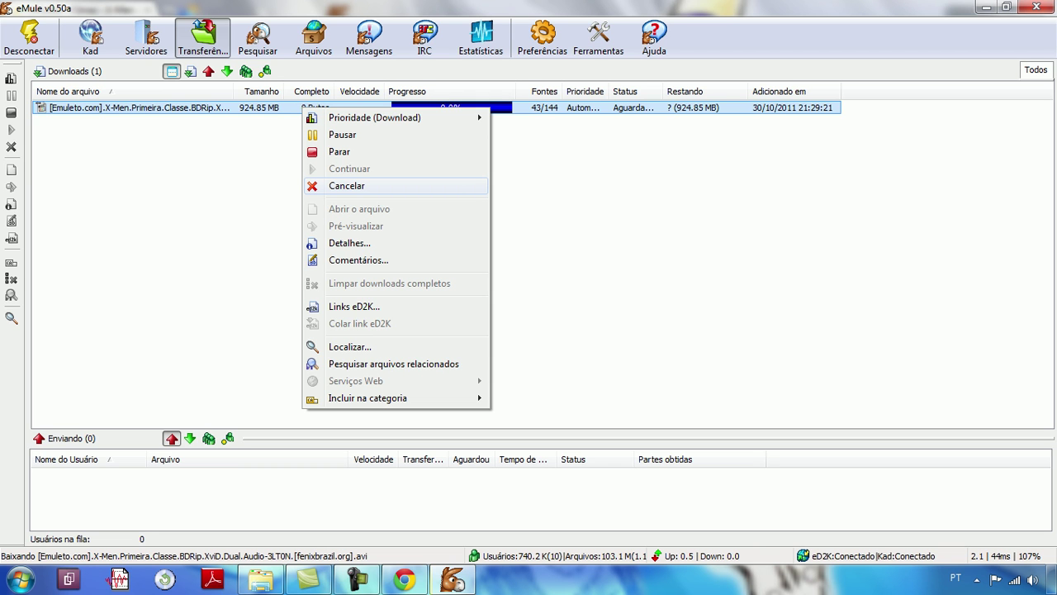
pyautogui.press('Return')
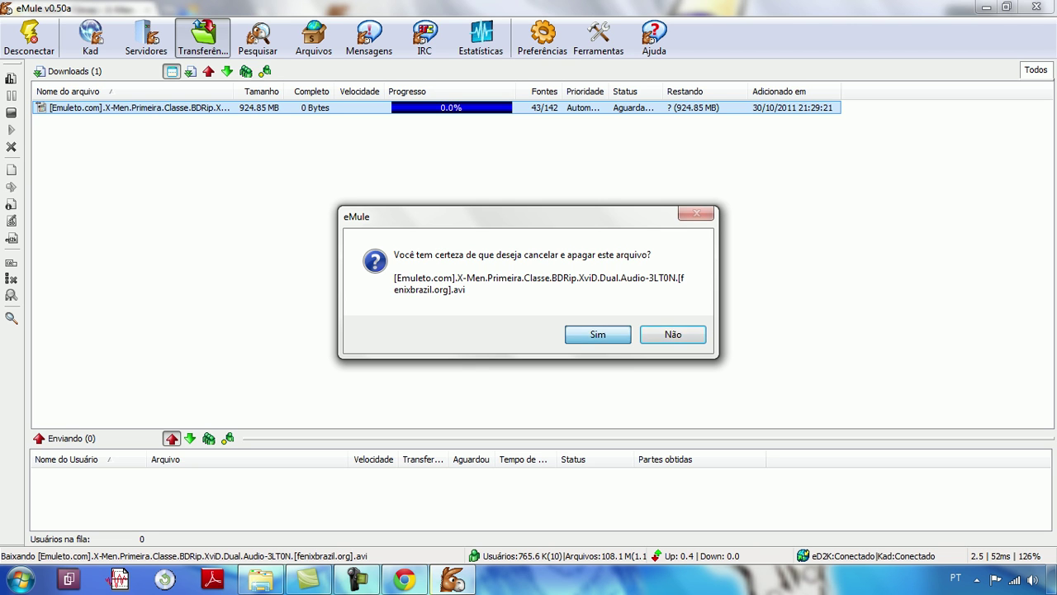
pyautogui.press('Return')
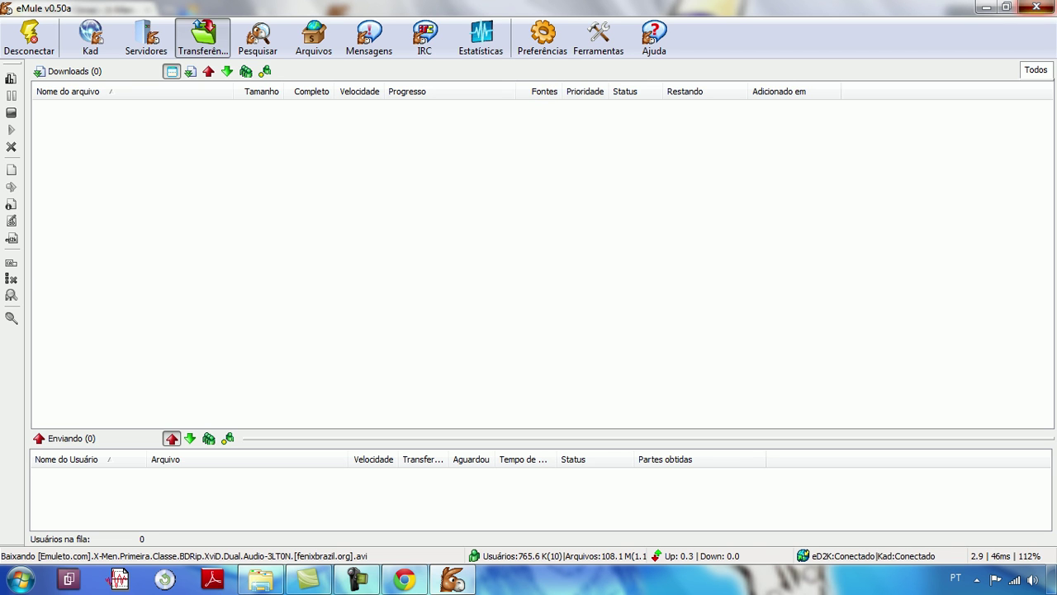
# Step: Close eMule and confirm quitting in the Fechar eMule prompt
pyautogui.click(1035, 7)
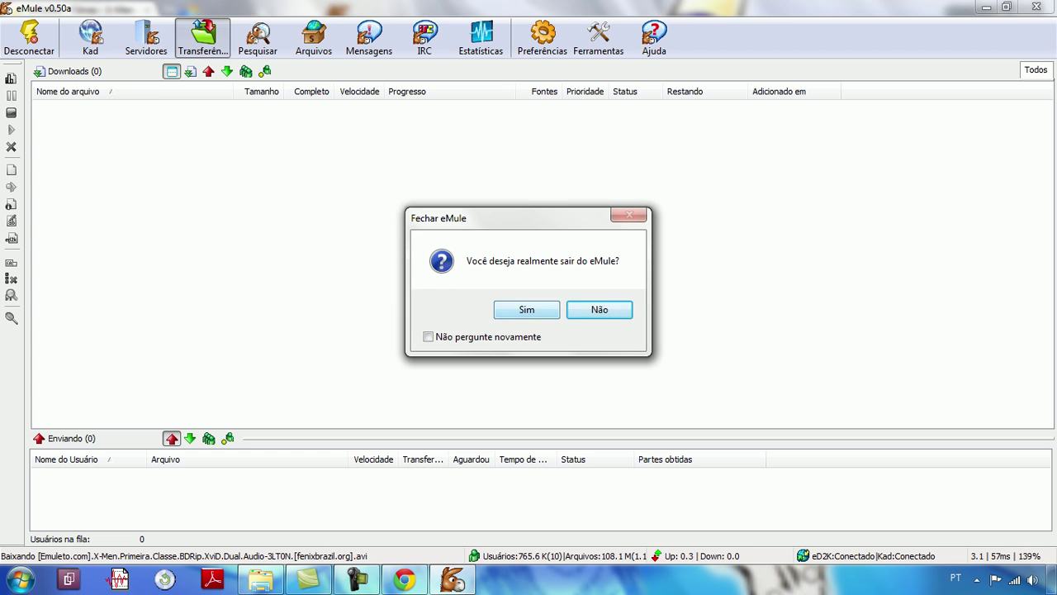
pyautogui.press('Return')
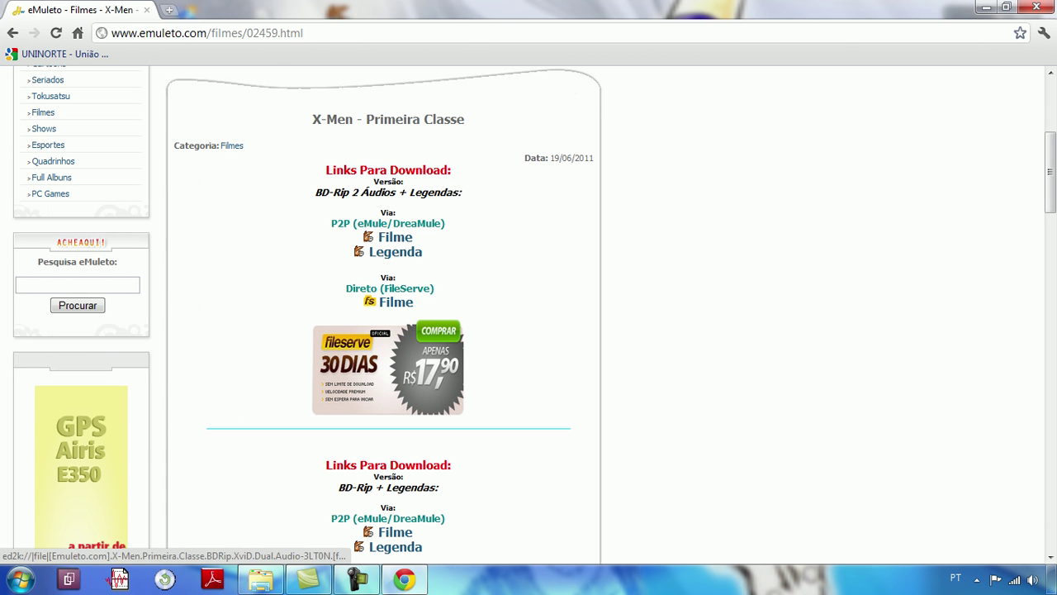
# Step: Follow the first X-Men P2P Filme link and allow Chrome to launch eMule
pyautogui.click(394, 237)
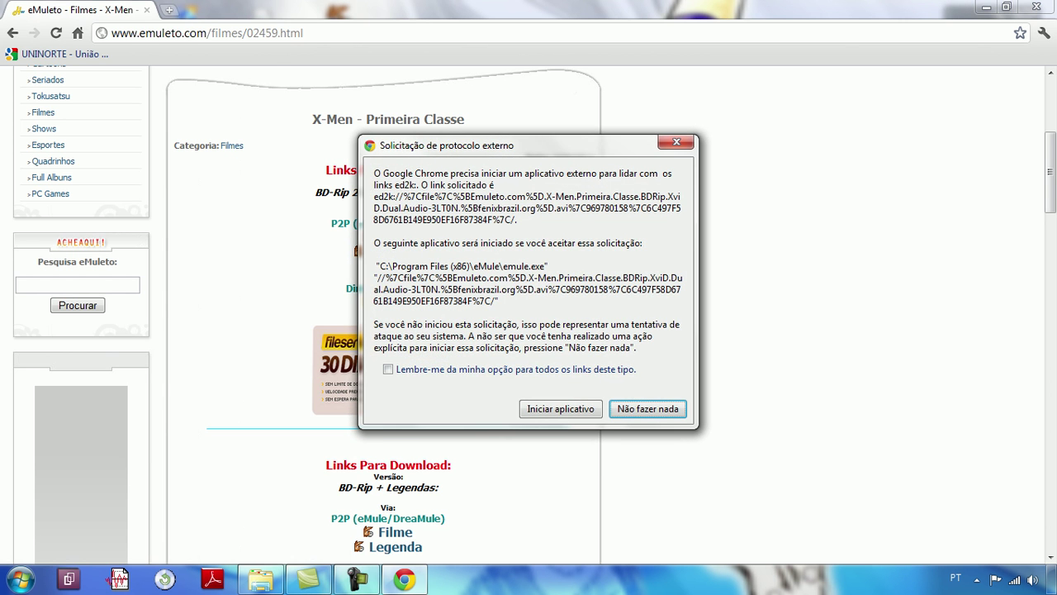
pyautogui.click(560, 409)
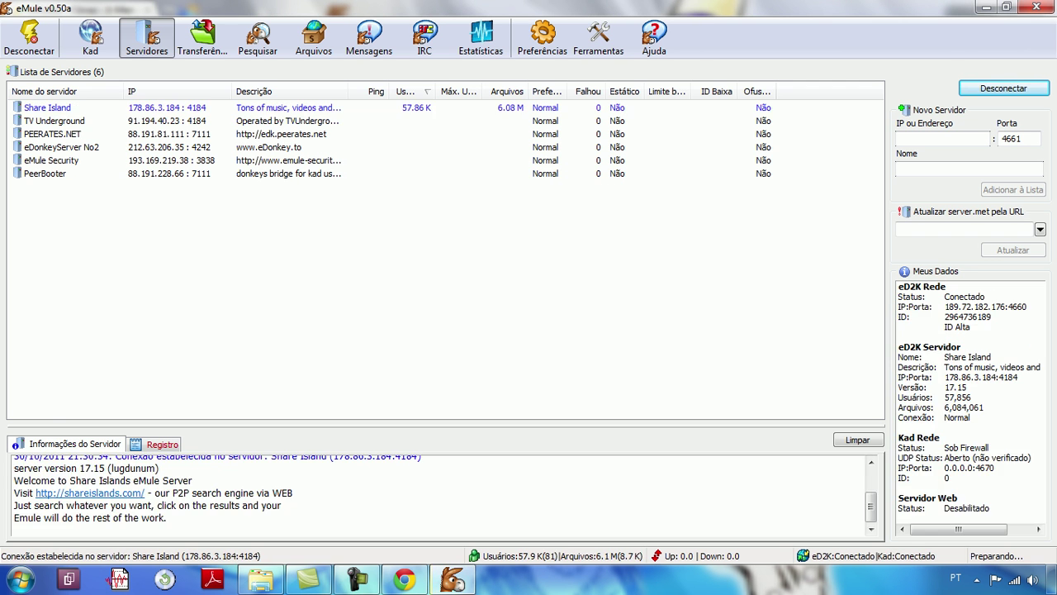
pyautogui.click(542, 38)
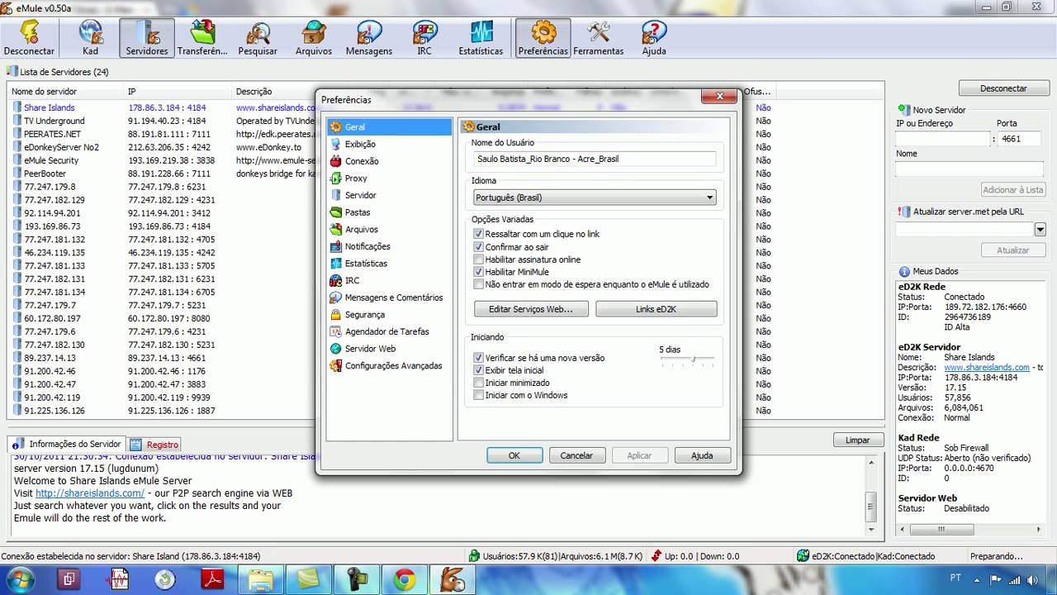
pyautogui.click(393, 365)
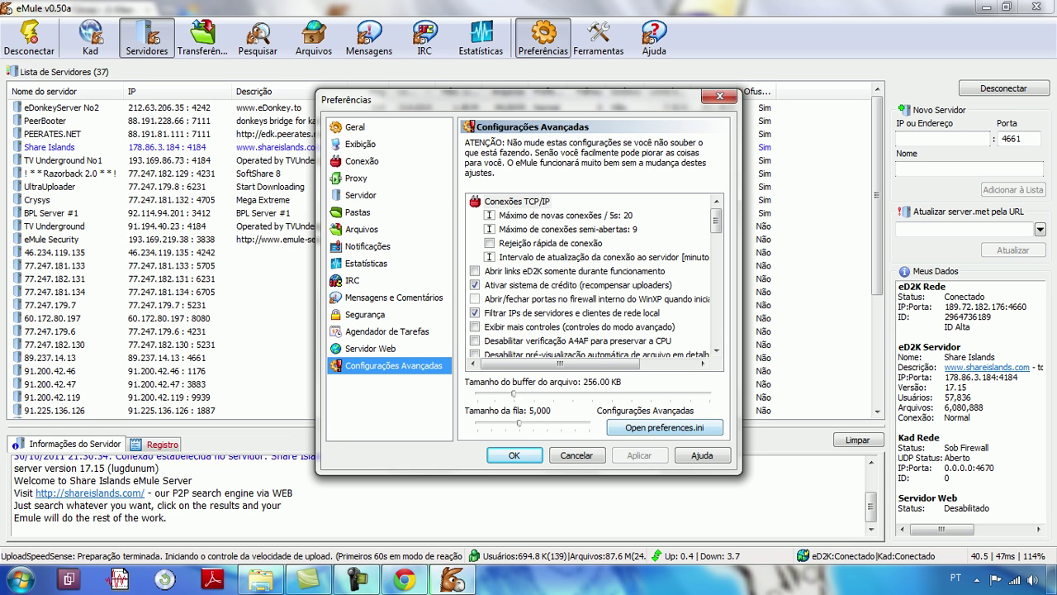
pyautogui.click(577, 455)
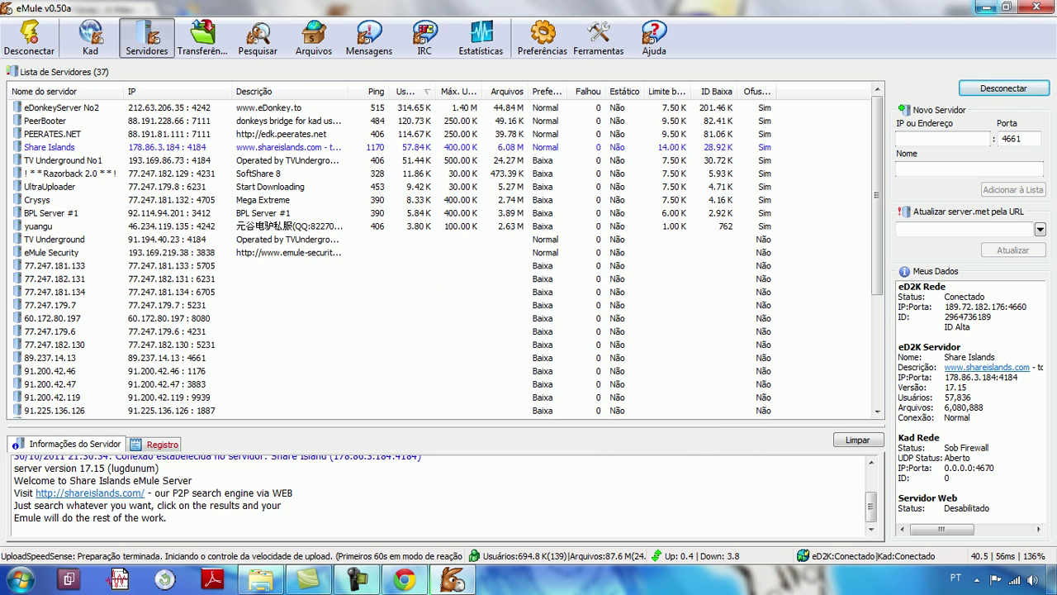
# Step: Minimize eMule to reveal the eMuleto X-Men - Primeira Classe page
pyautogui.click(984, 7)
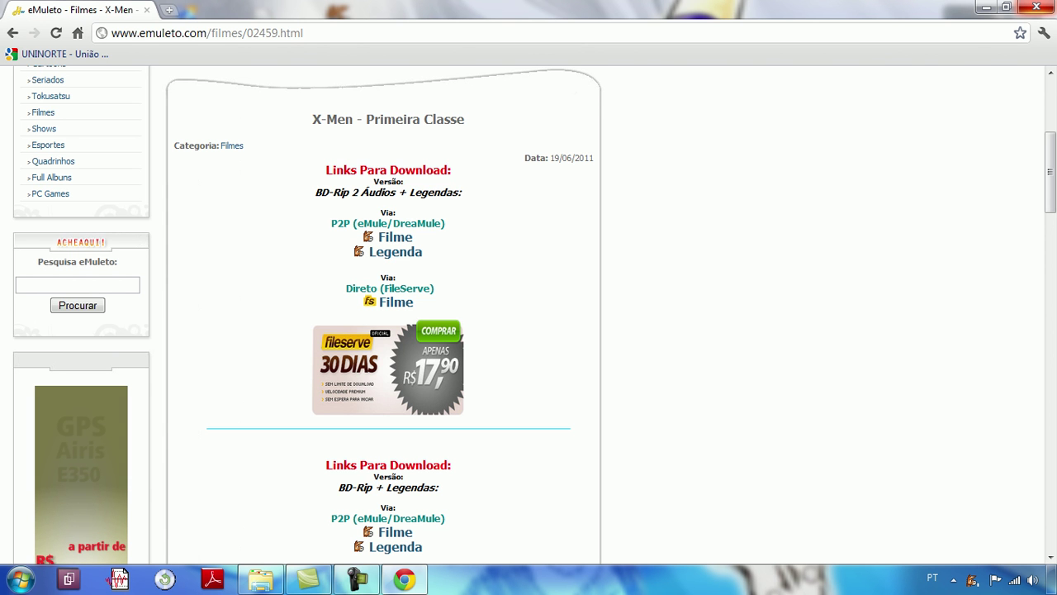
# Step: Close Chrome and restore eMule from the system tray
pyautogui.click(1037, 9)
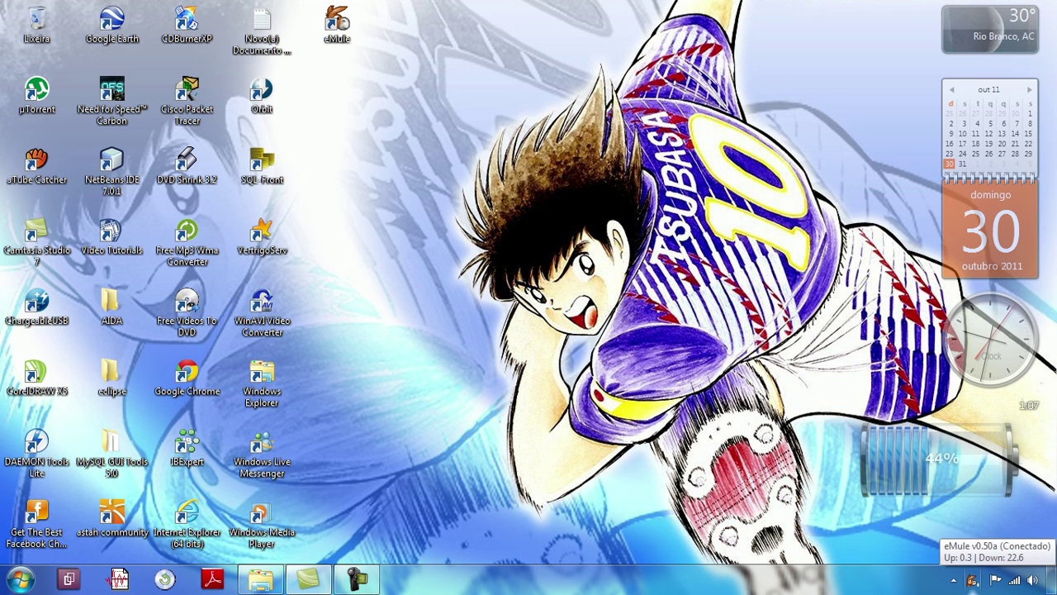
pyautogui.click(973, 580)
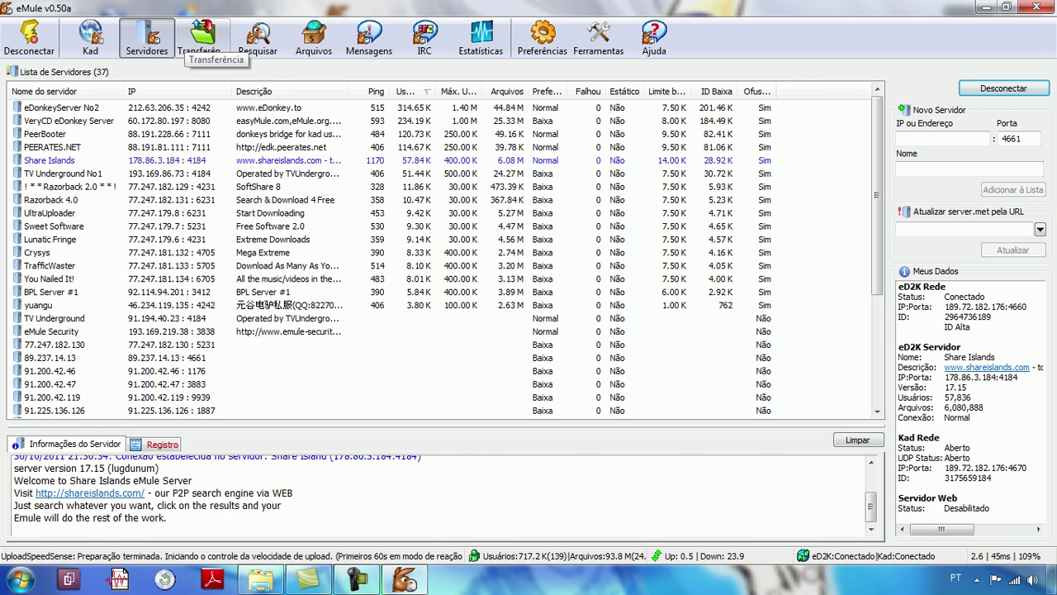
pyautogui.click(200, 40)
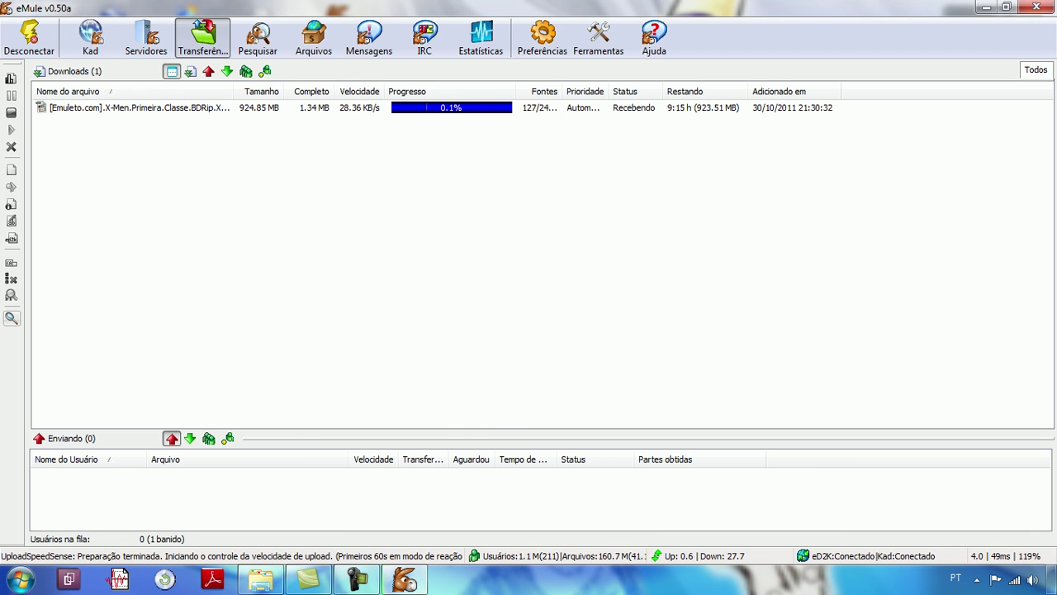
pyautogui.click(146, 37)
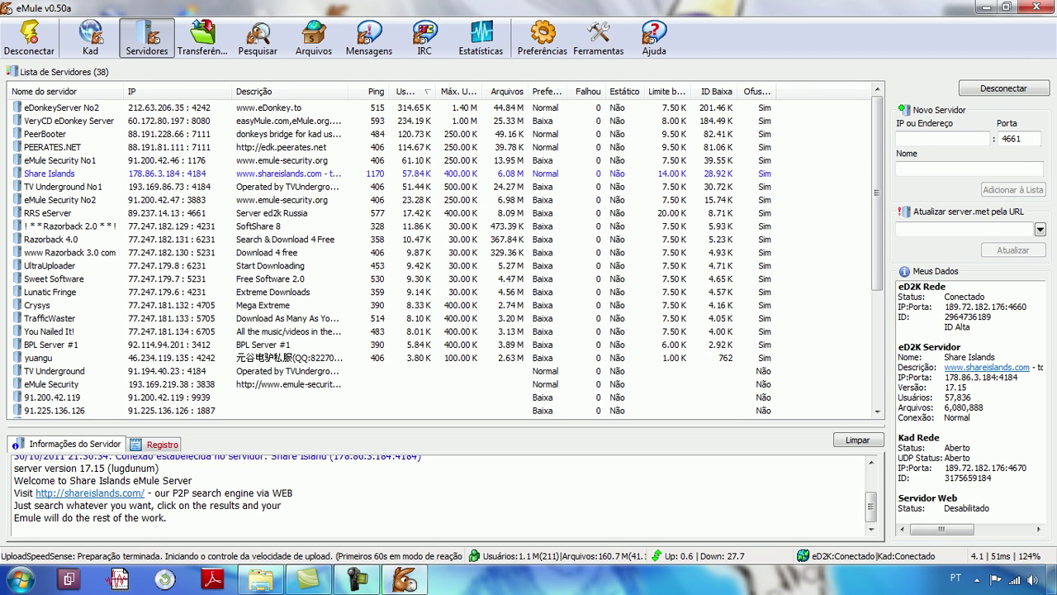